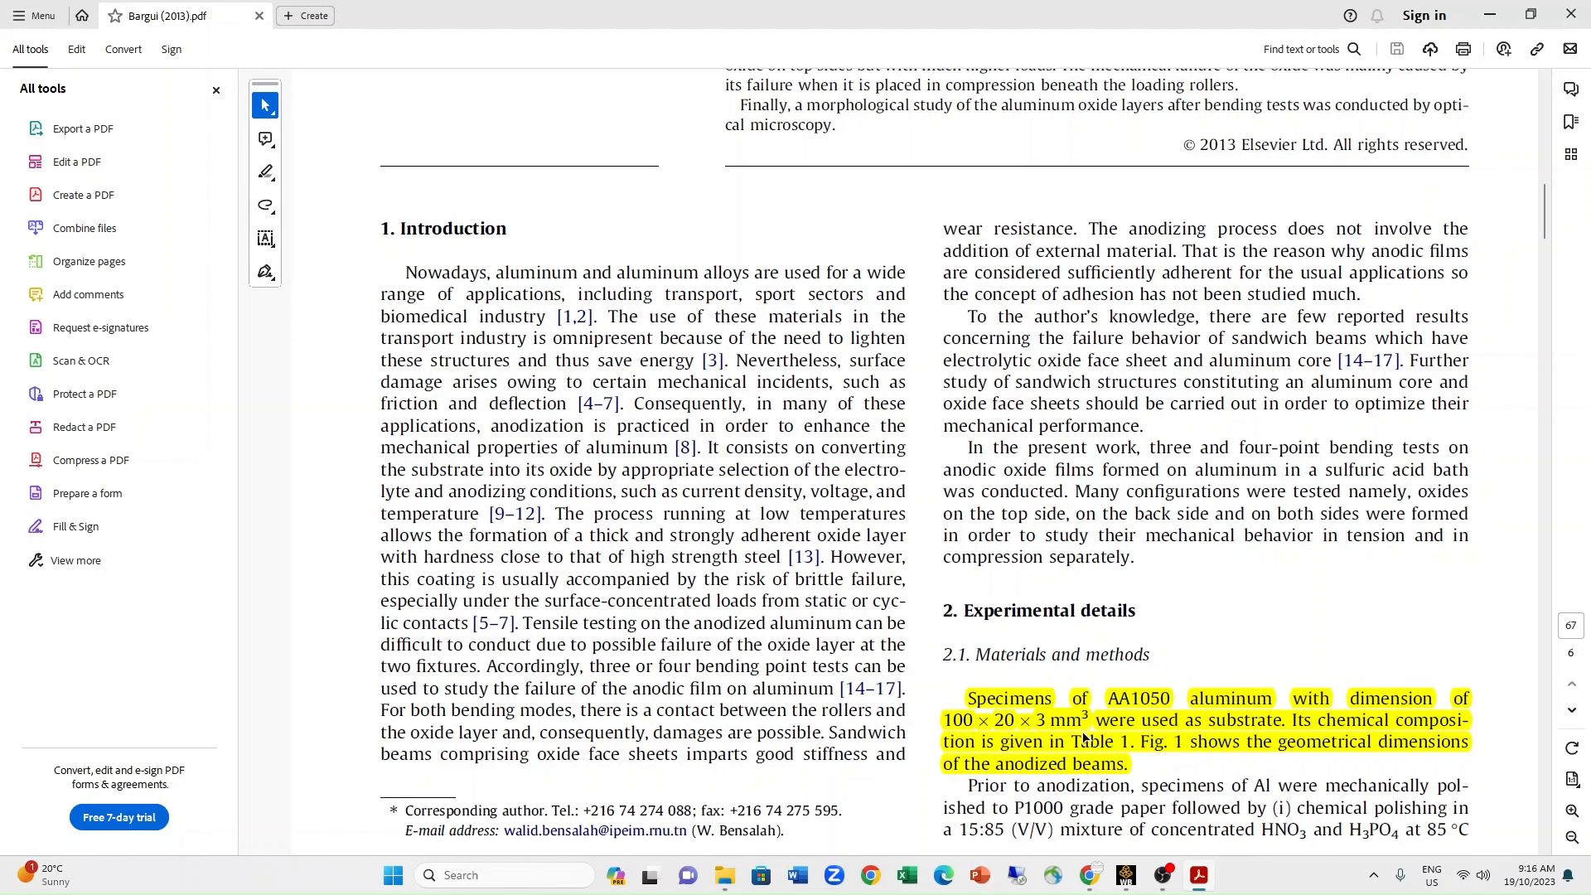
# Review the highlighted specimen dimensions and bending test setup in the Bargui (2013) paper.
pyautogui.scroll(-8, 1240, 754)
pyautogui.scroll(-3, 1239, 758)
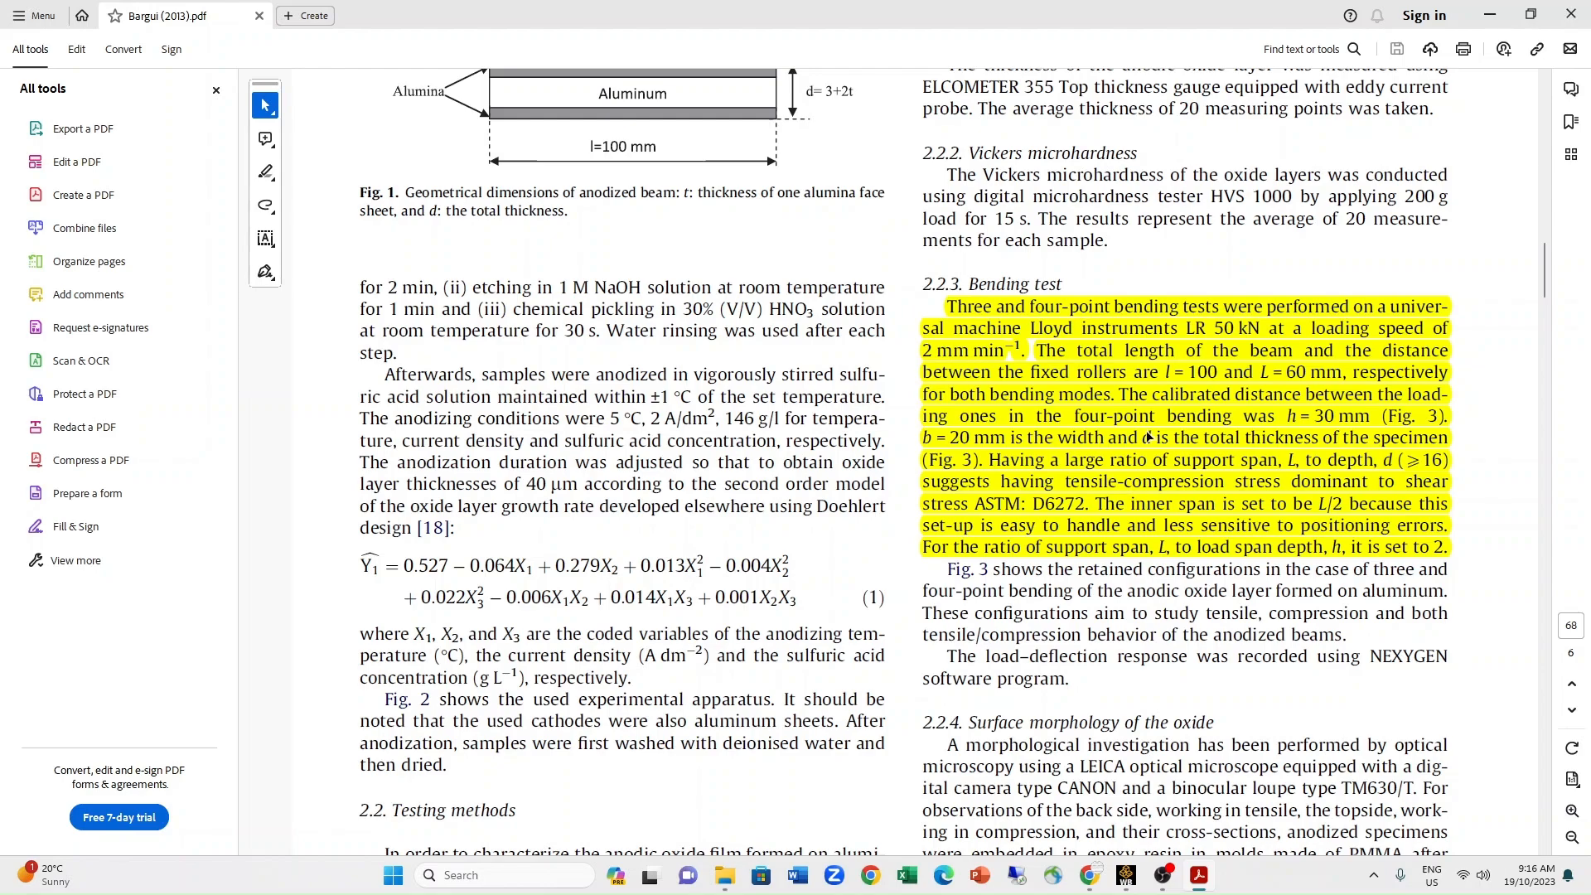
pyautogui.scroll(-15, 1154, 489)
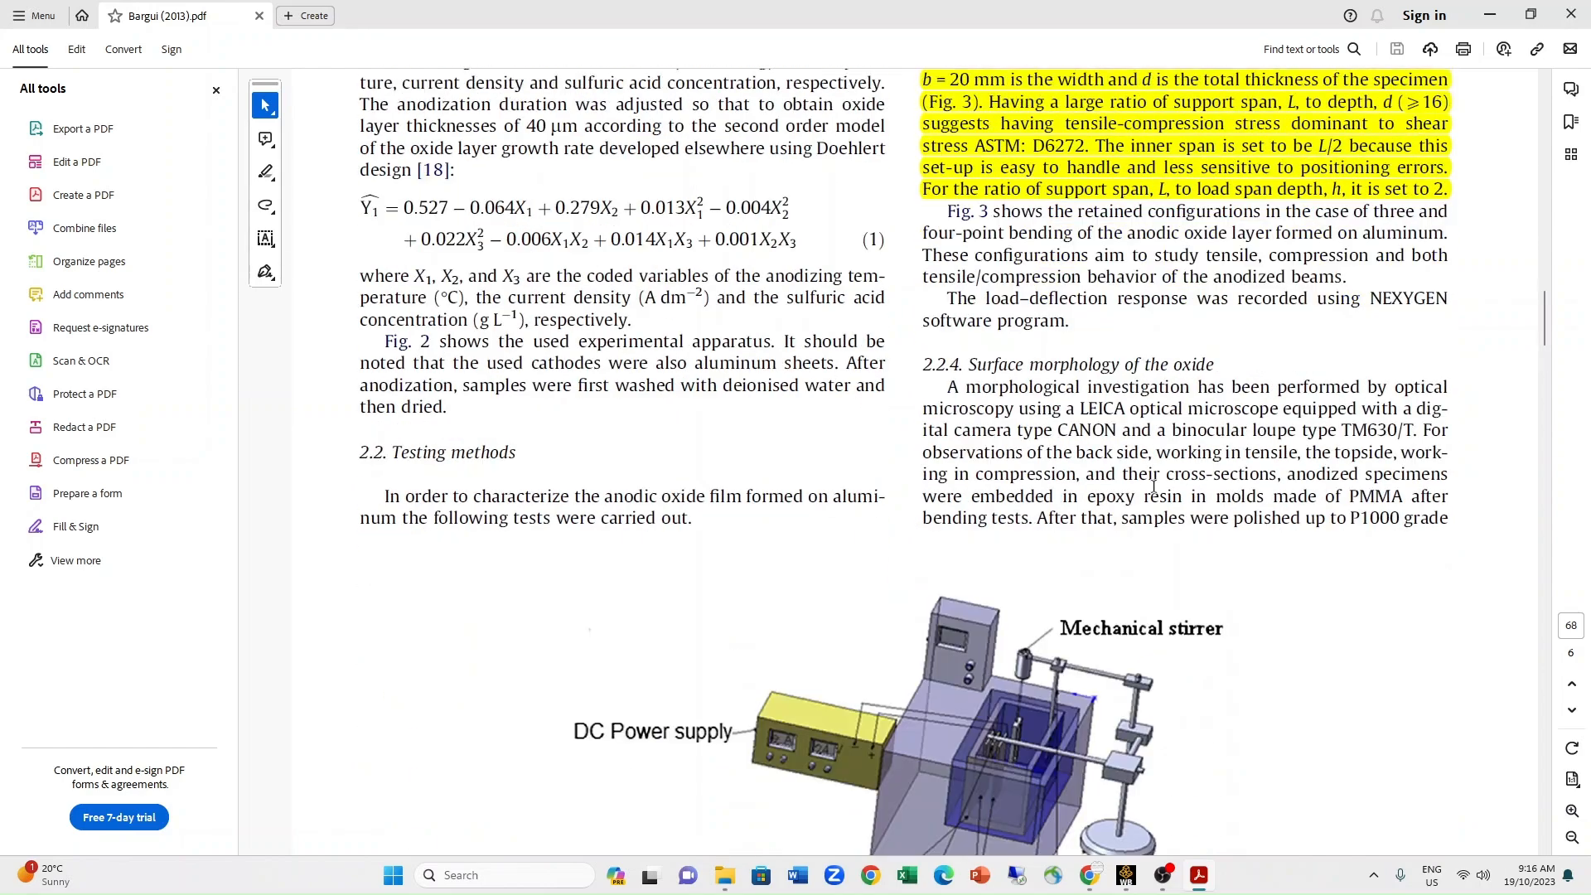
pyautogui.scroll(15, 1154, 488)
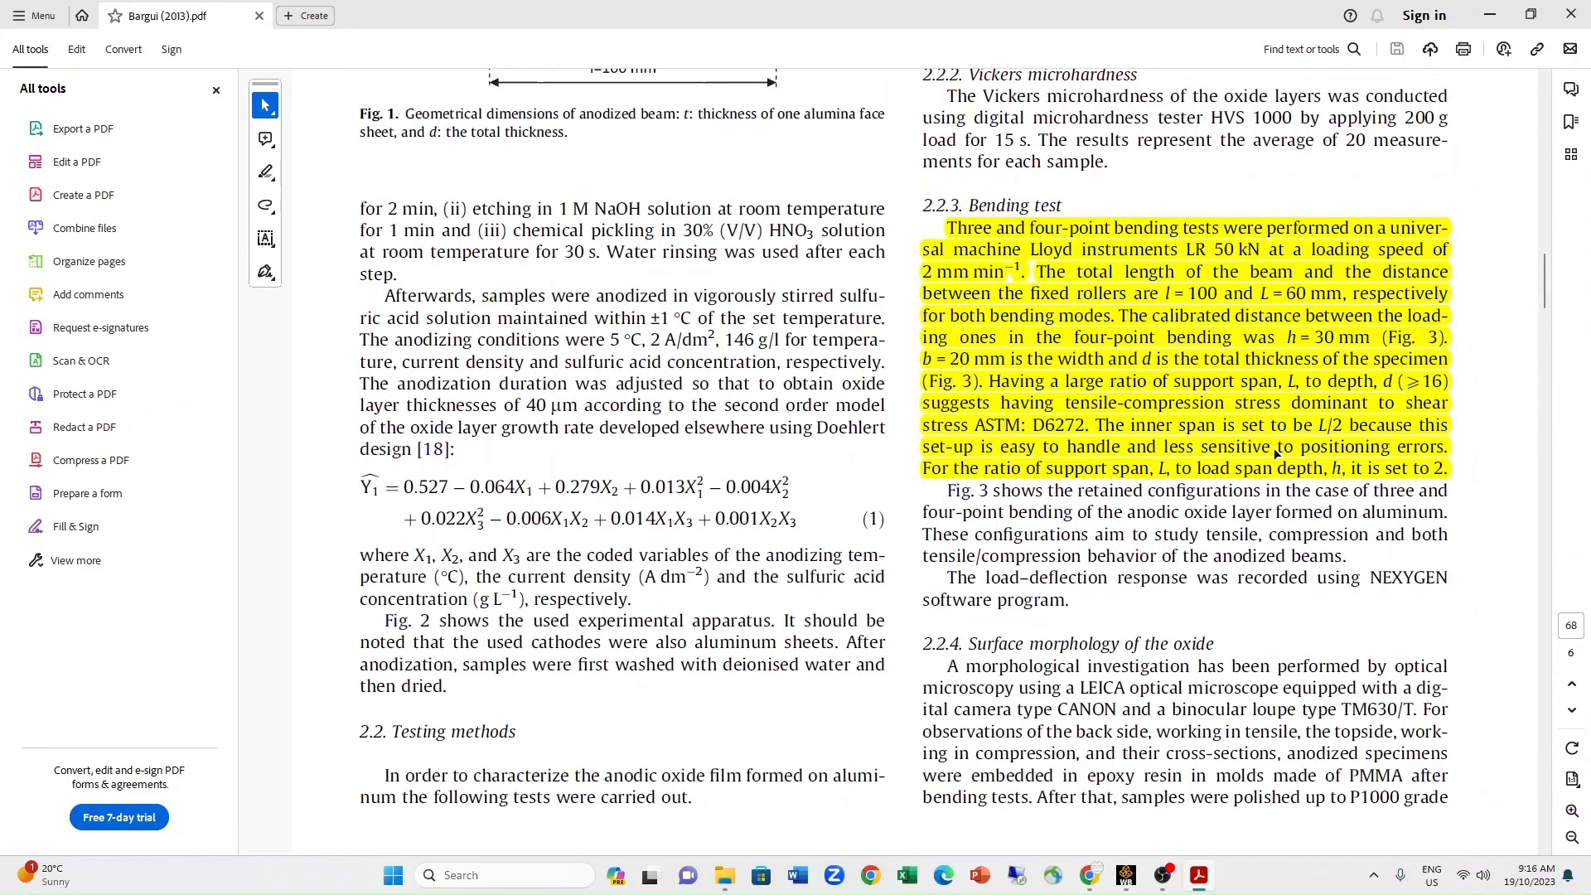
pyautogui.scroll(10, 1277, 453)
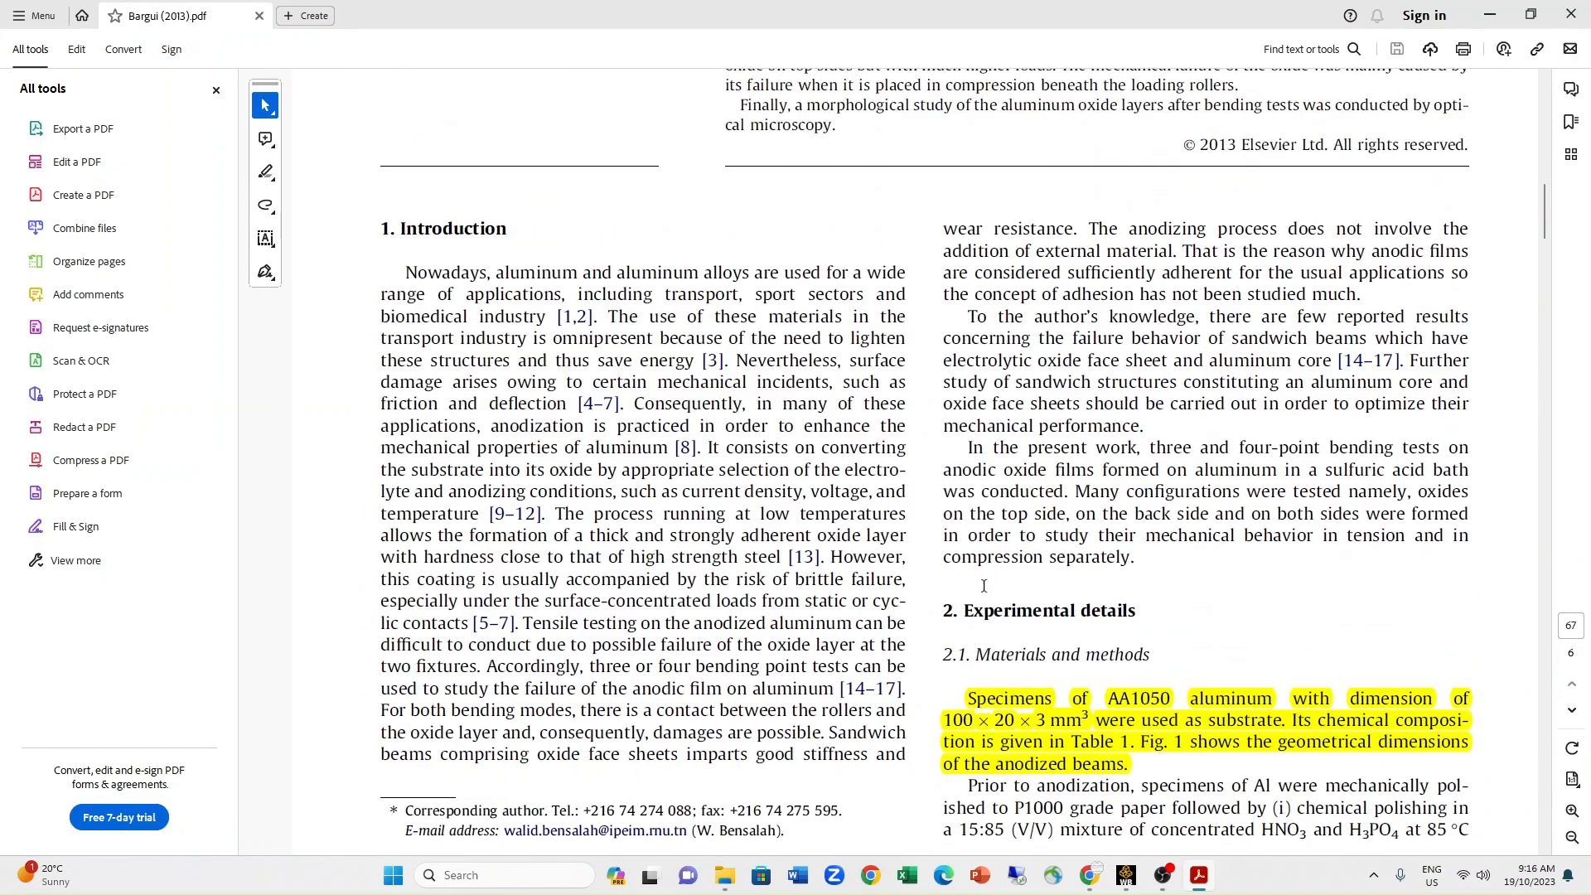
# Switch to Workbench, open the Engineering Data of system A, and examine AA1050's isotropic elasticity and density.
pyautogui.click(1127, 885)
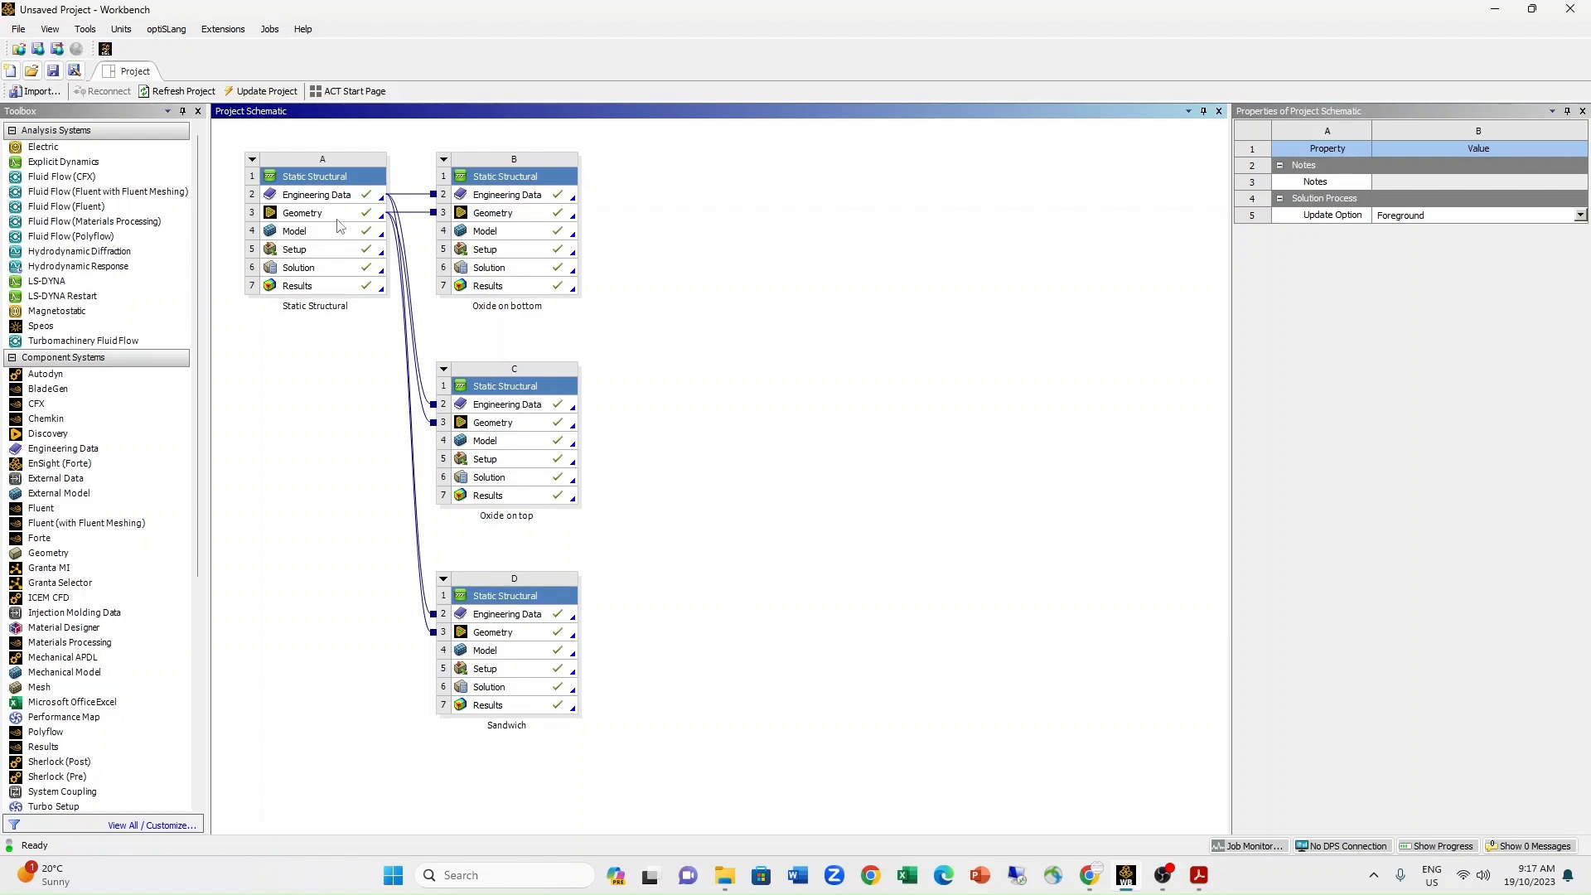
pyautogui.click(336, 197)
pyautogui.doubleClick(337, 198)
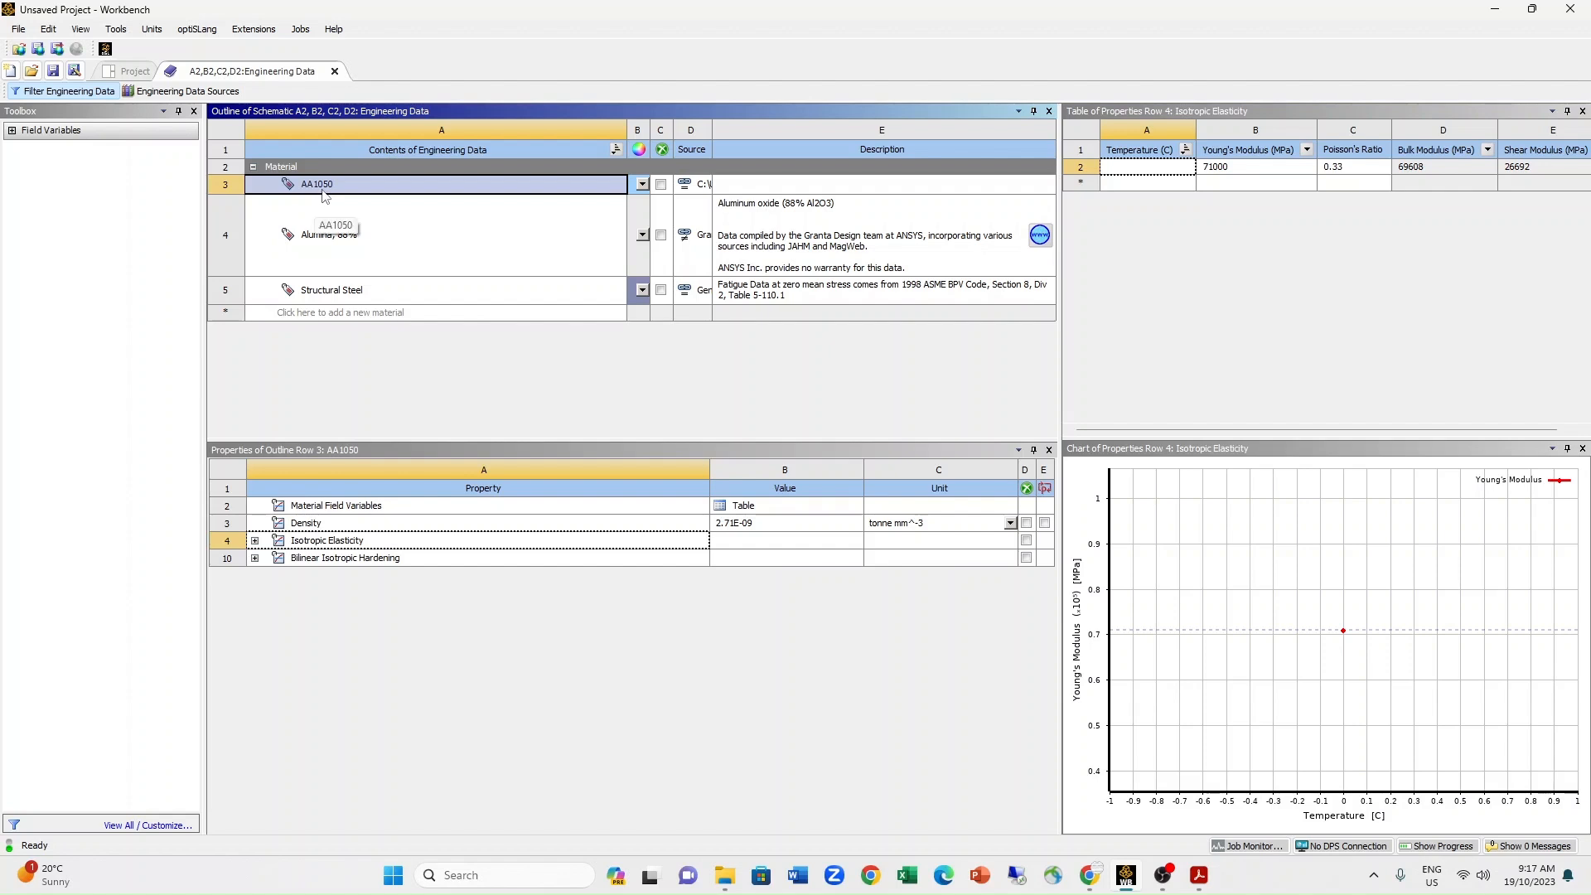
pyautogui.click(255, 541)
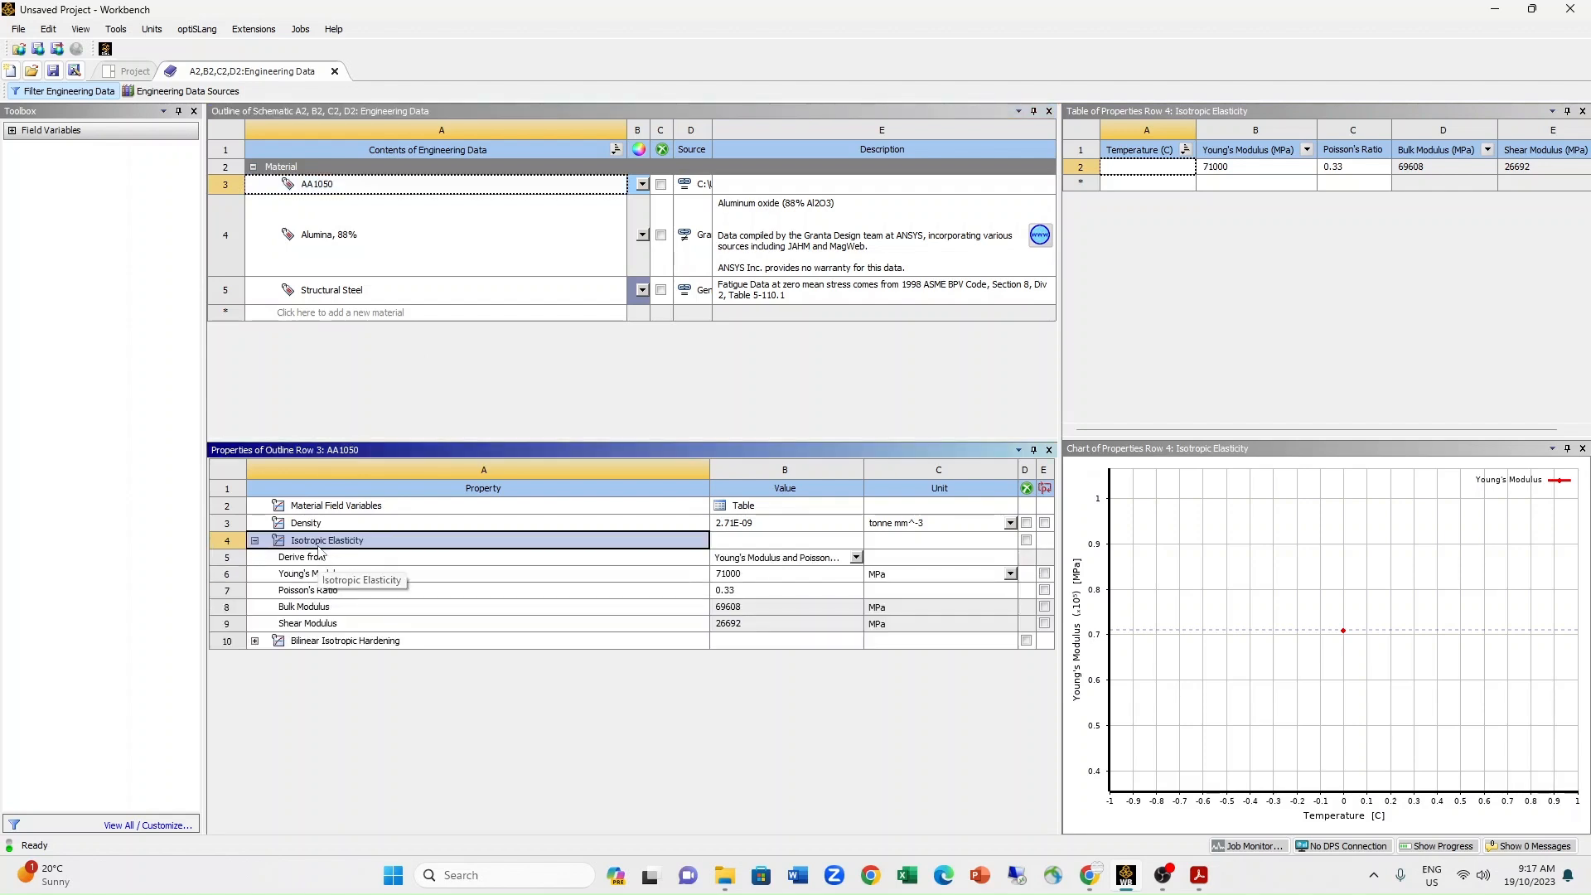
pyautogui.click(737, 574)
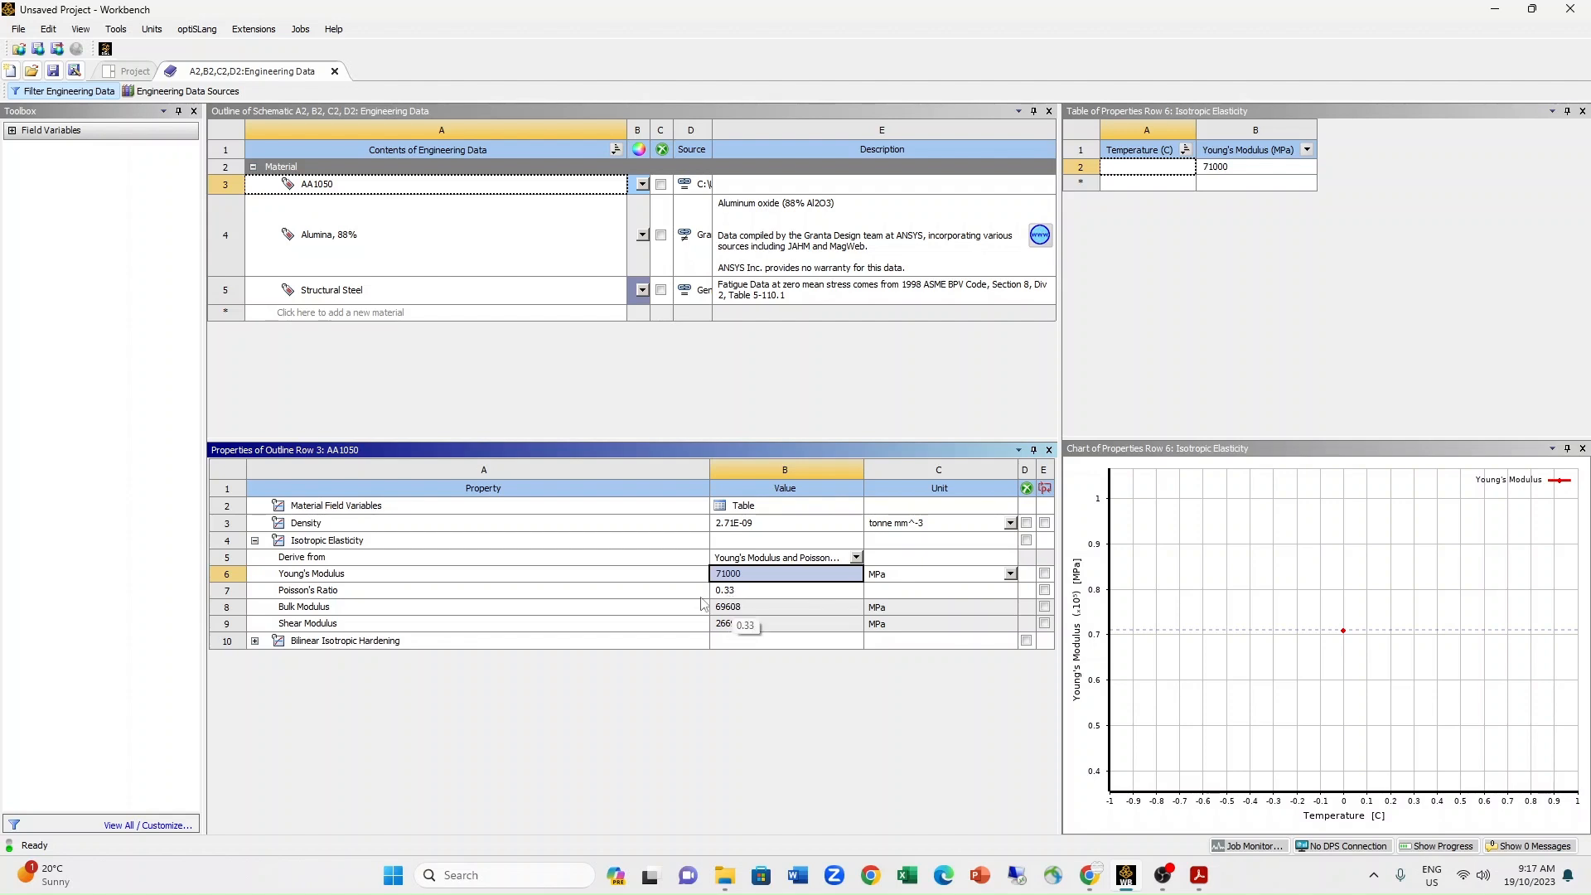
pyautogui.click(319, 526)
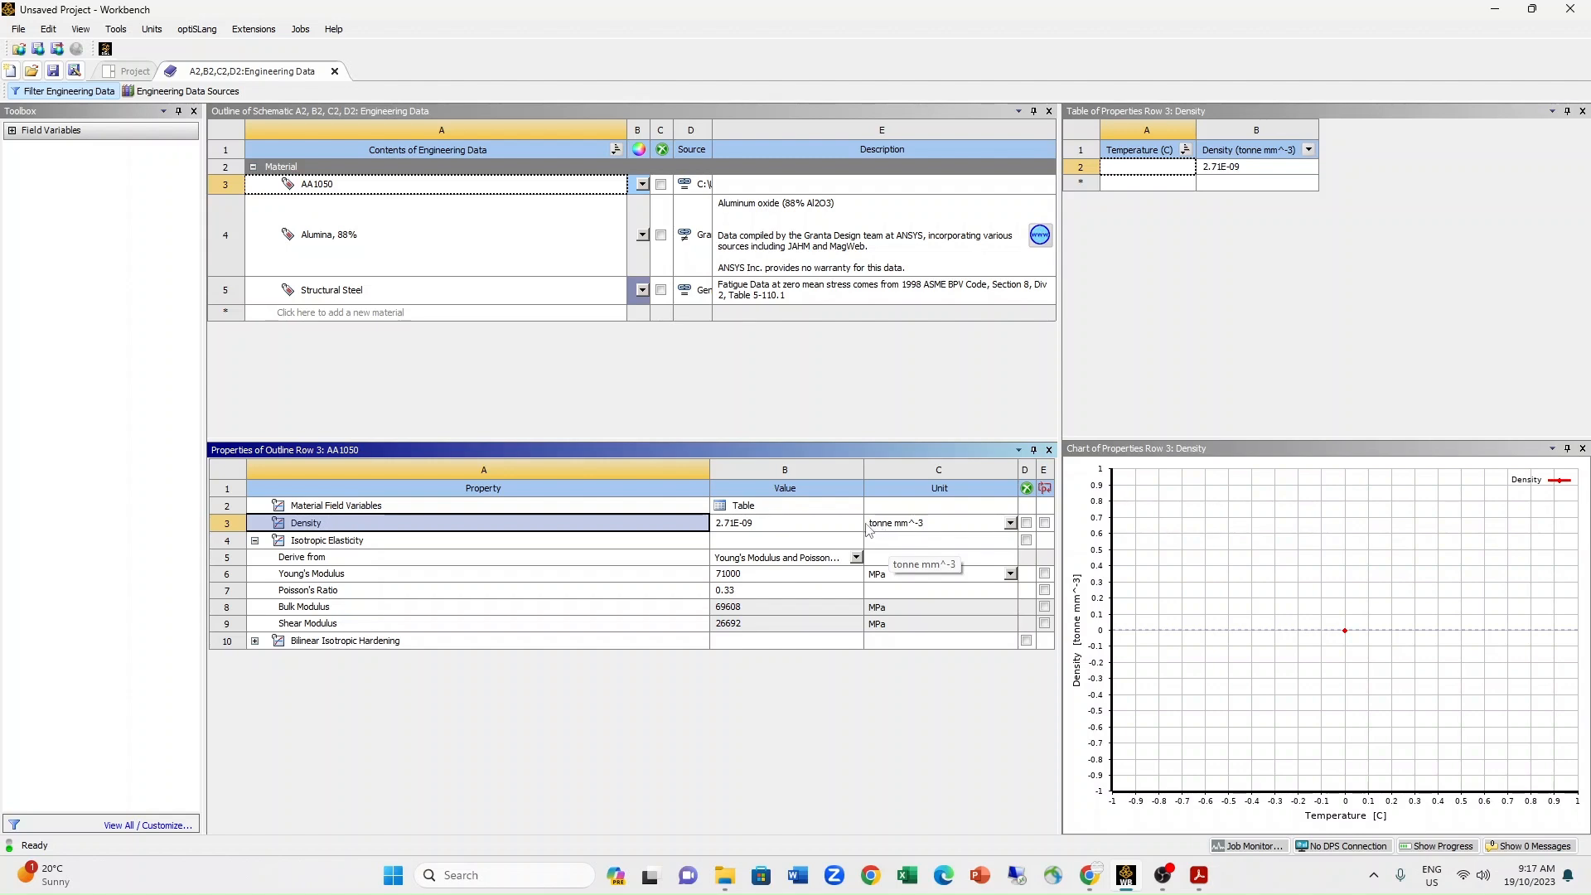
# Examine the Alumina, 88% properties with the material Source column widened, and close Engineering Data.
pyautogui.click(358, 257)
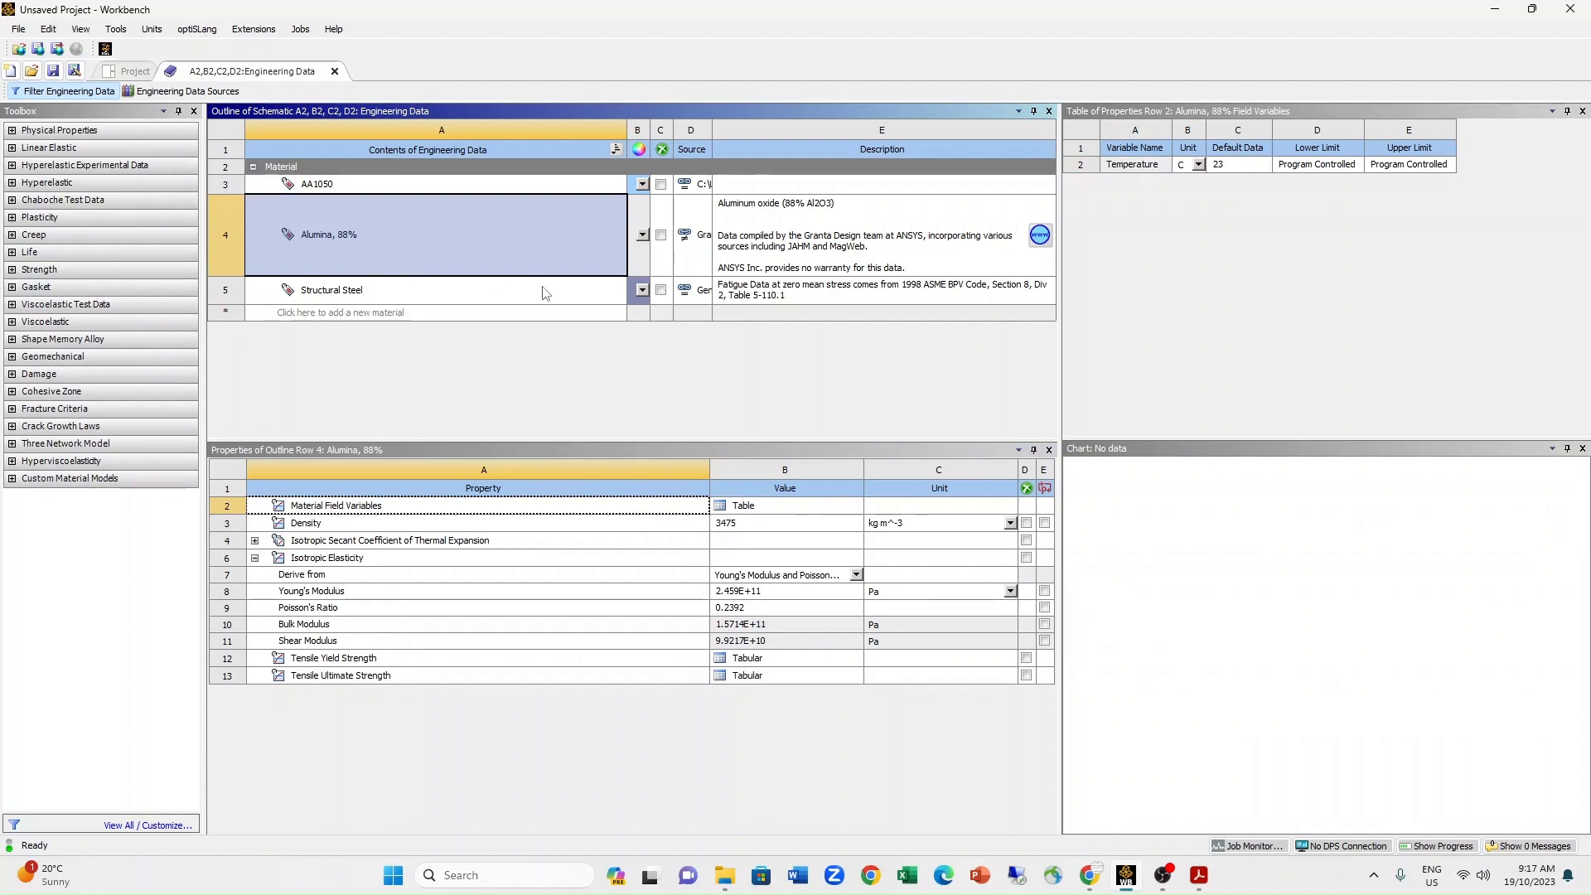
pyautogui.moveTo(711, 132); pyautogui.dragTo(826, 133)
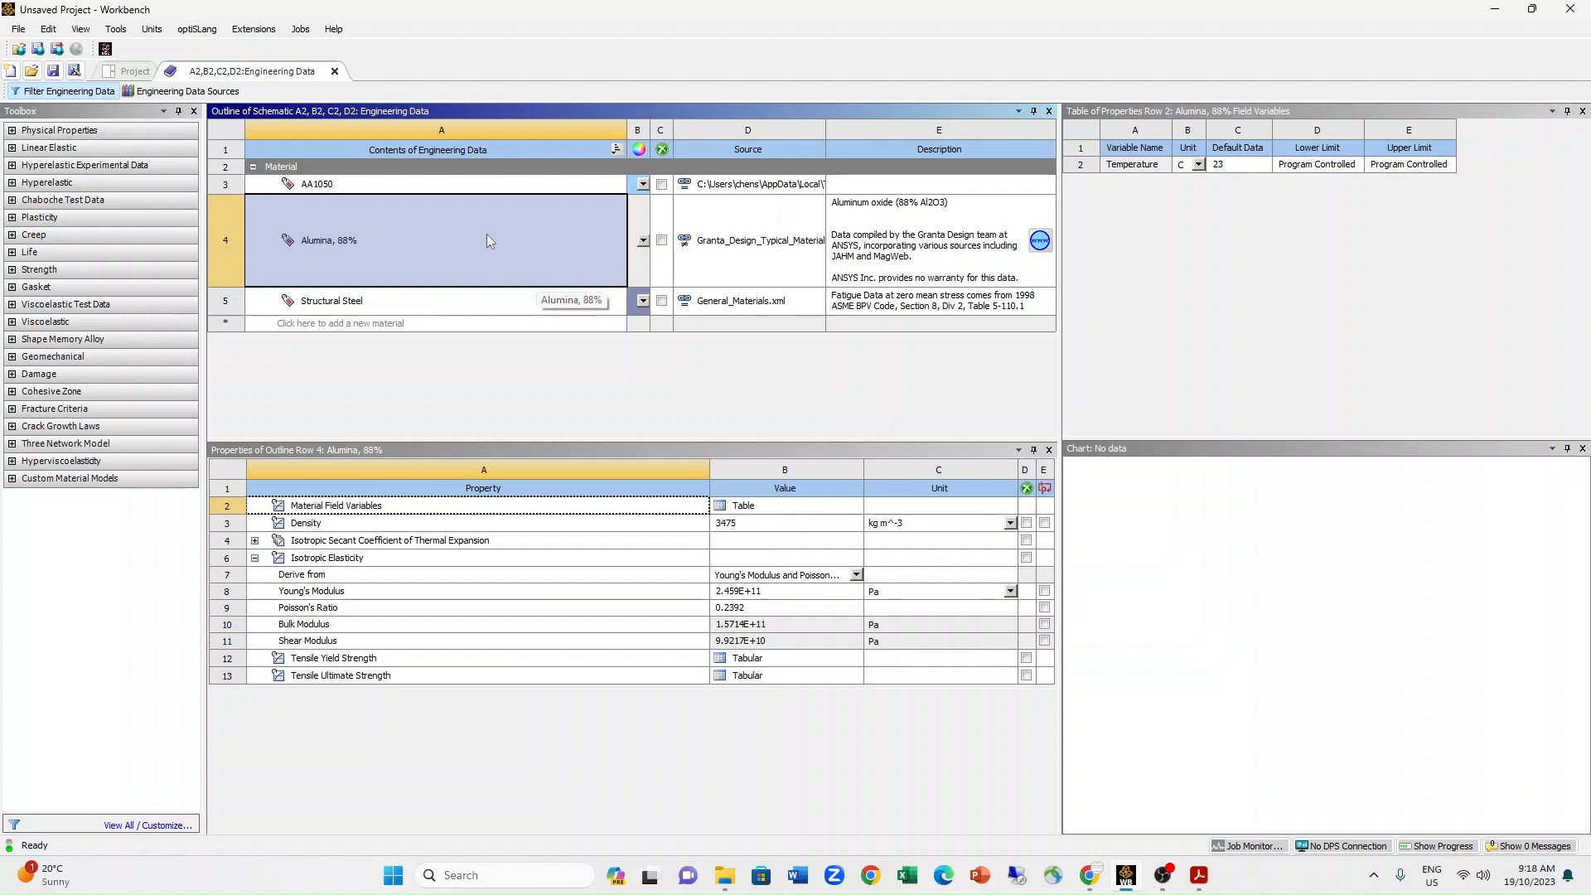
pyautogui.click(335, 71)
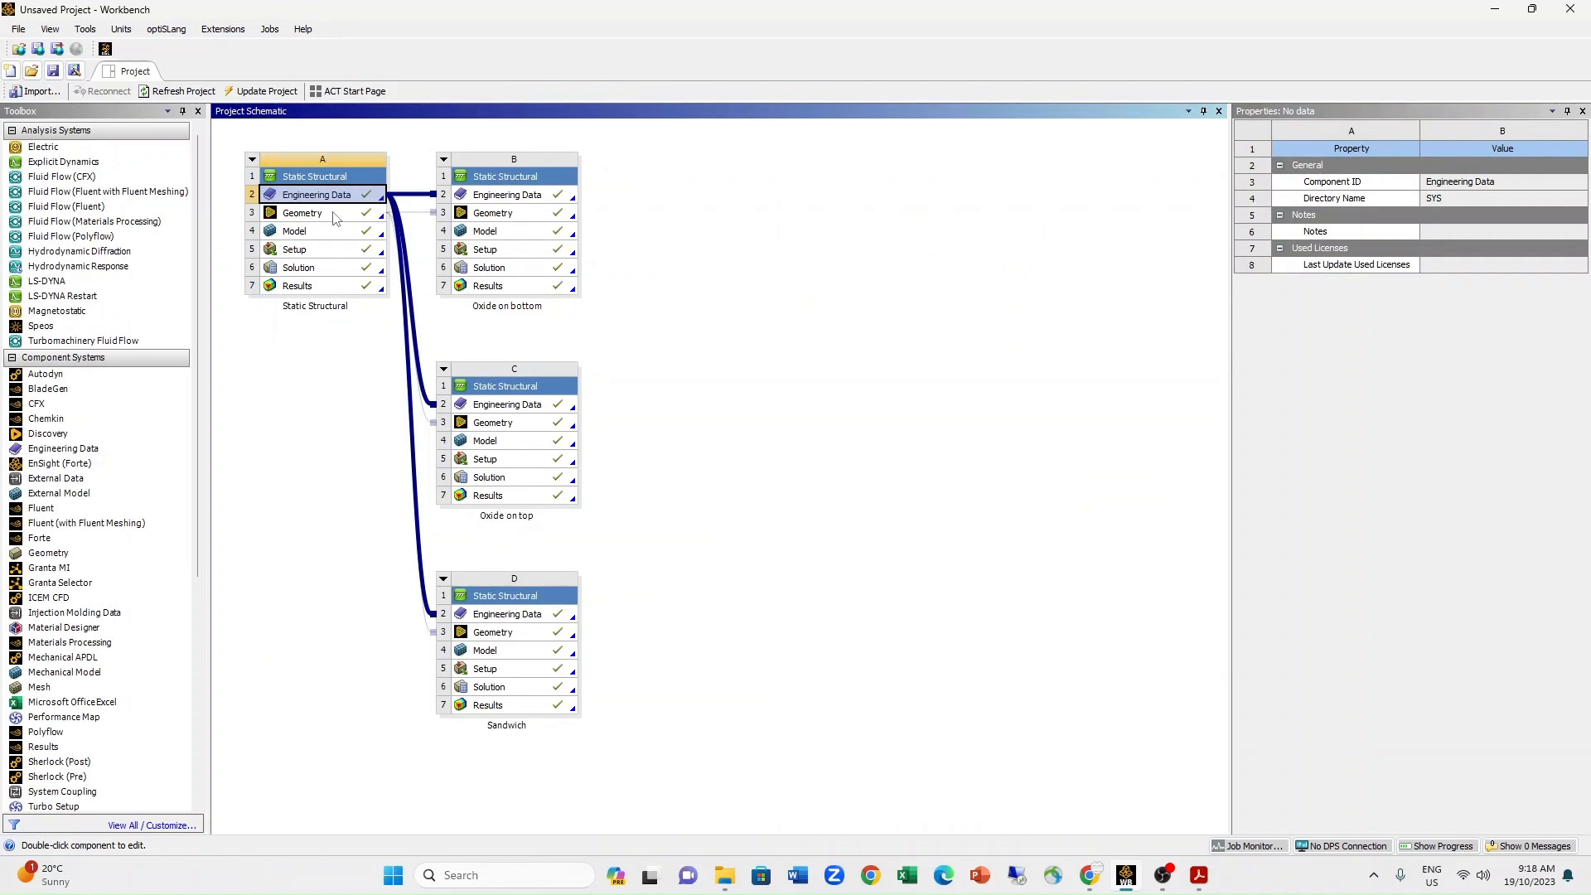
# Open the geometry of system A in DesignModeler and maximize its window.
pyautogui.click(334, 218)
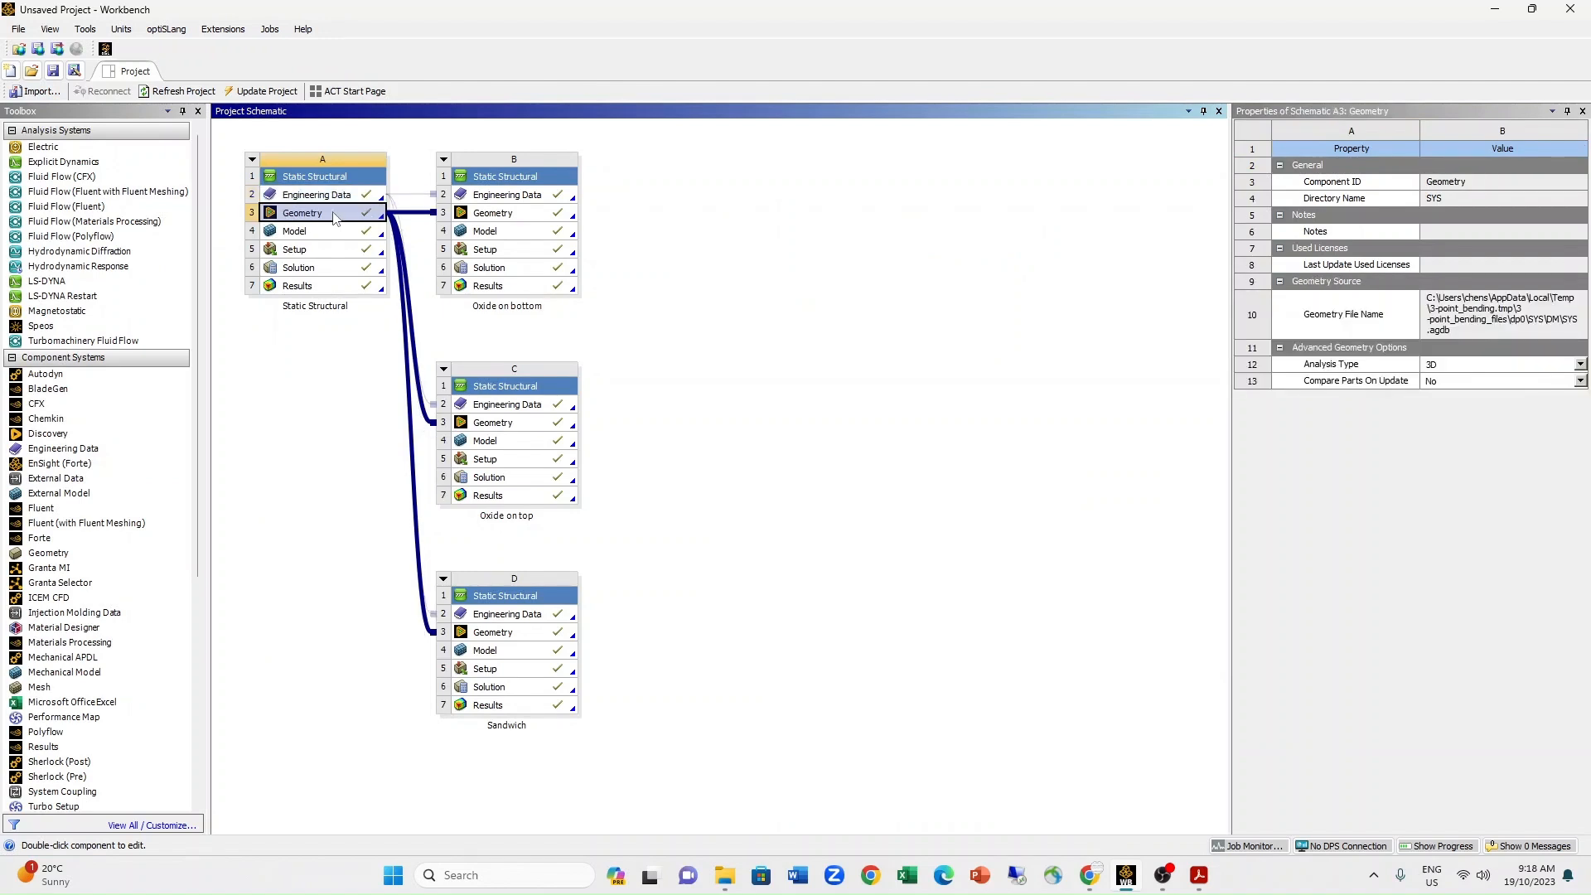
pyautogui.doubleClick(335, 217)
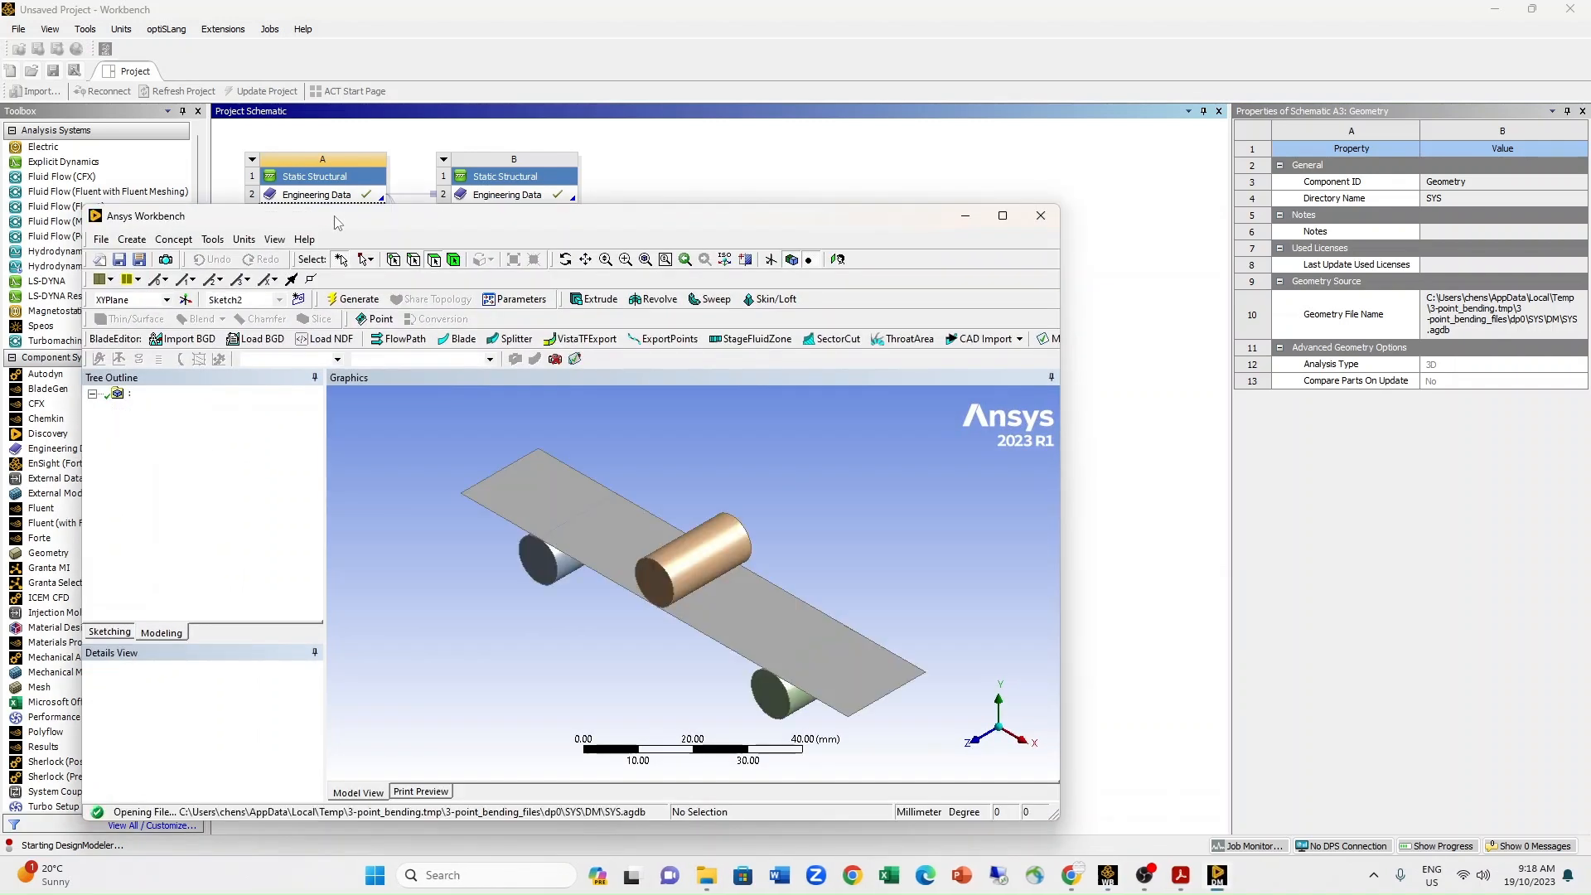
pyautogui.click(1004, 218)
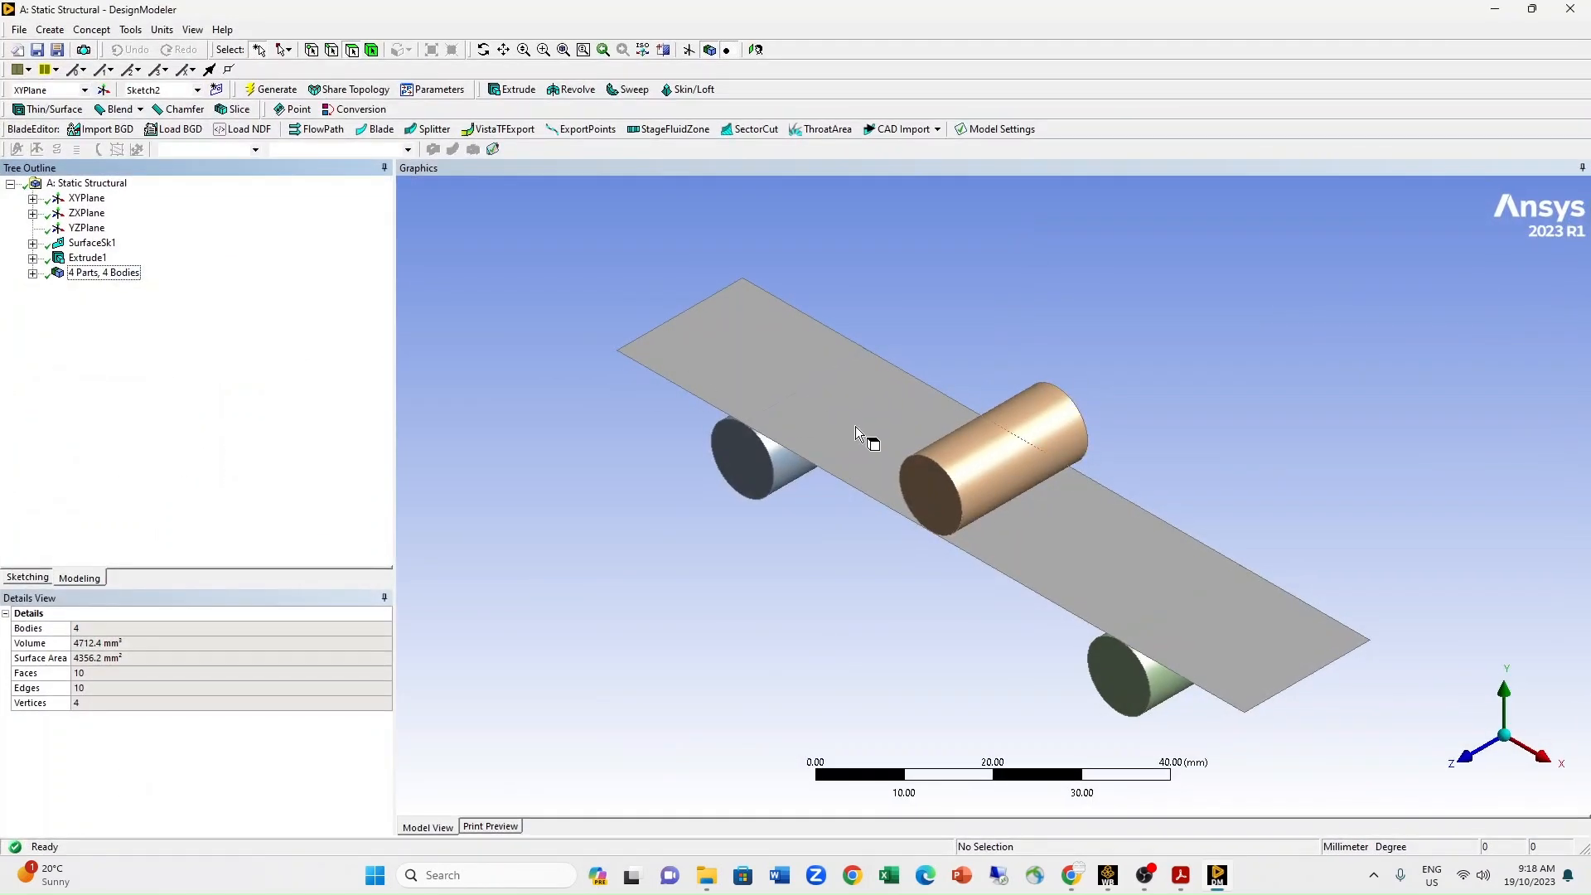
# Inspect Sketch2 on the XYPlane and Sketch1 on the ZXPlane, viewing the beam outline along the Y axis.
pyautogui.click(33, 200)
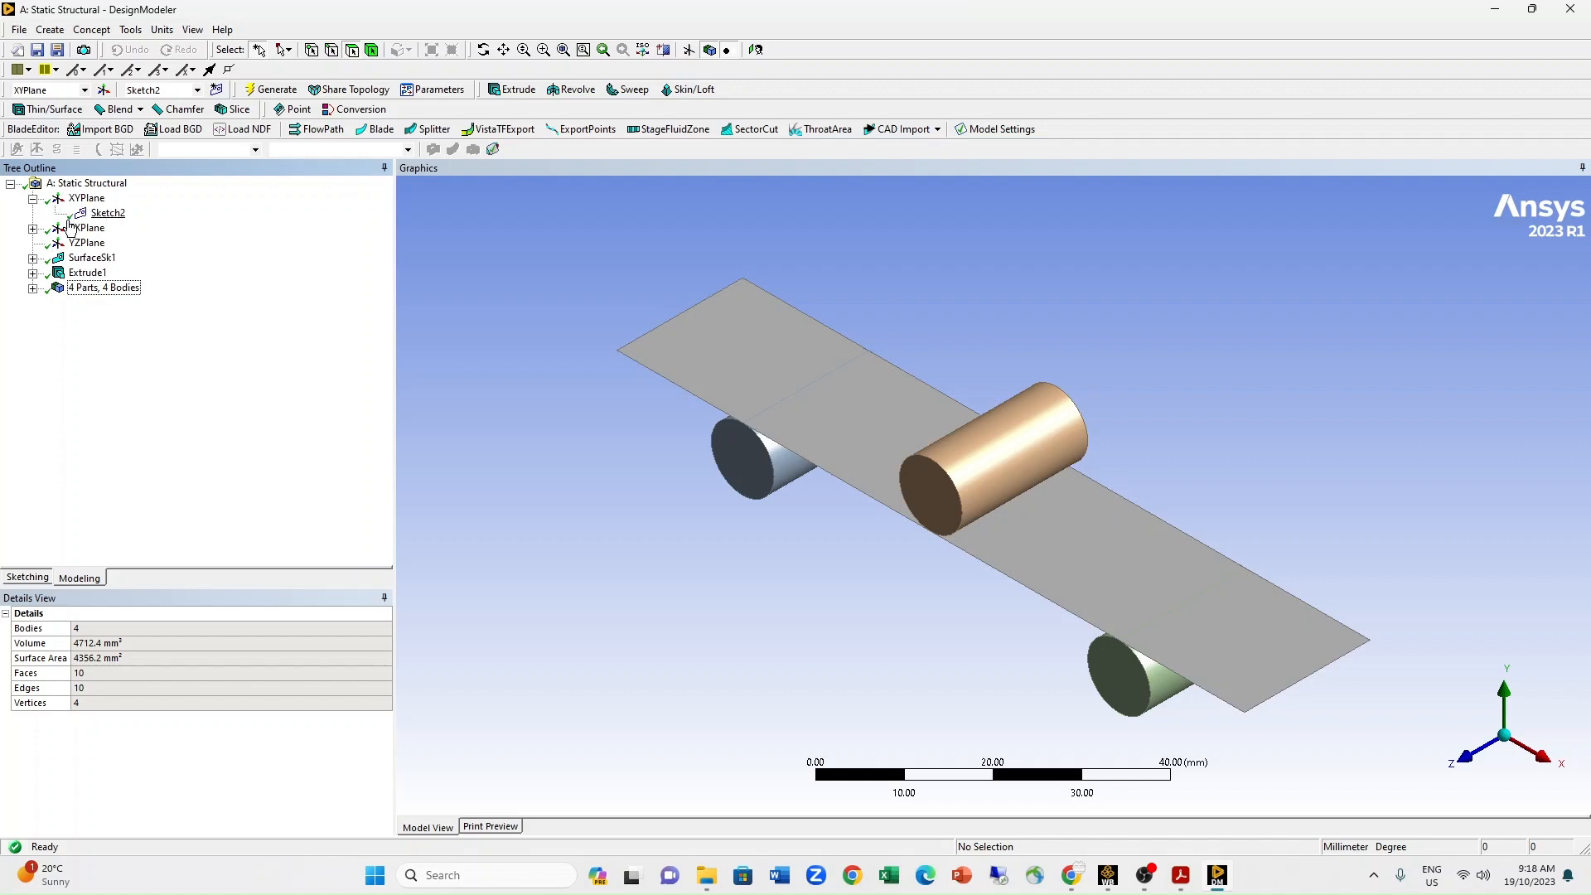
pyautogui.click(106, 213)
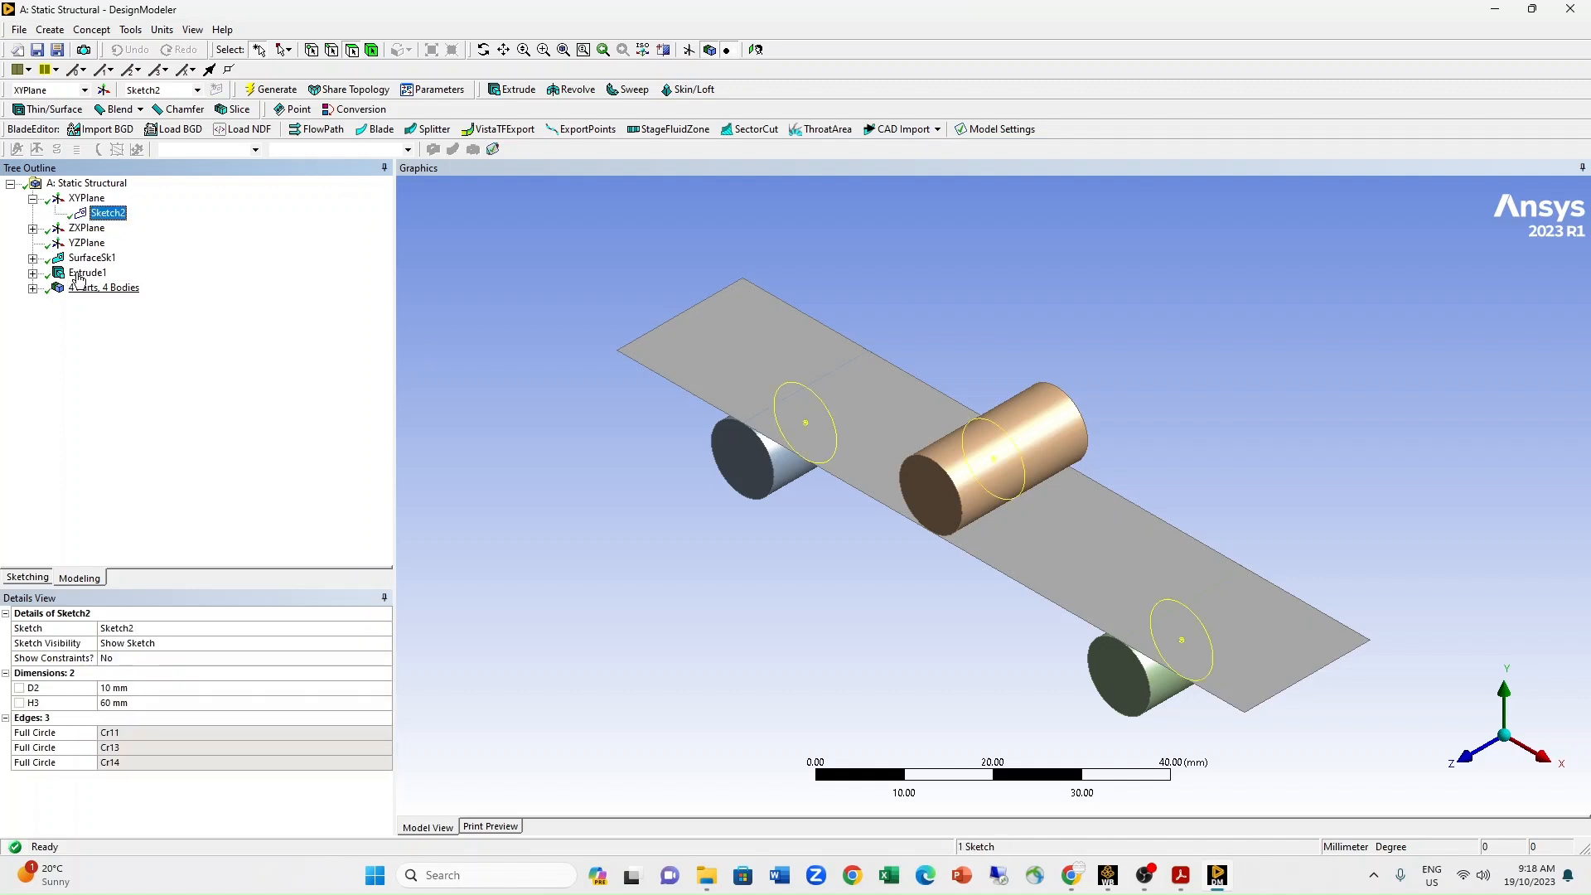
pyautogui.click(34, 228)
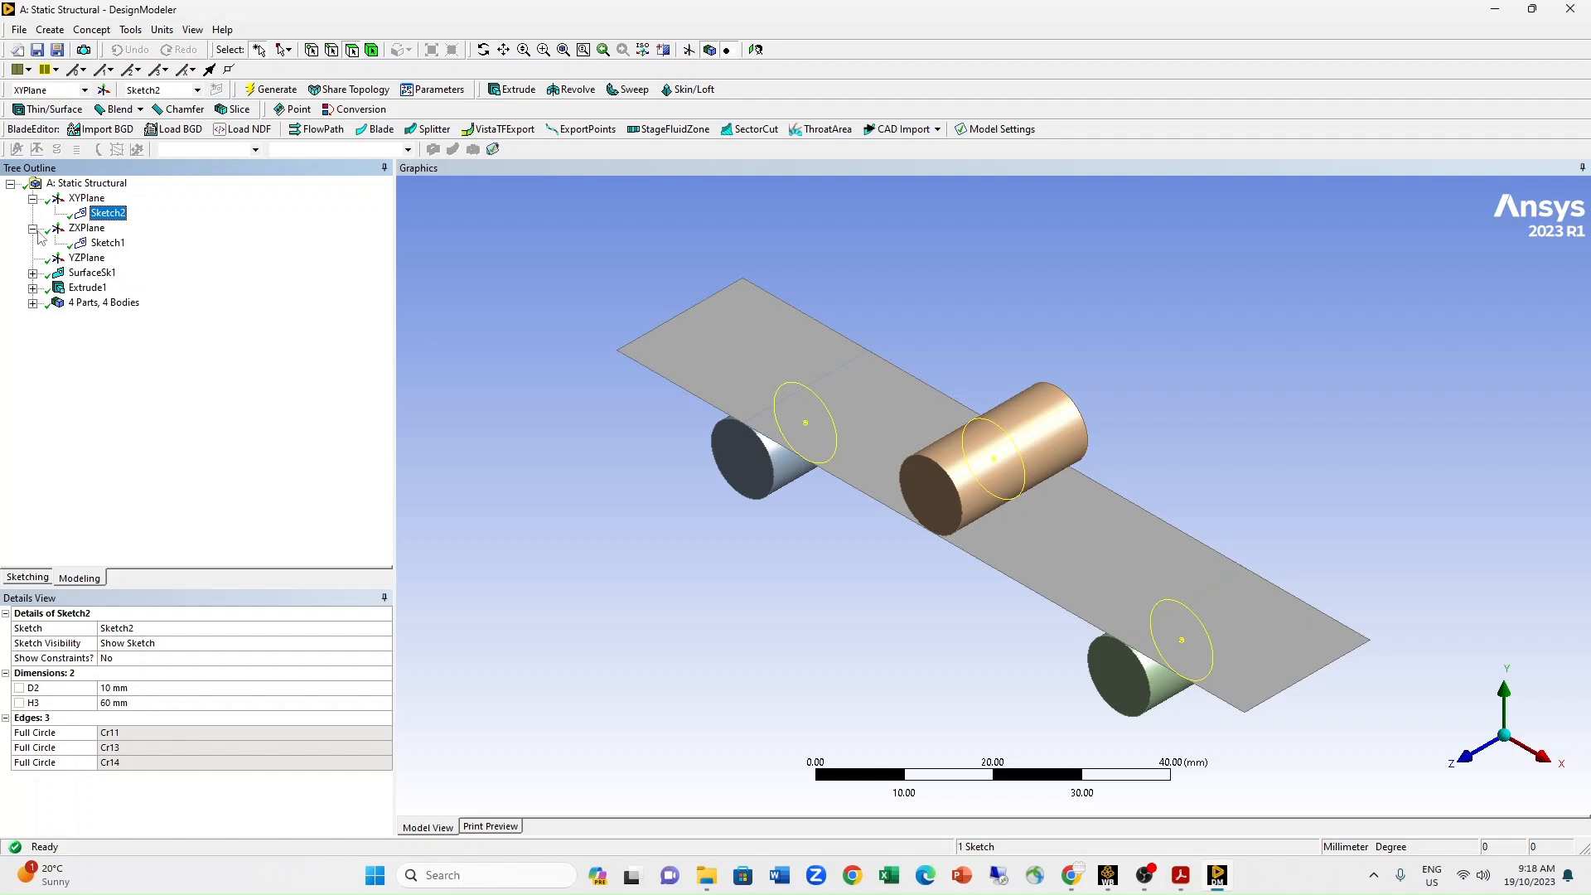
pyautogui.click(107, 243)
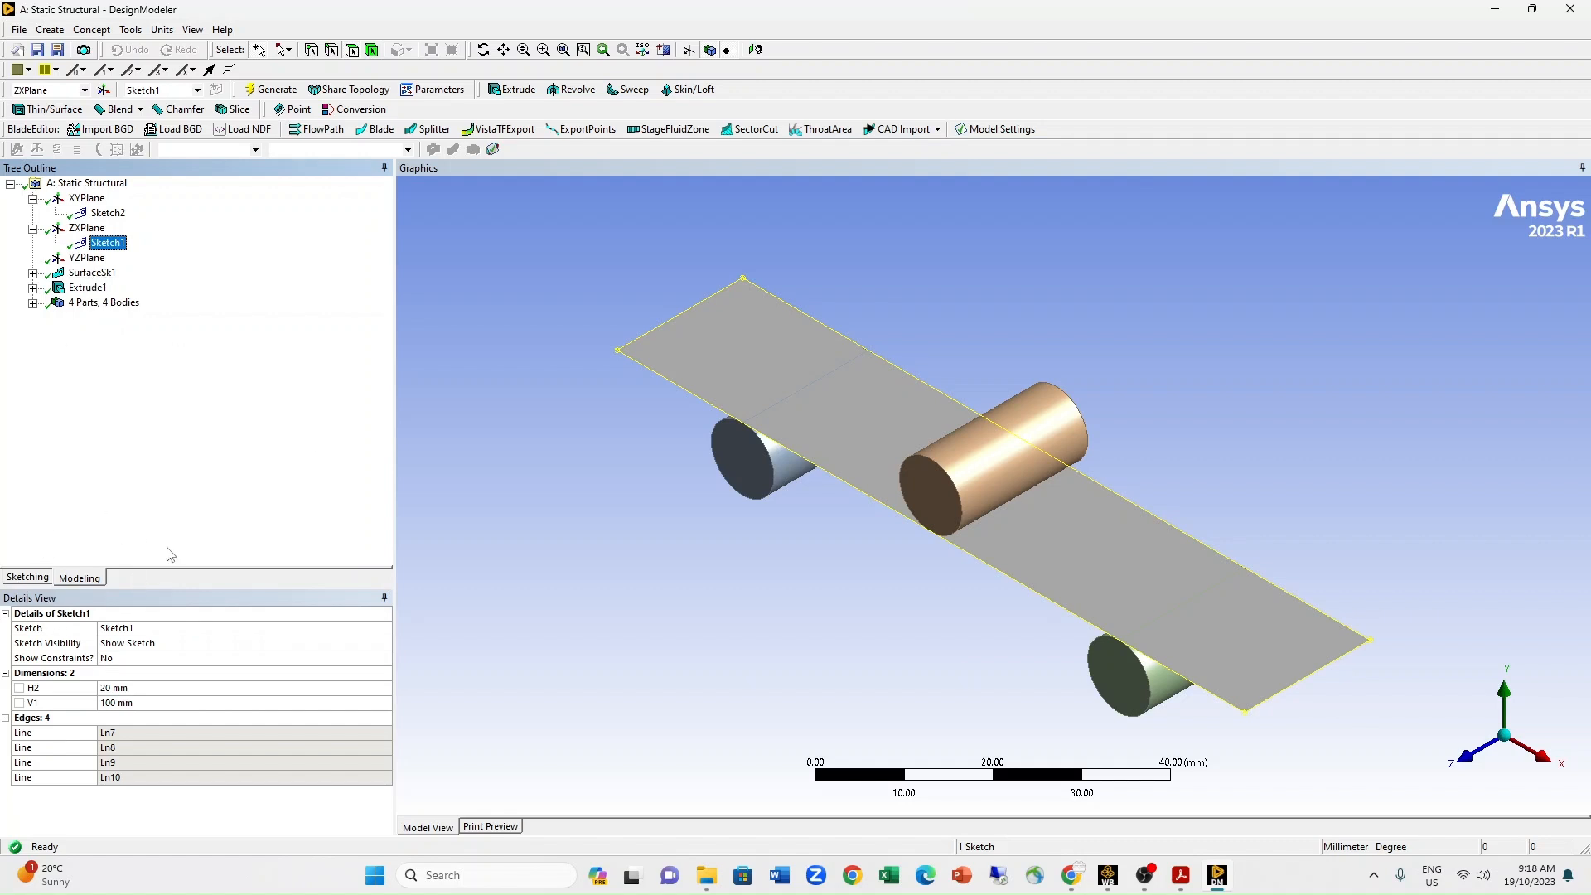
pyautogui.click(1502, 703)
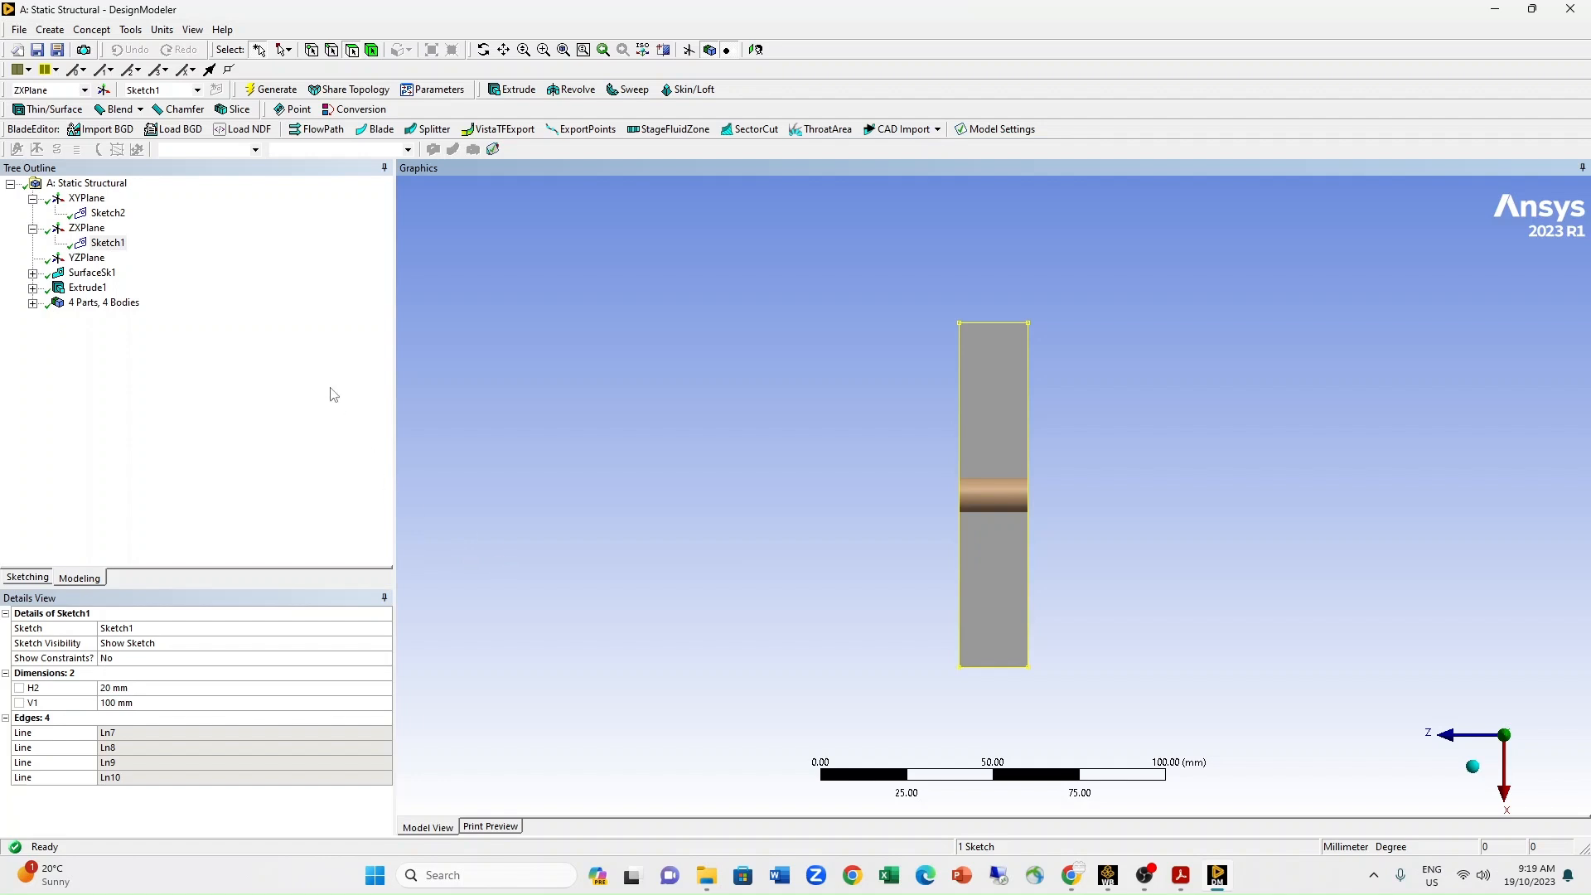
# Expand the bodies list and examine the roller layout on the XYPlane, face-on and slightly tilted.
pyautogui.click(32, 303)
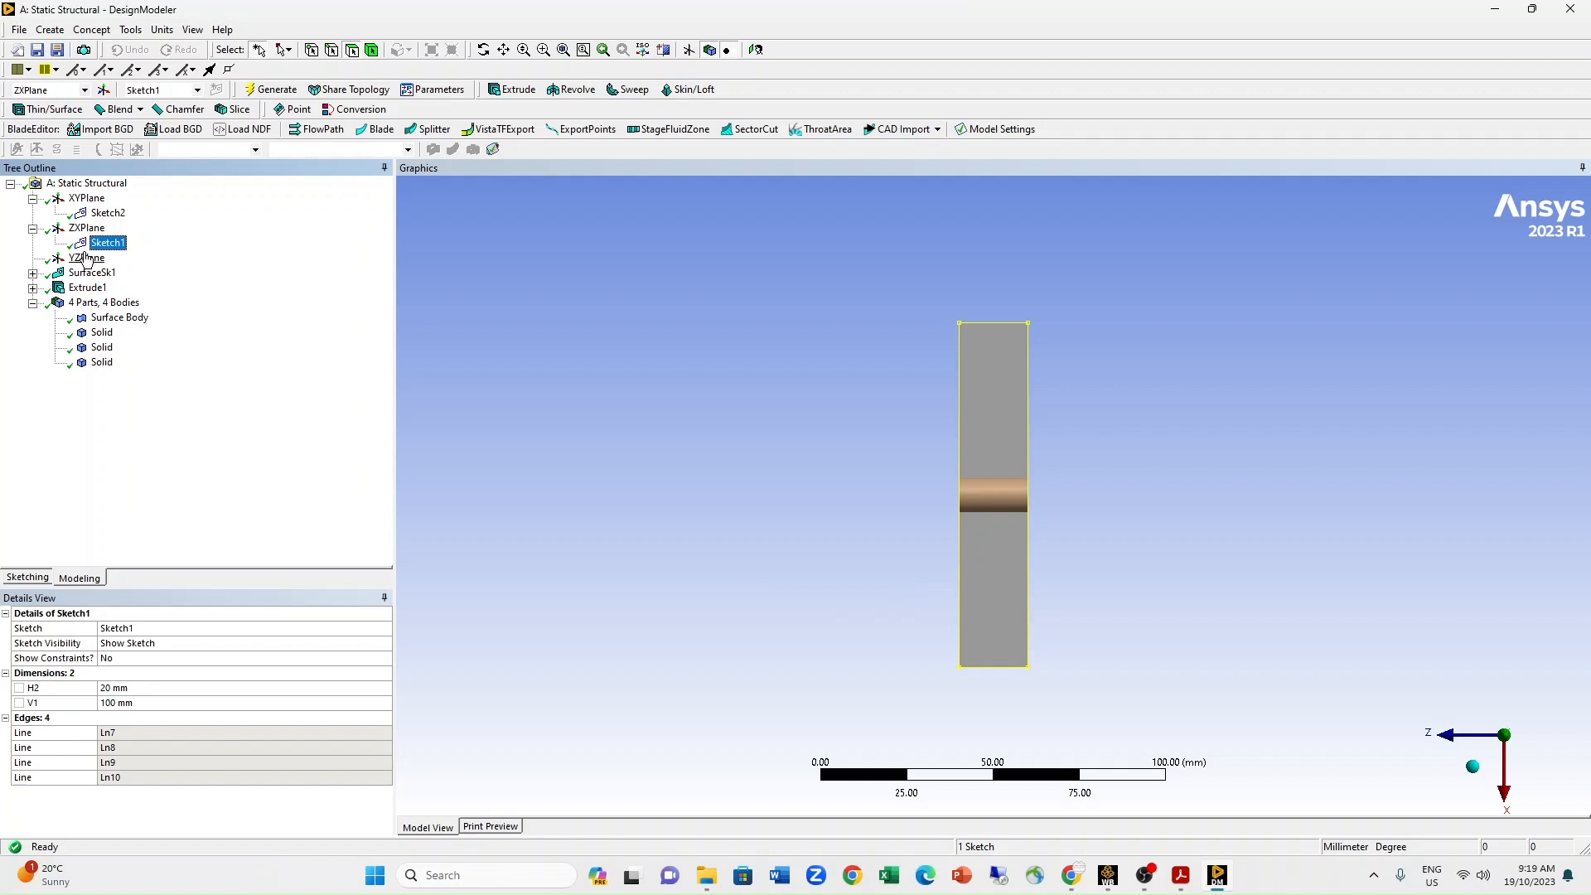
pyautogui.click(85, 199)
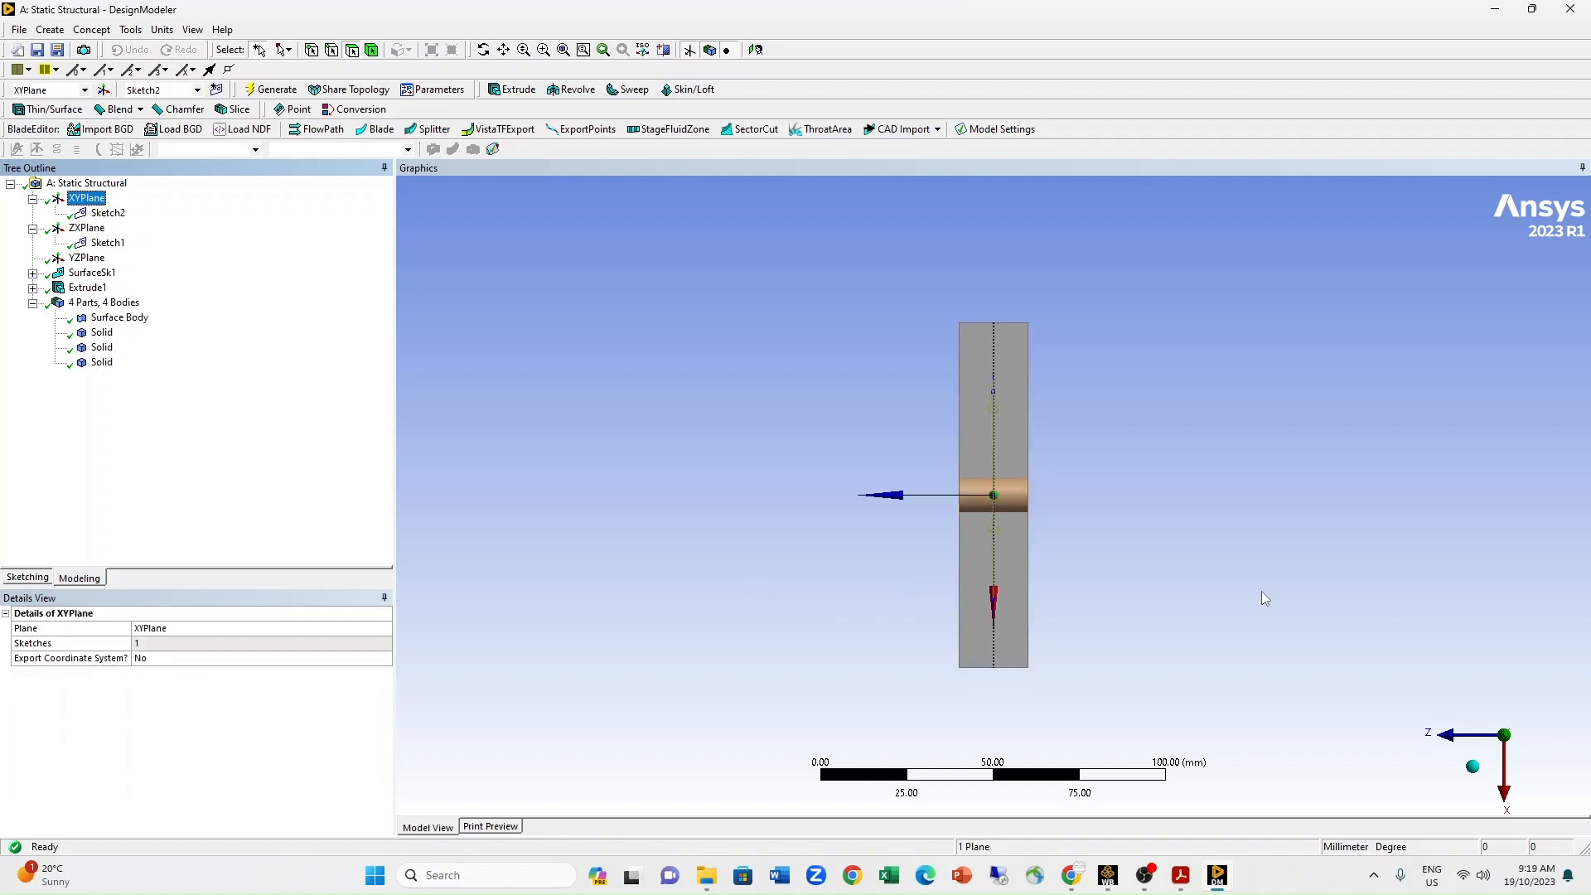
pyautogui.click(1463, 746)
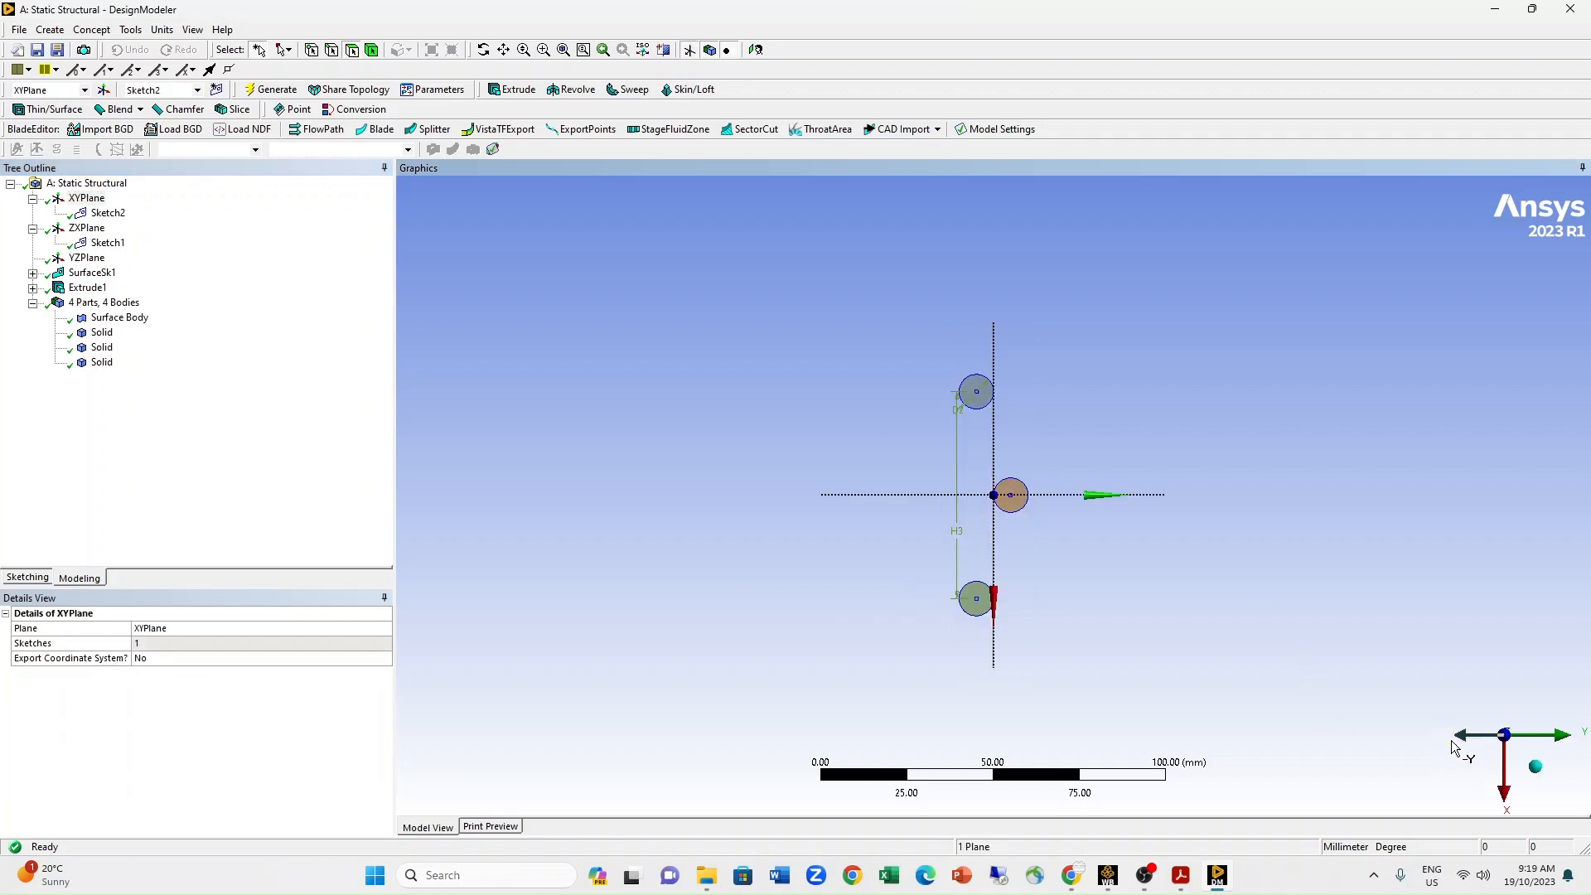
pyautogui.moveTo(1046, 543); pyautogui.dragTo(743, 463, button='middle')
pyautogui.scroll(1, 742, 463)
pyautogui.click(1488, 783)
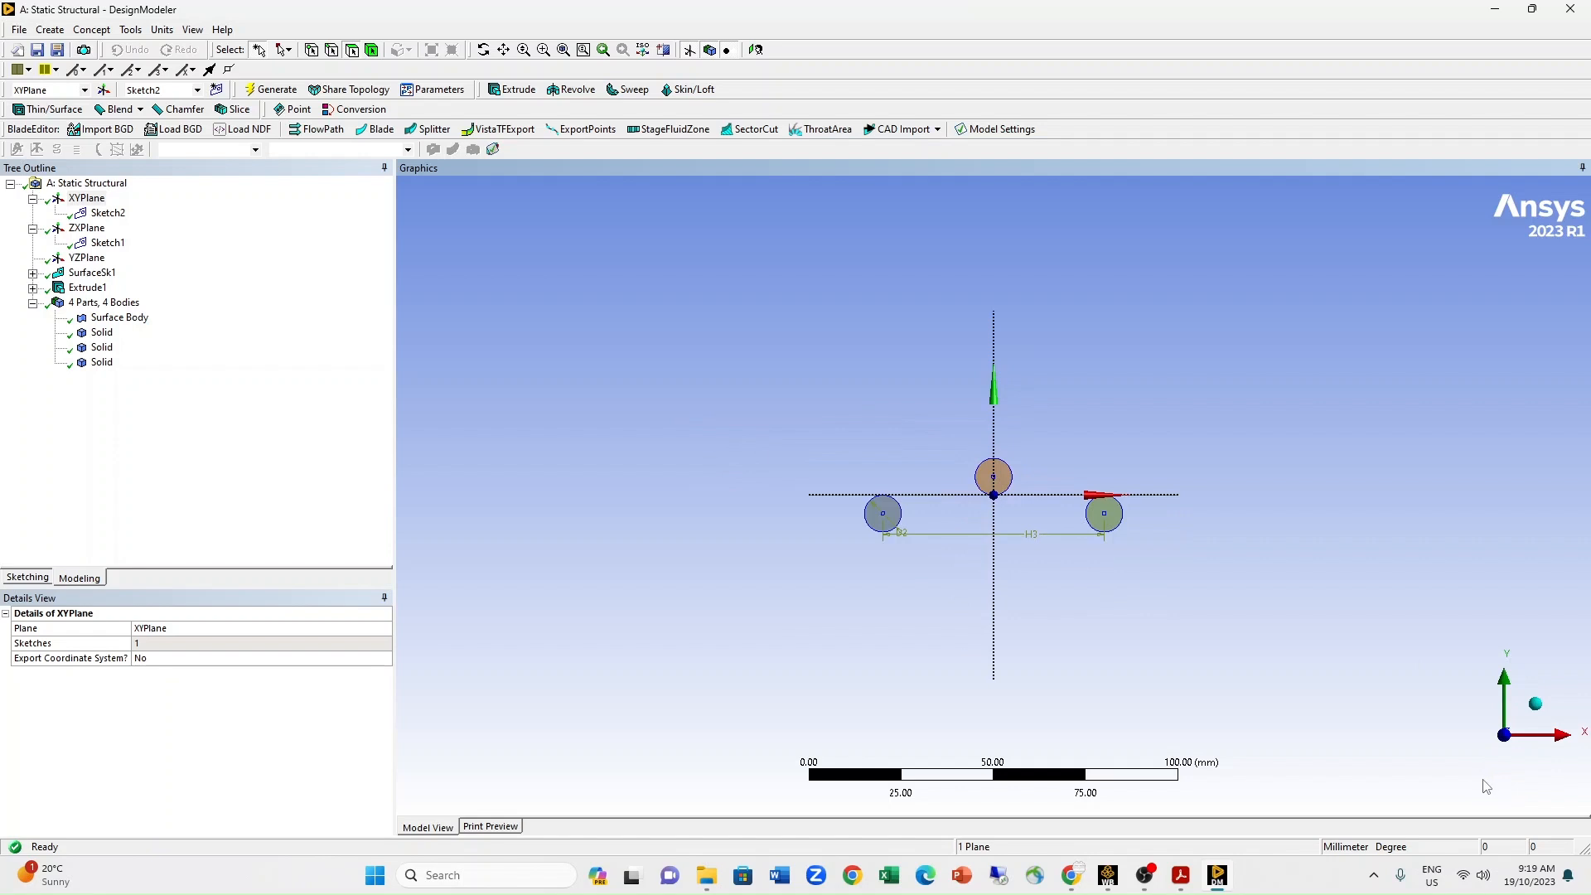
pyautogui.scroll(5, 1140, 633)
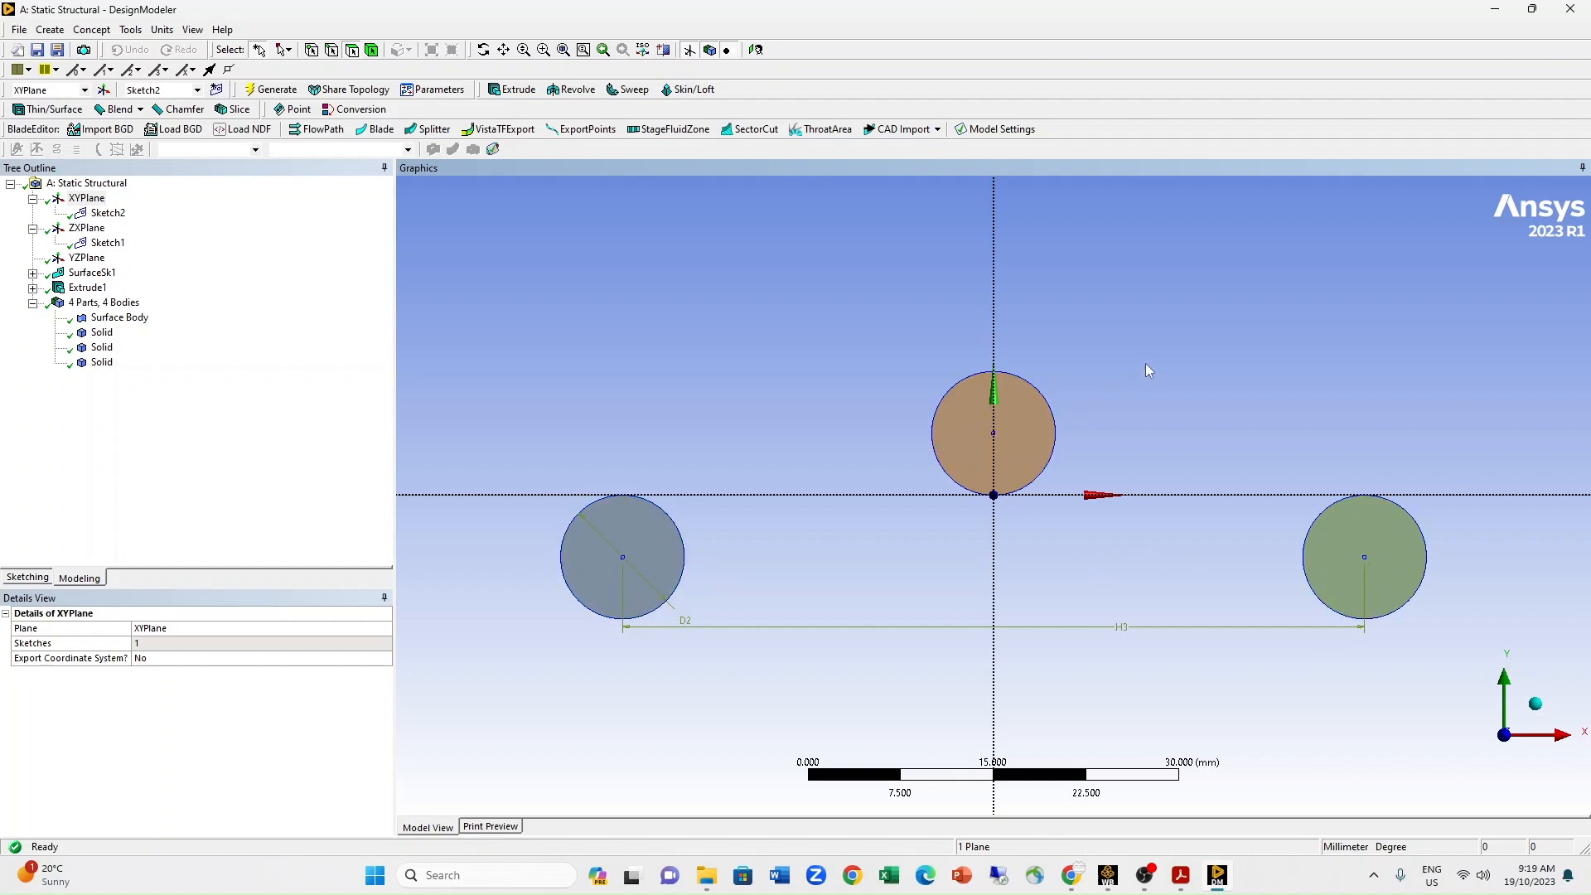
pyautogui.moveTo(1144, 363); pyautogui.dragTo(1122, 391, button='middle')
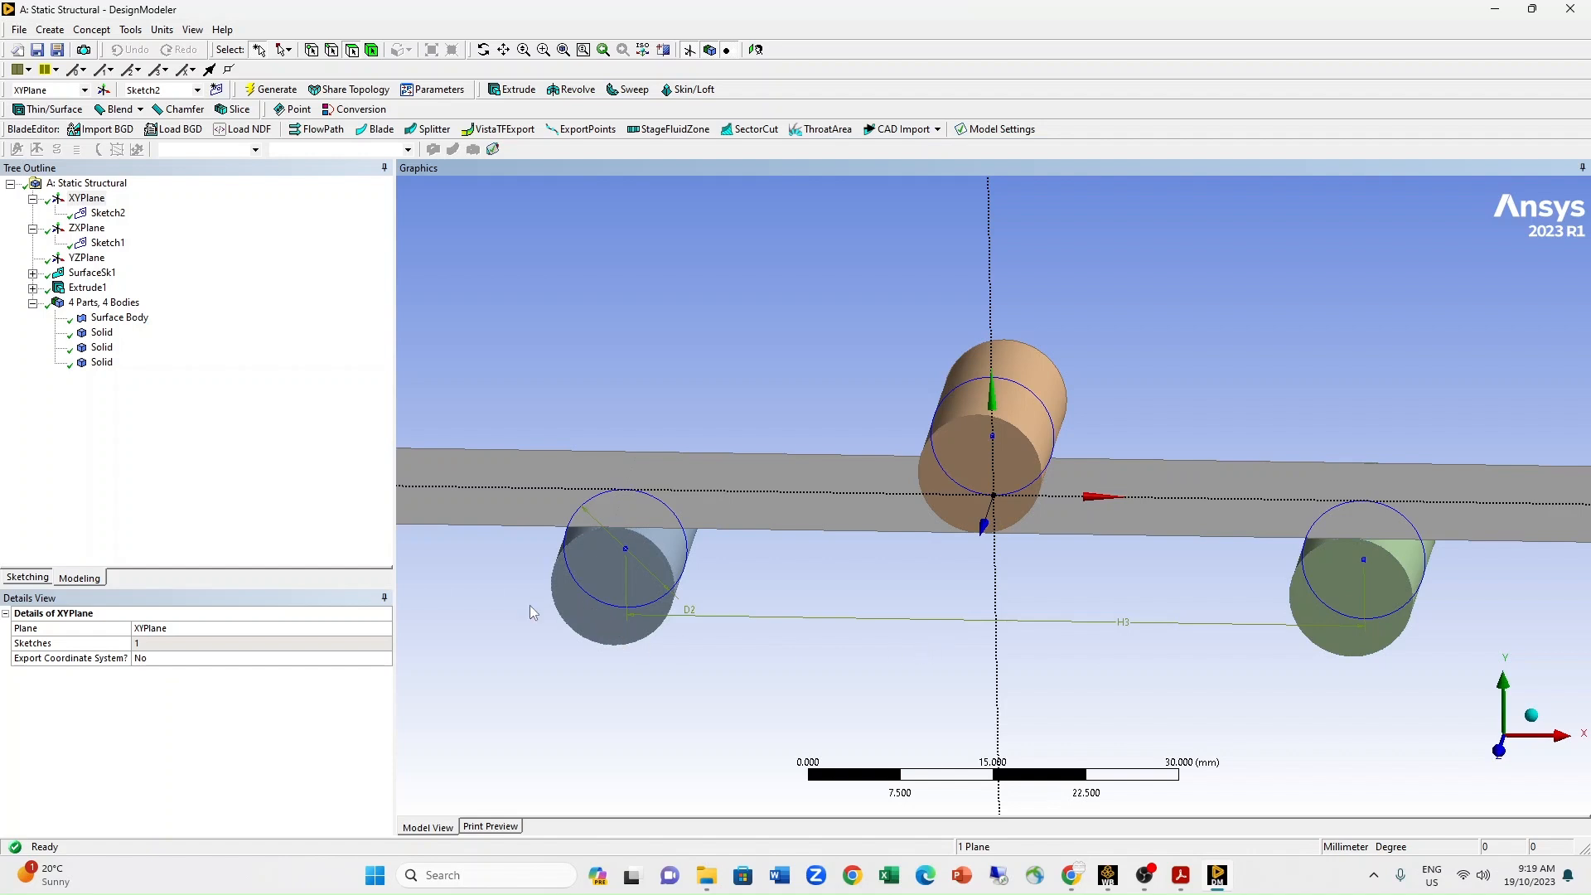
# Inspect the roller diameter and support span dimensions of Sketch2 from different angles.
pyautogui.click(107, 213)
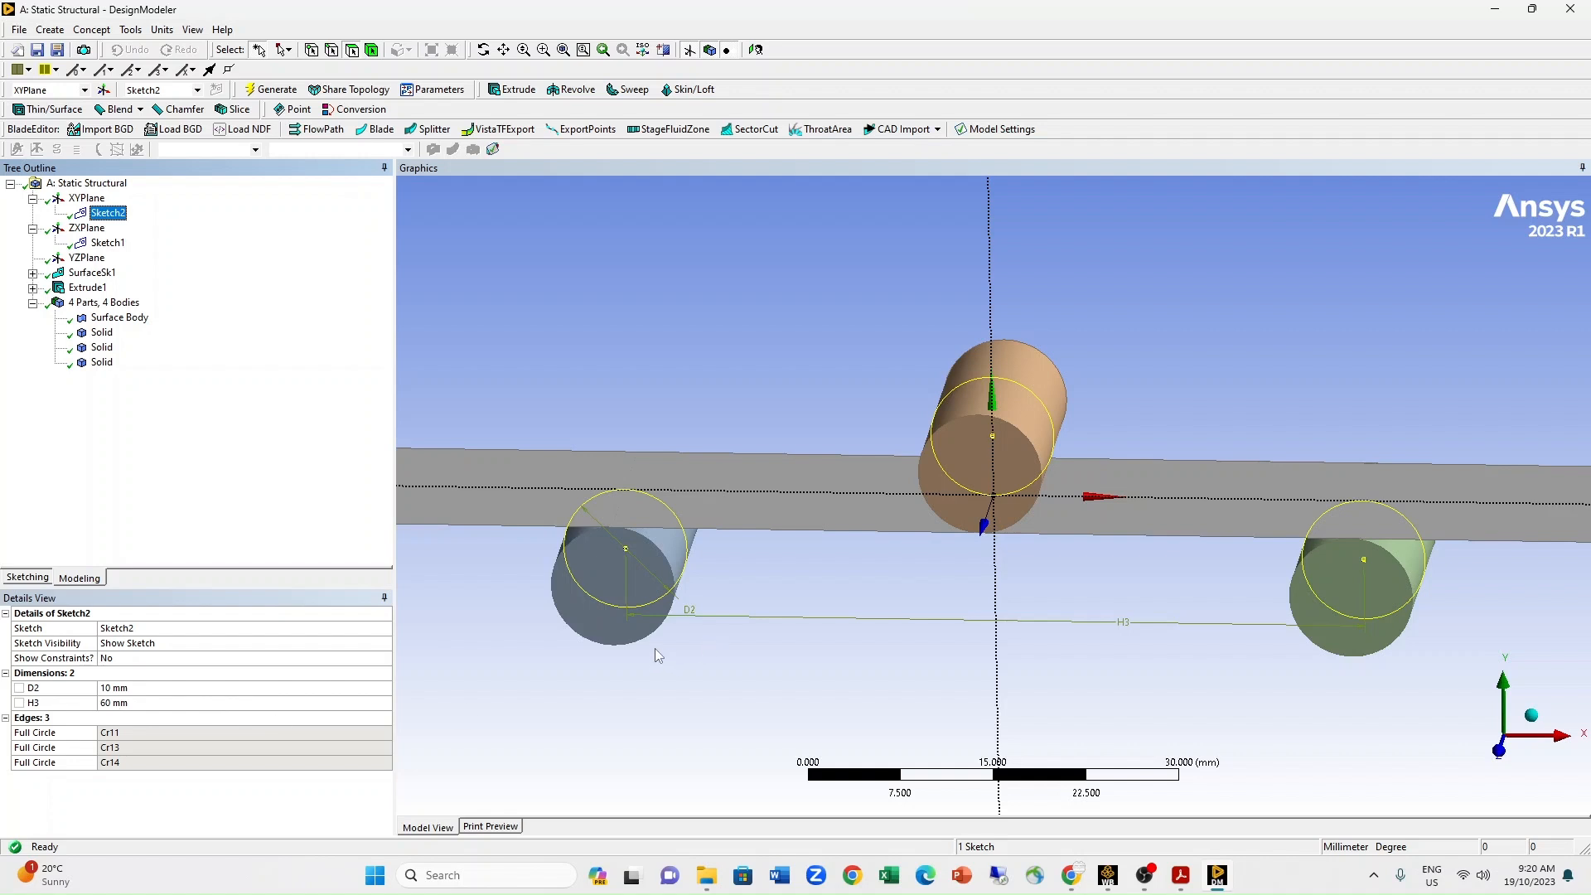
pyautogui.moveTo(719, 633)
pyautogui.mouseDown(button='middle')
pyautogui.moveTo(727, 583)
pyautogui.moveTo(720, 596)
pyautogui.moveTo(746, 585)
pyautogui.moveTo(722, 613)
pyautogui.mouseUp(button='middle')
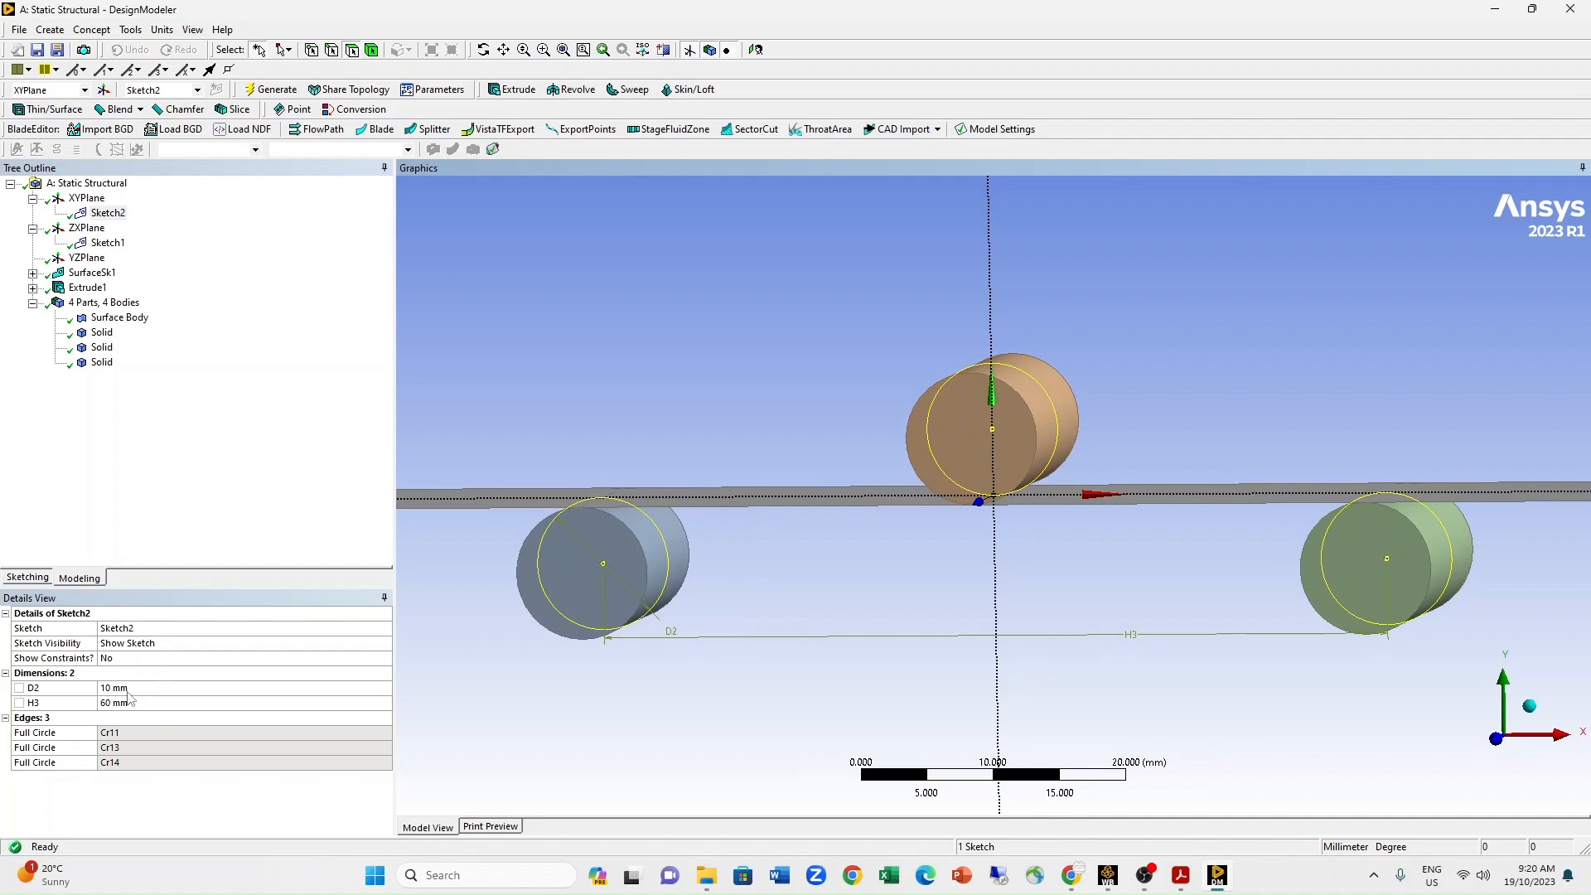
pyautogui.moveTo(1000, 566)
pyautogui.mouseDown(button='middle')
pyautogui.moveTo(1026, 558)
pyautogui.moveTo(1029, 575)
pyautogui.mouseUp(button='middle')
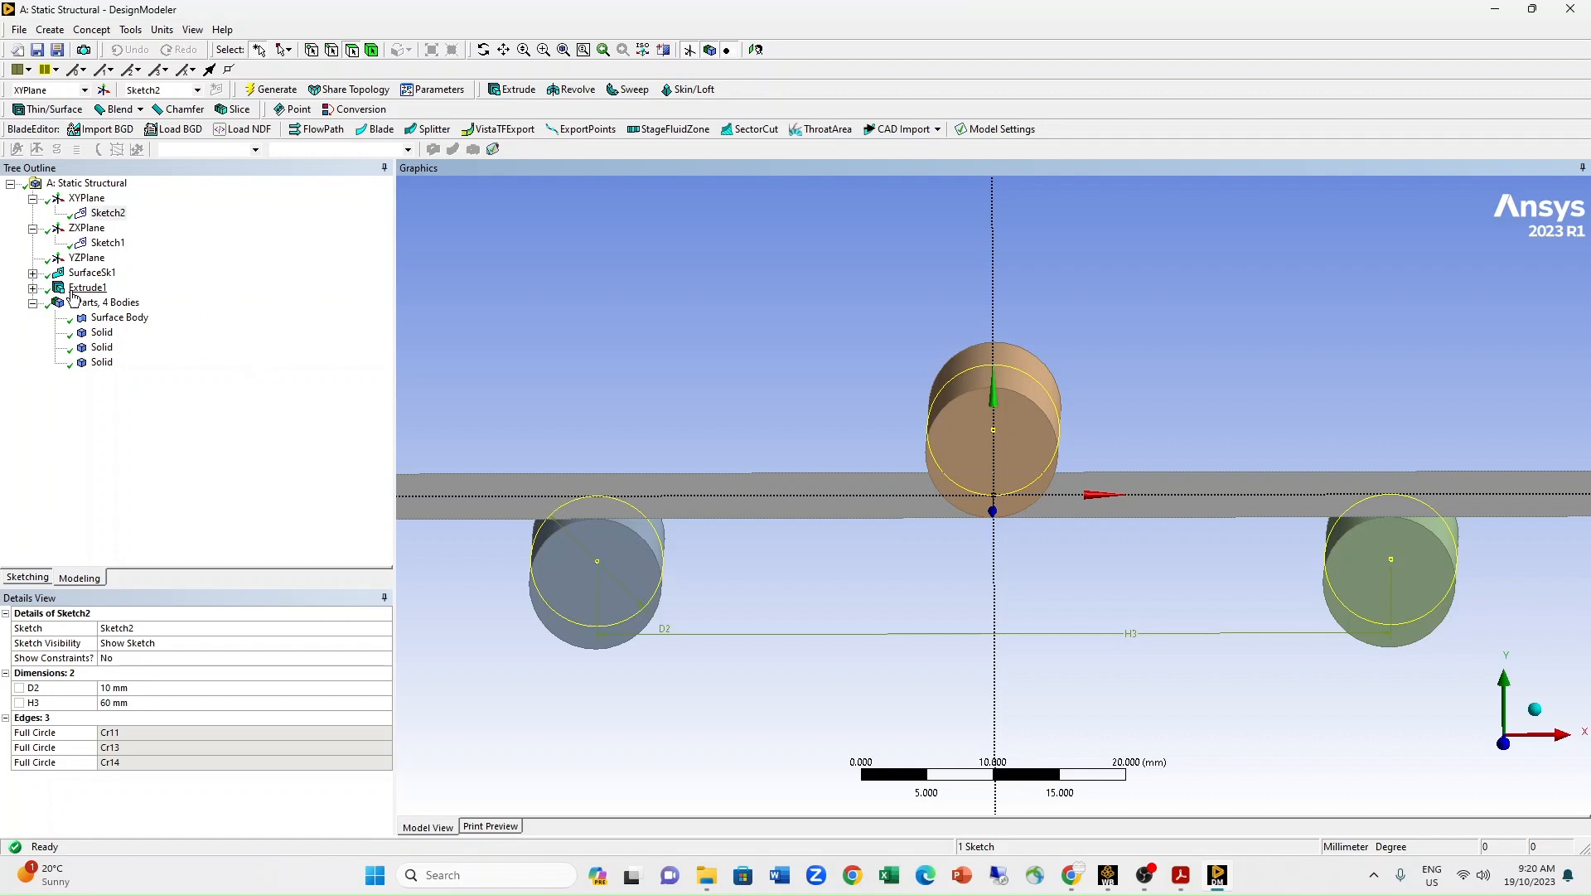
# Review the sketches behind SurfaceSk1 and Extrude1, inspect the surface body and three solids, and close DesignModeler.
pyautogui.click(32, 272)
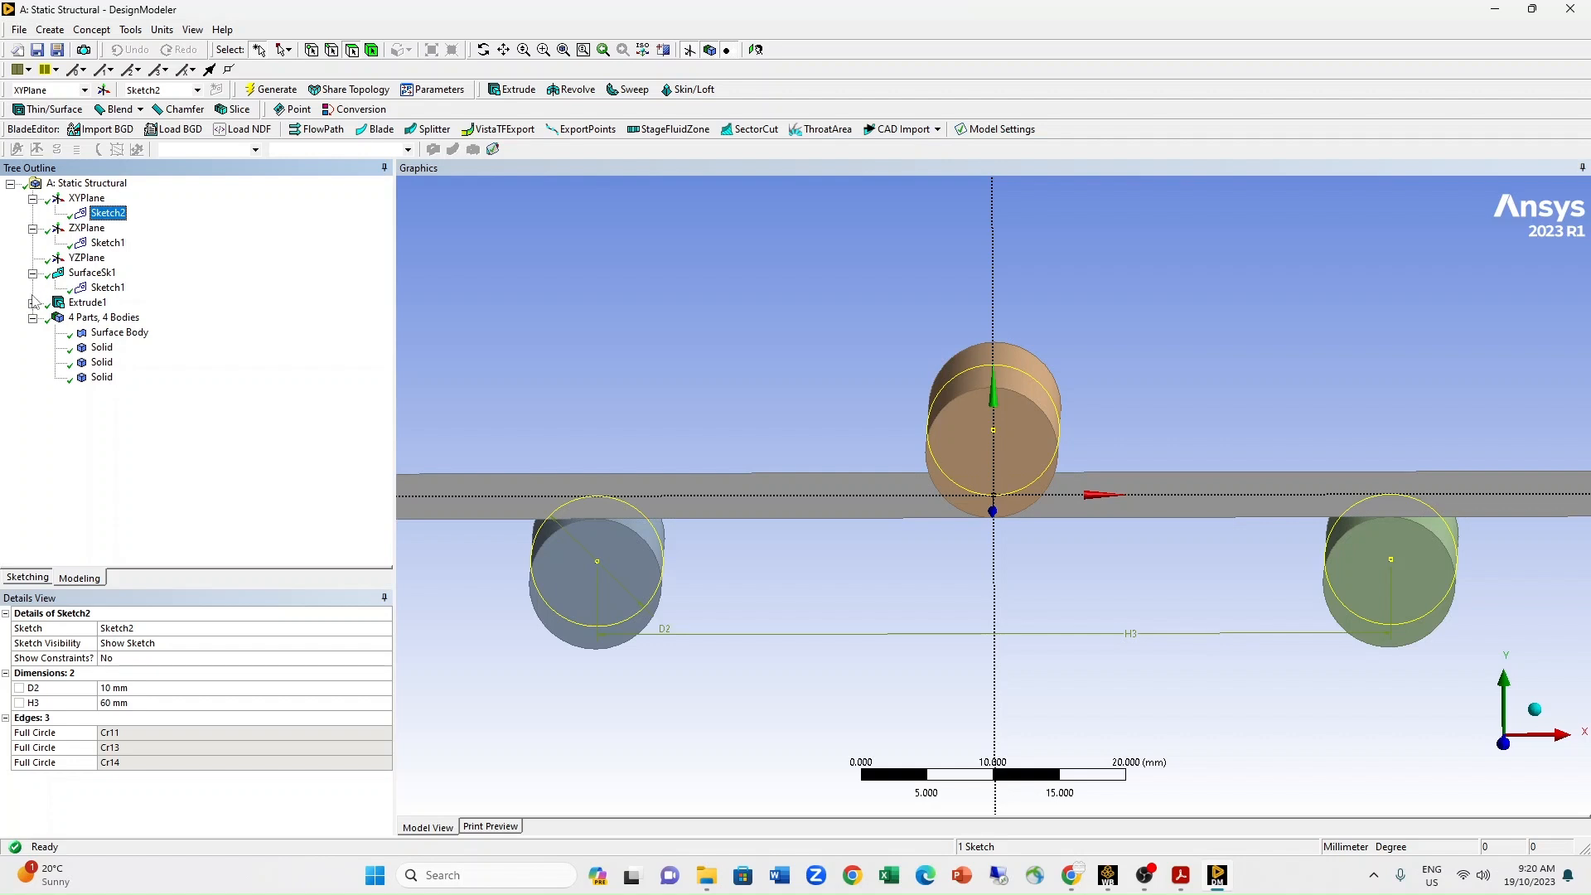
pyautogui.click(32, 302)
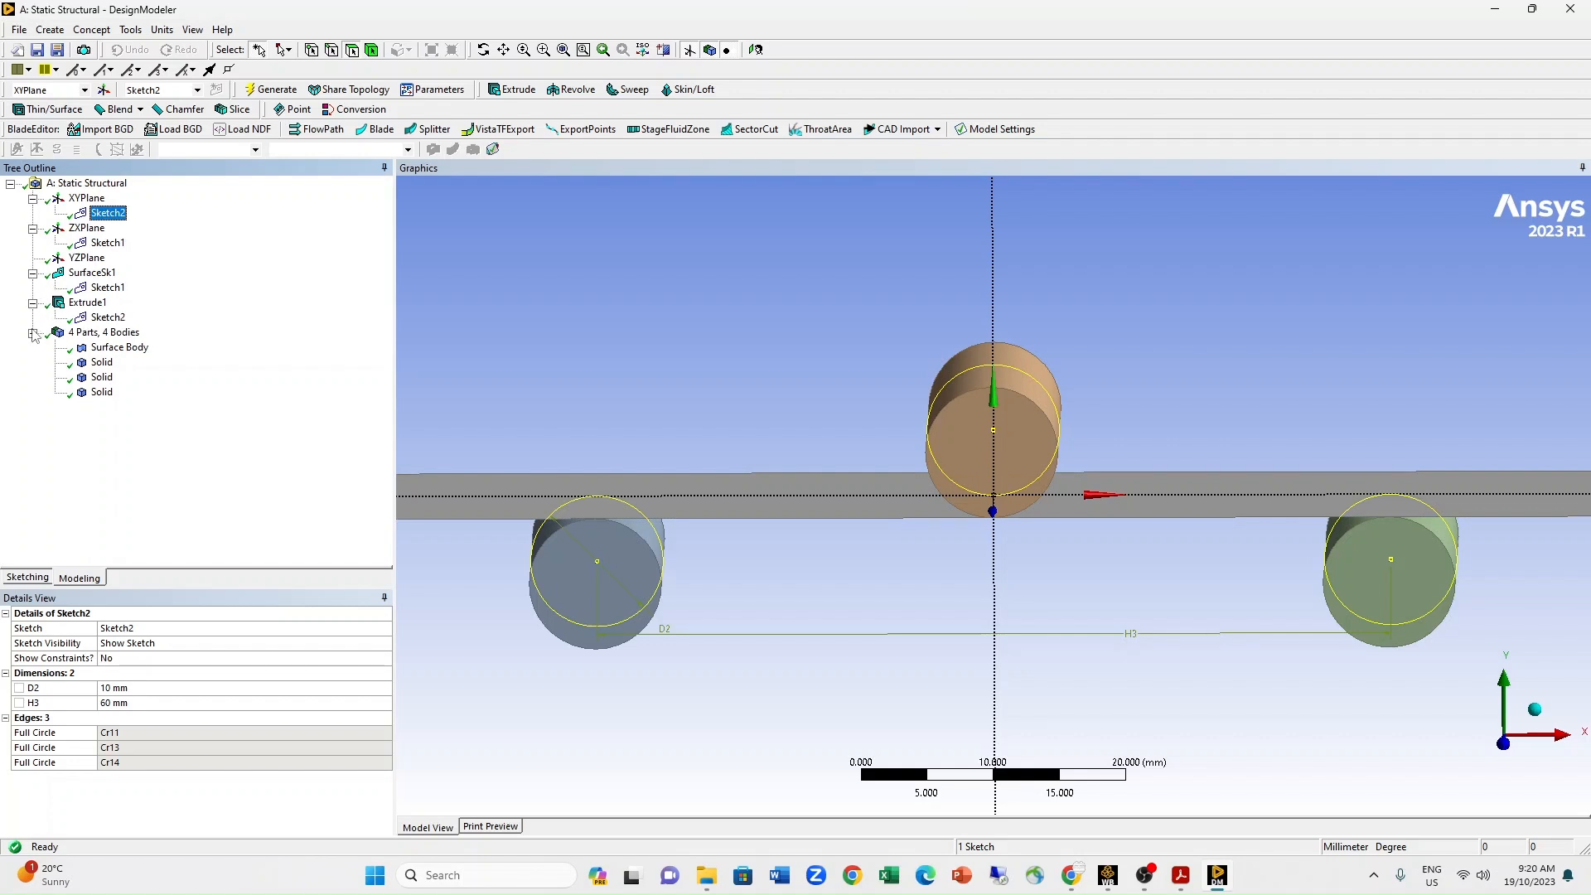
pyautogui.click(121, 347)
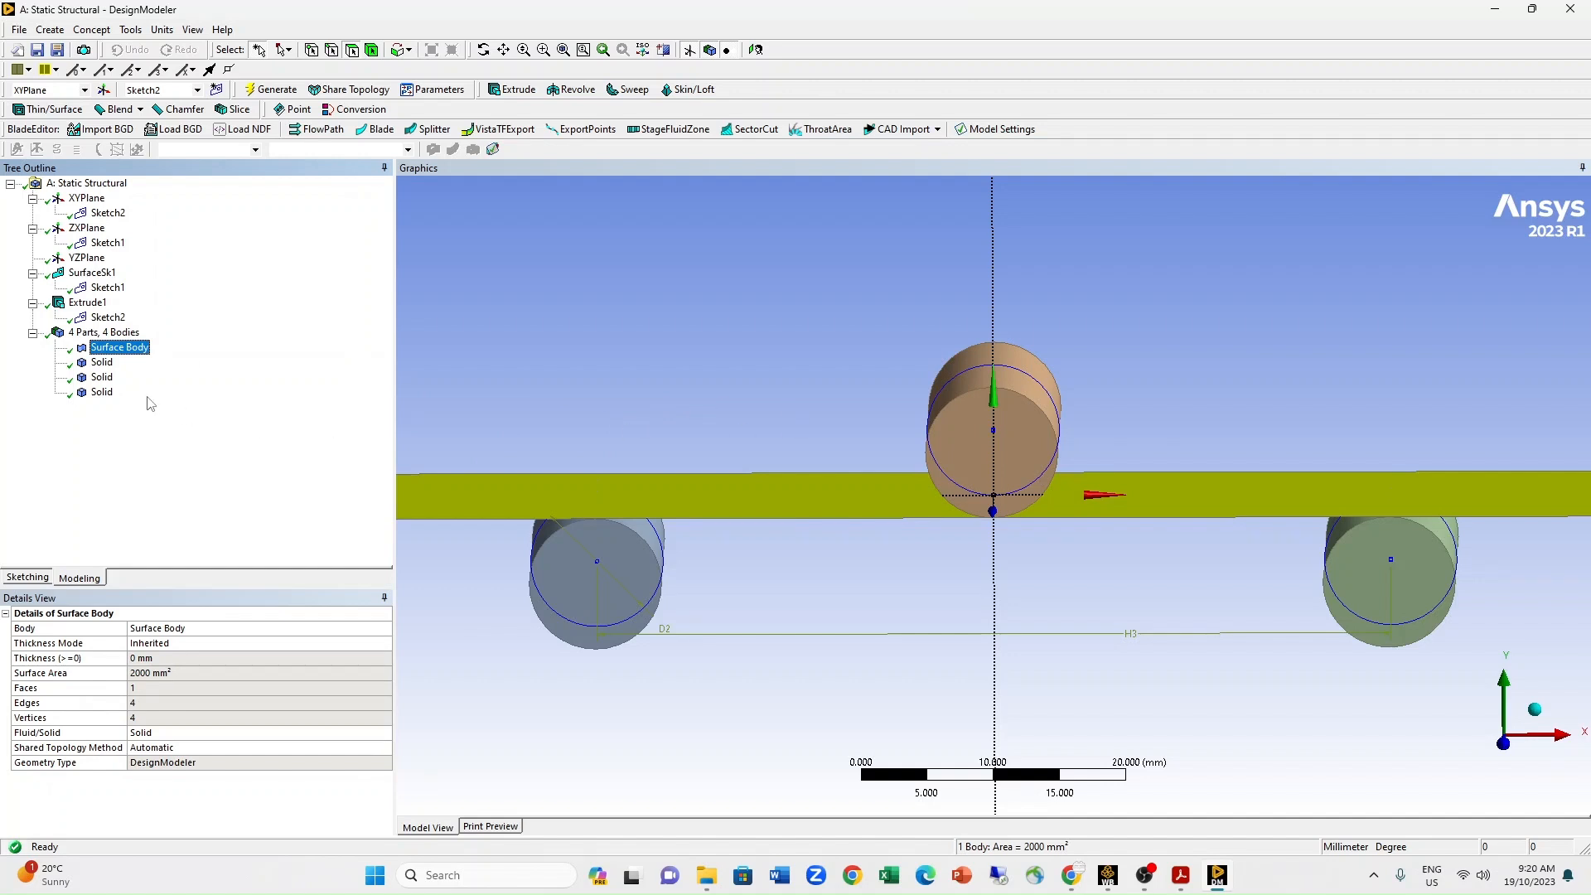
pyautogui.click(102, 362)
pyautogui.click(101, 378)
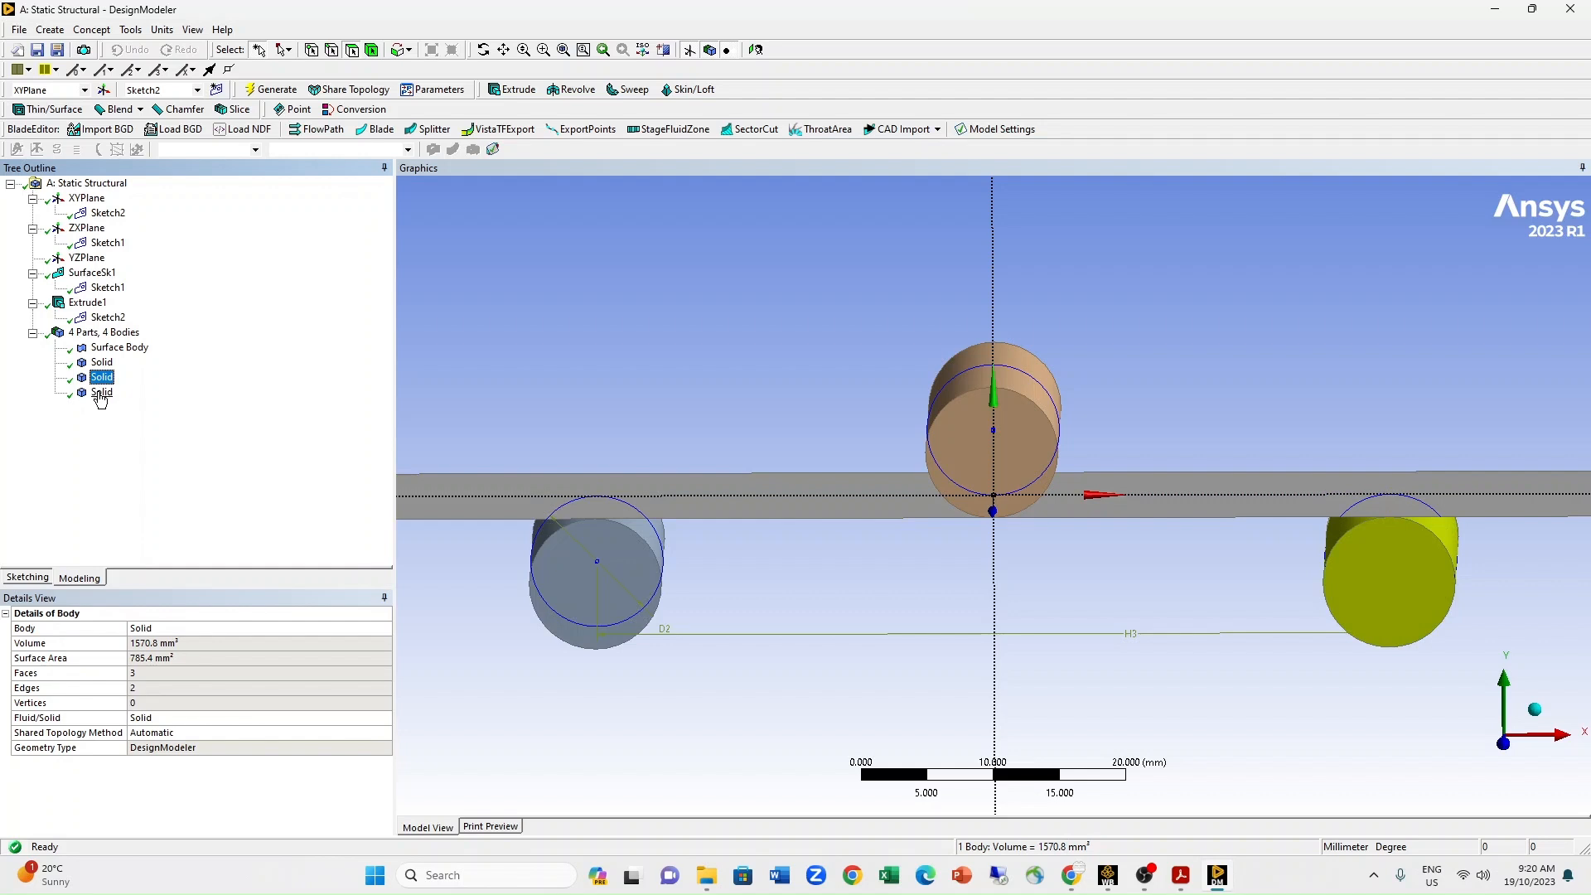
pyautogui.click(100, 394)
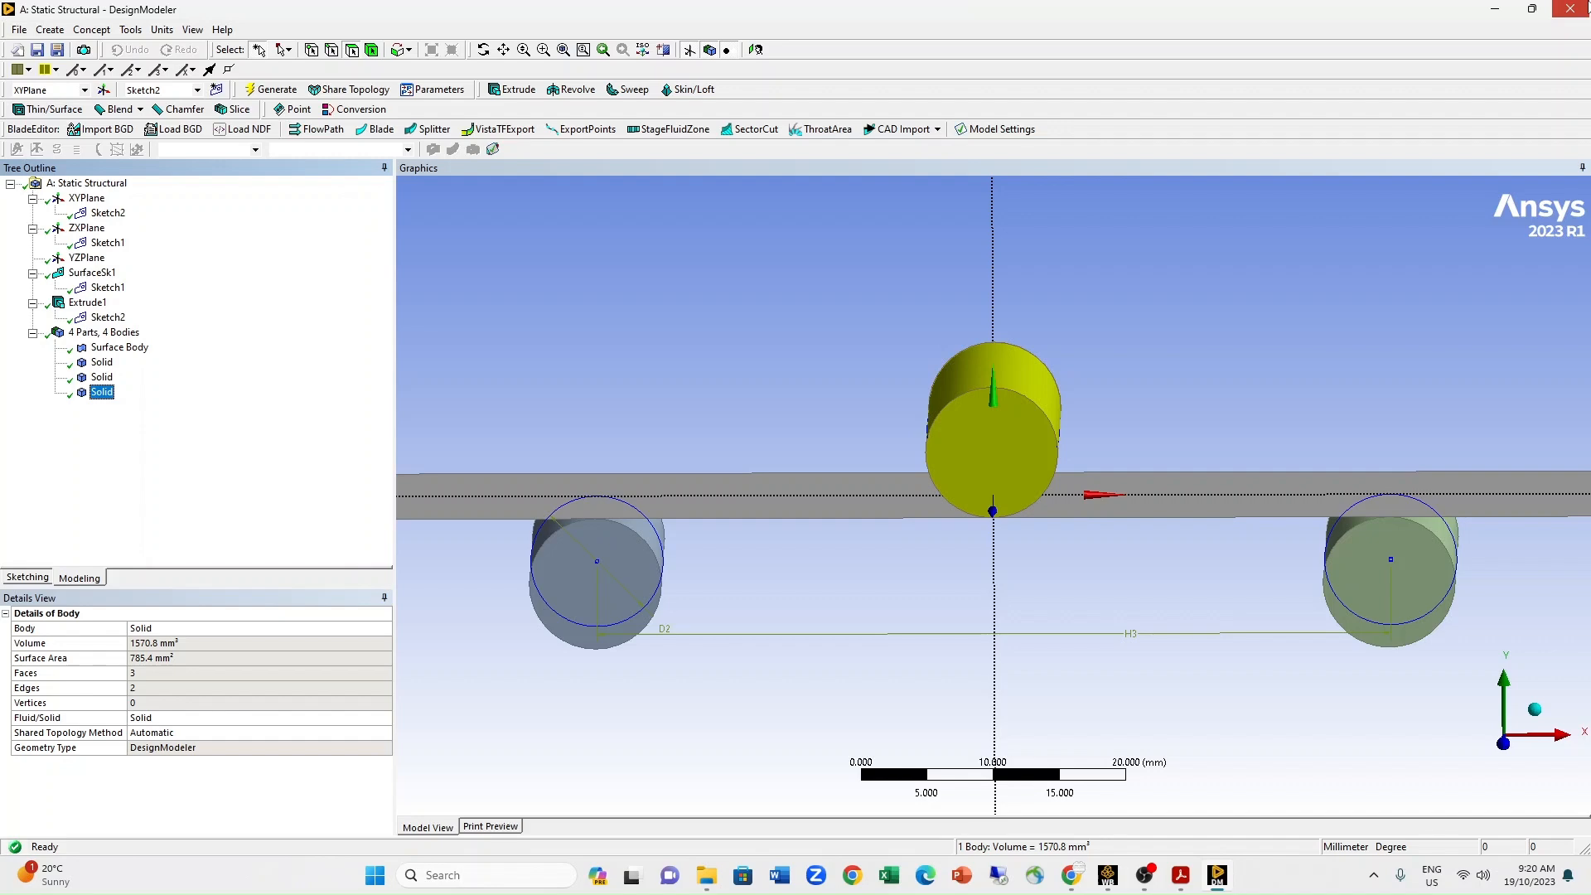
pyautogui.click(1570, 8)
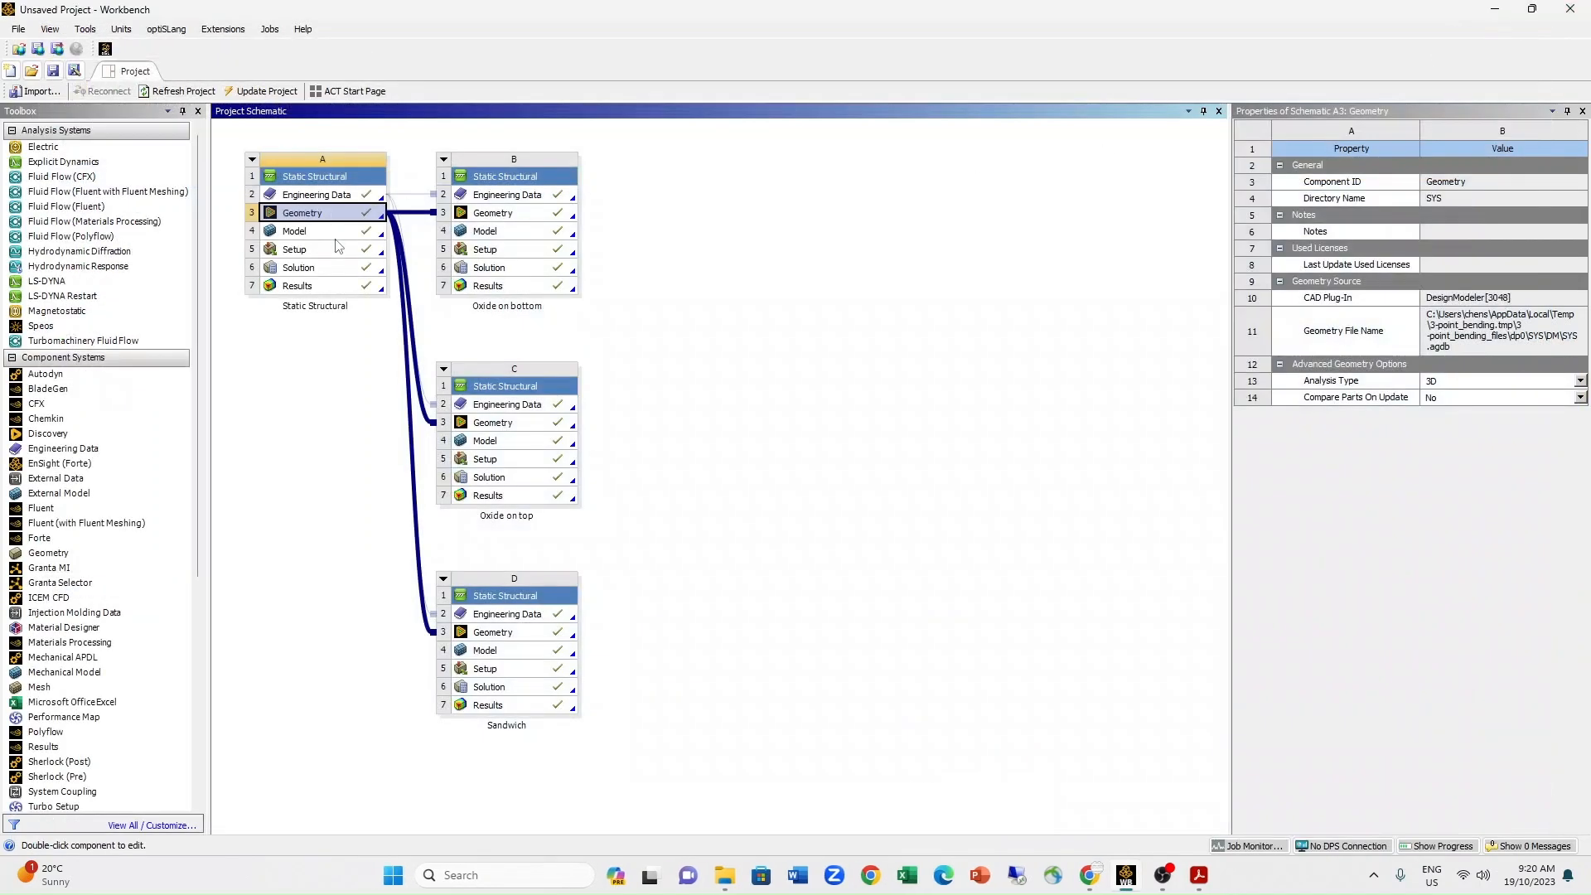
# Open the first Static Structural system in Mechanical, expand its geometry, and inspect the surface body's thickness and the first solid.
pyautogui.doubleClick(339, 238)
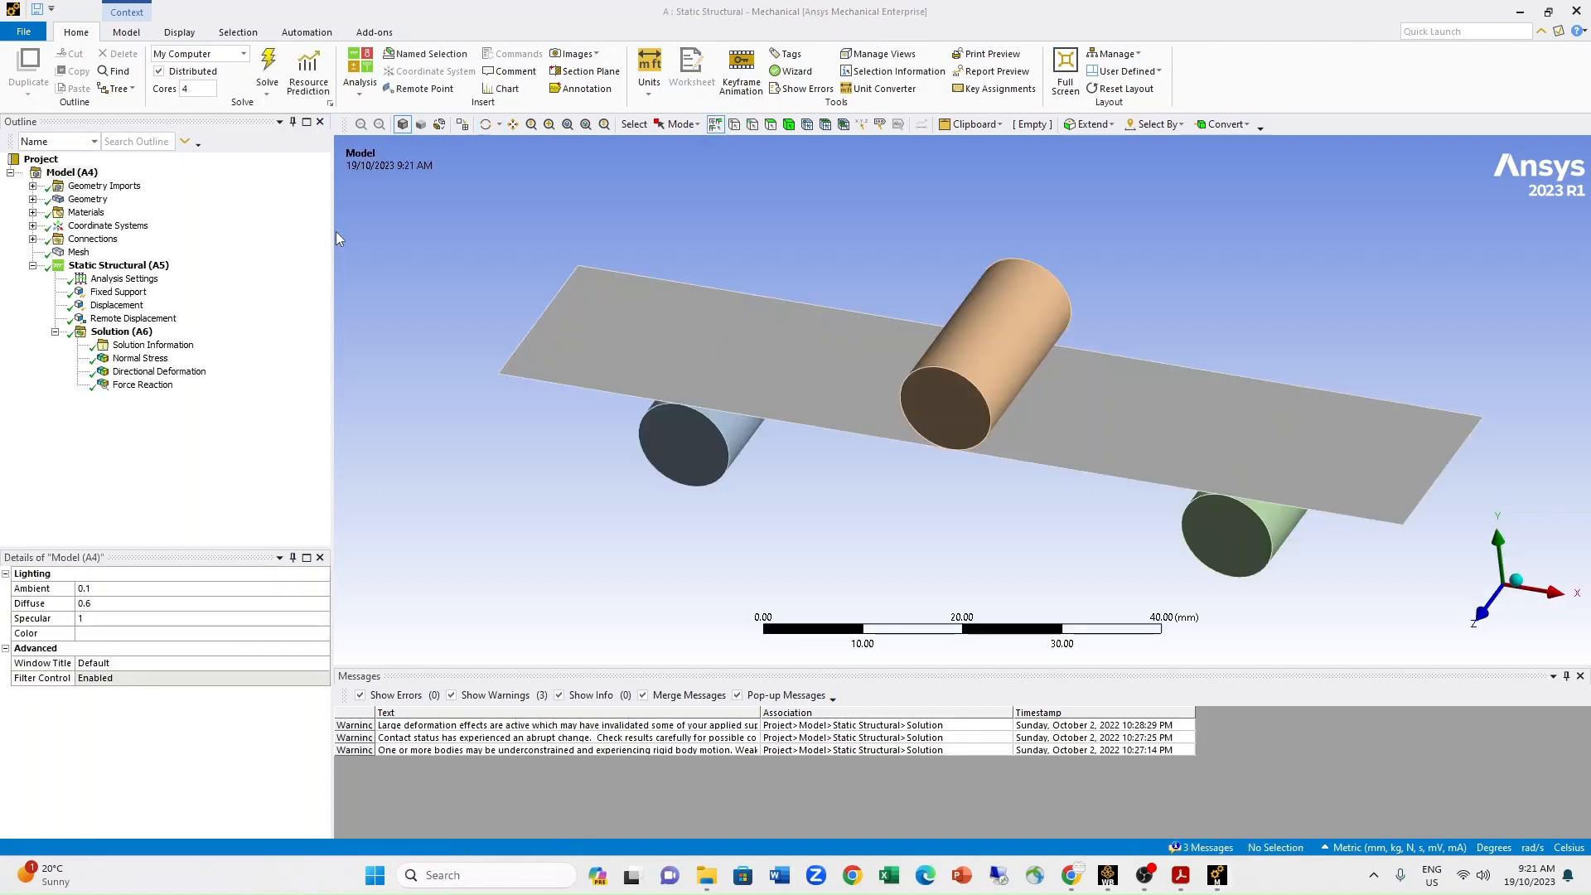
pyautogui.click(33, 200)
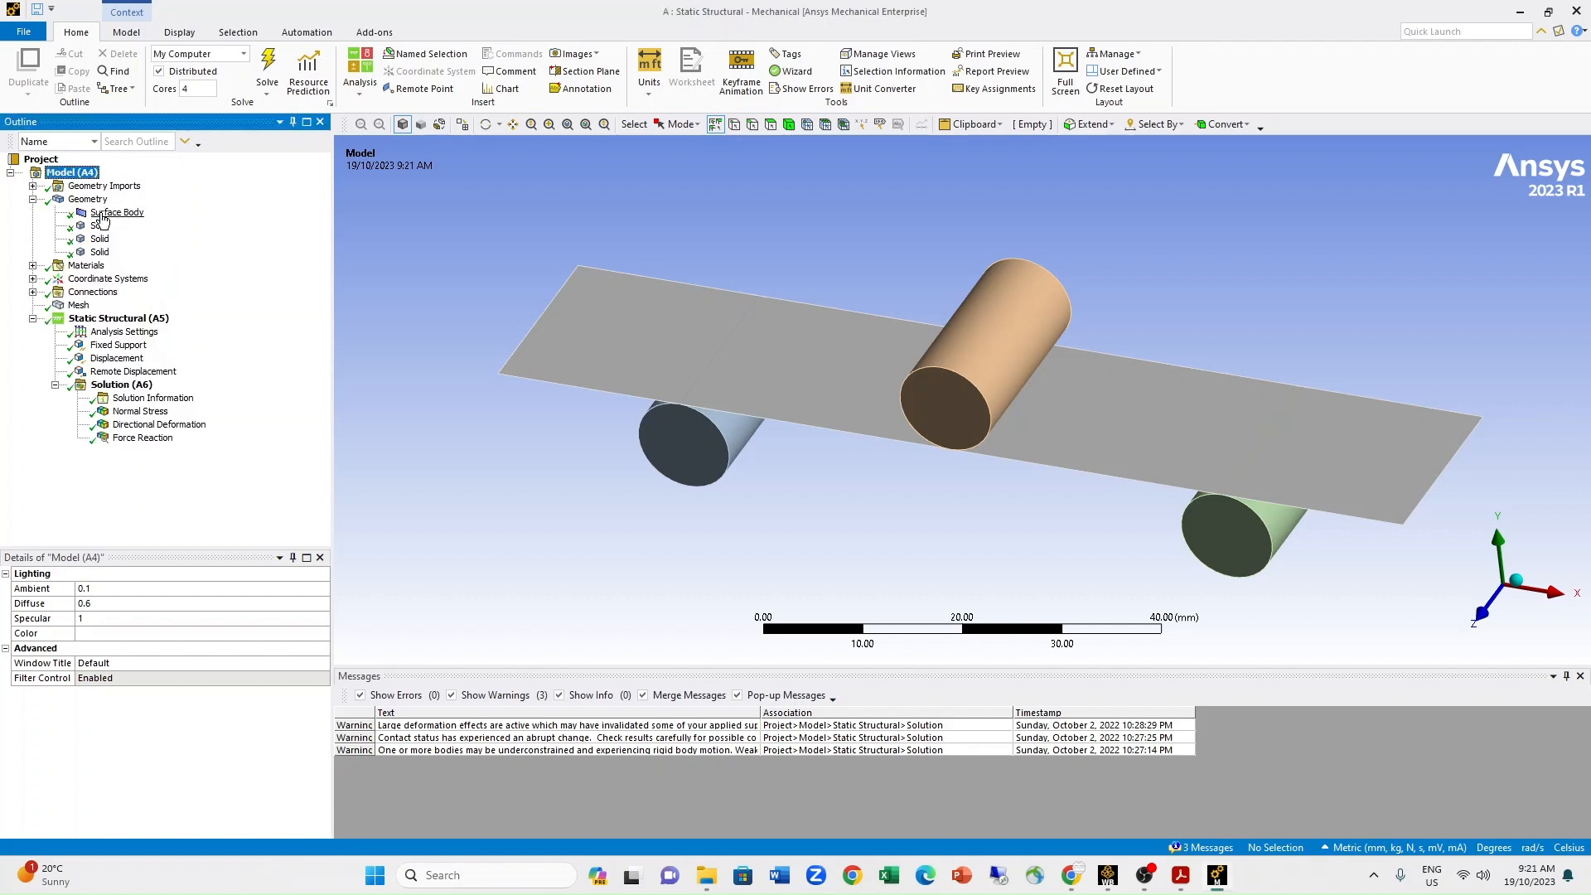
pyautogui.click(103, 214)
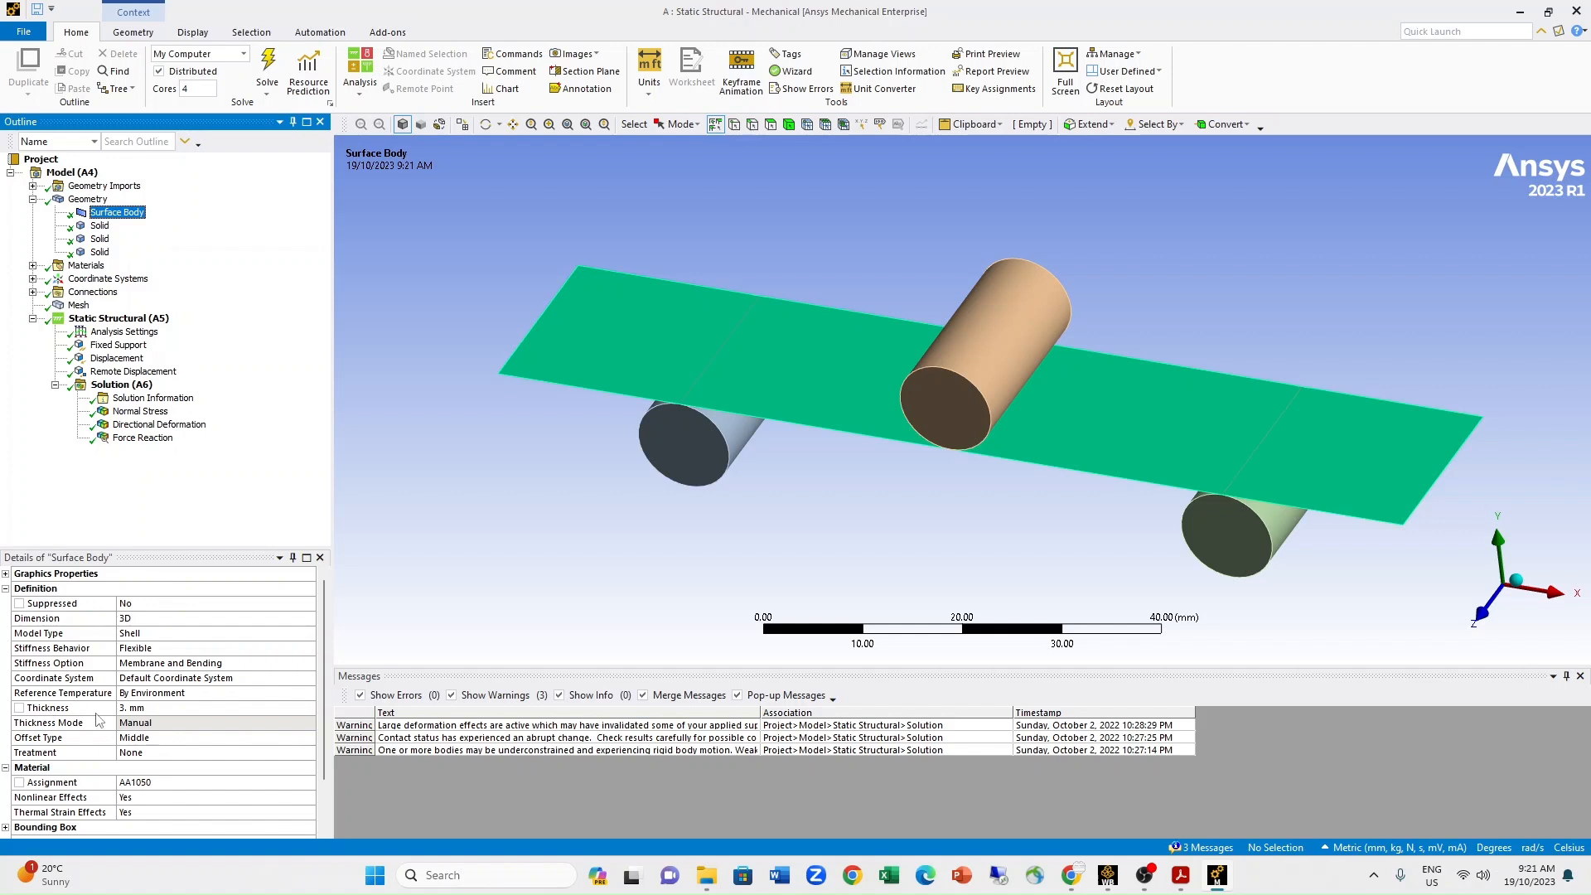
pyautogui.click(156, 707)
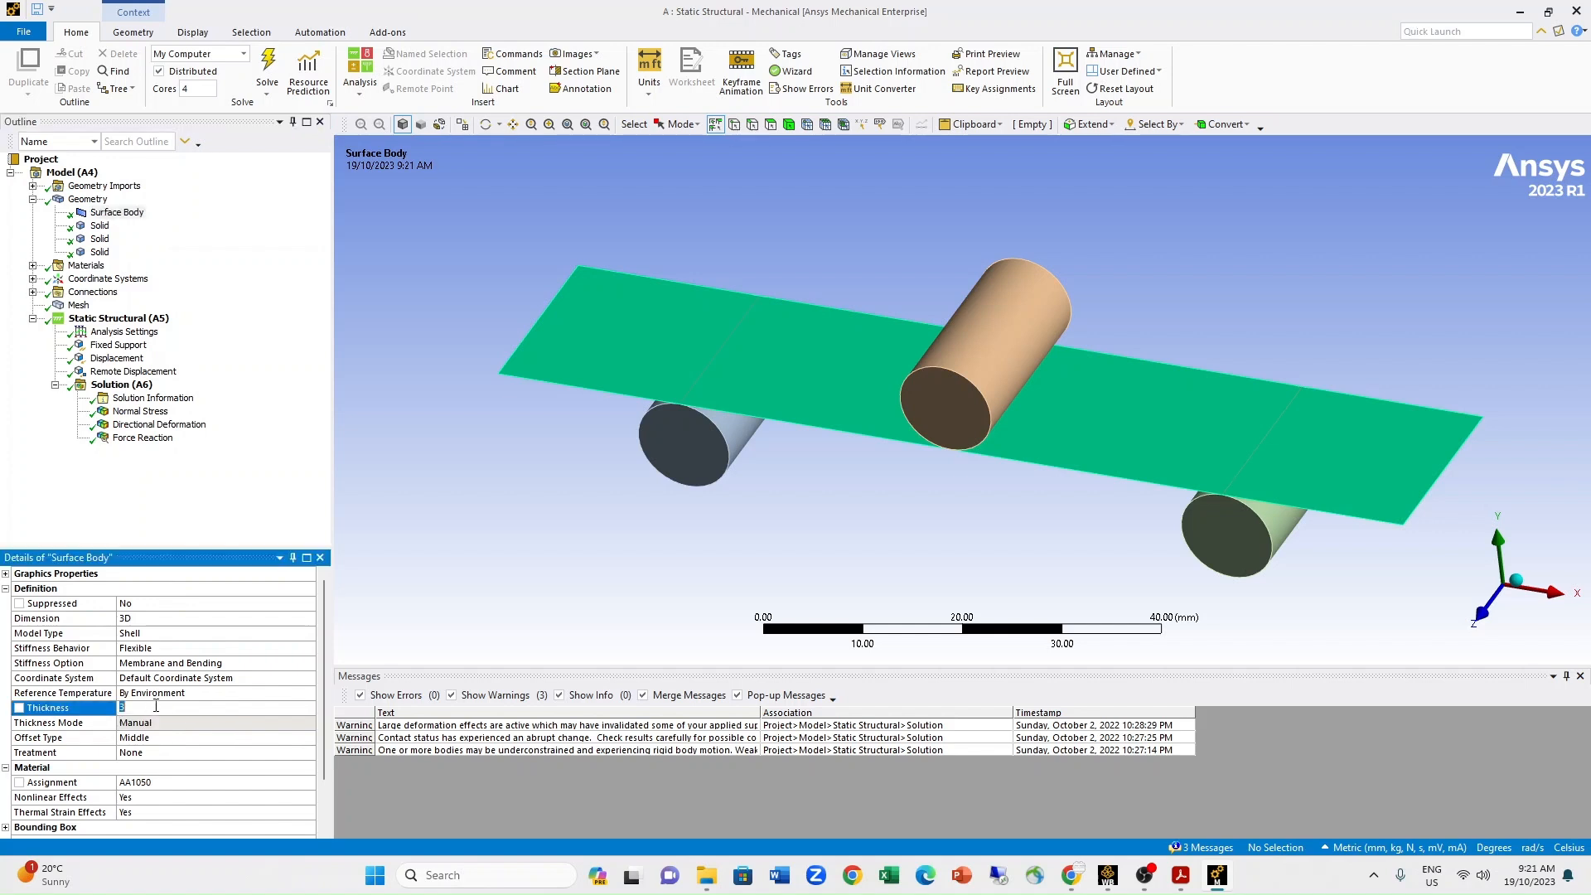
pyautogui.click(120, 213)
pyautogui.click(106, 226)
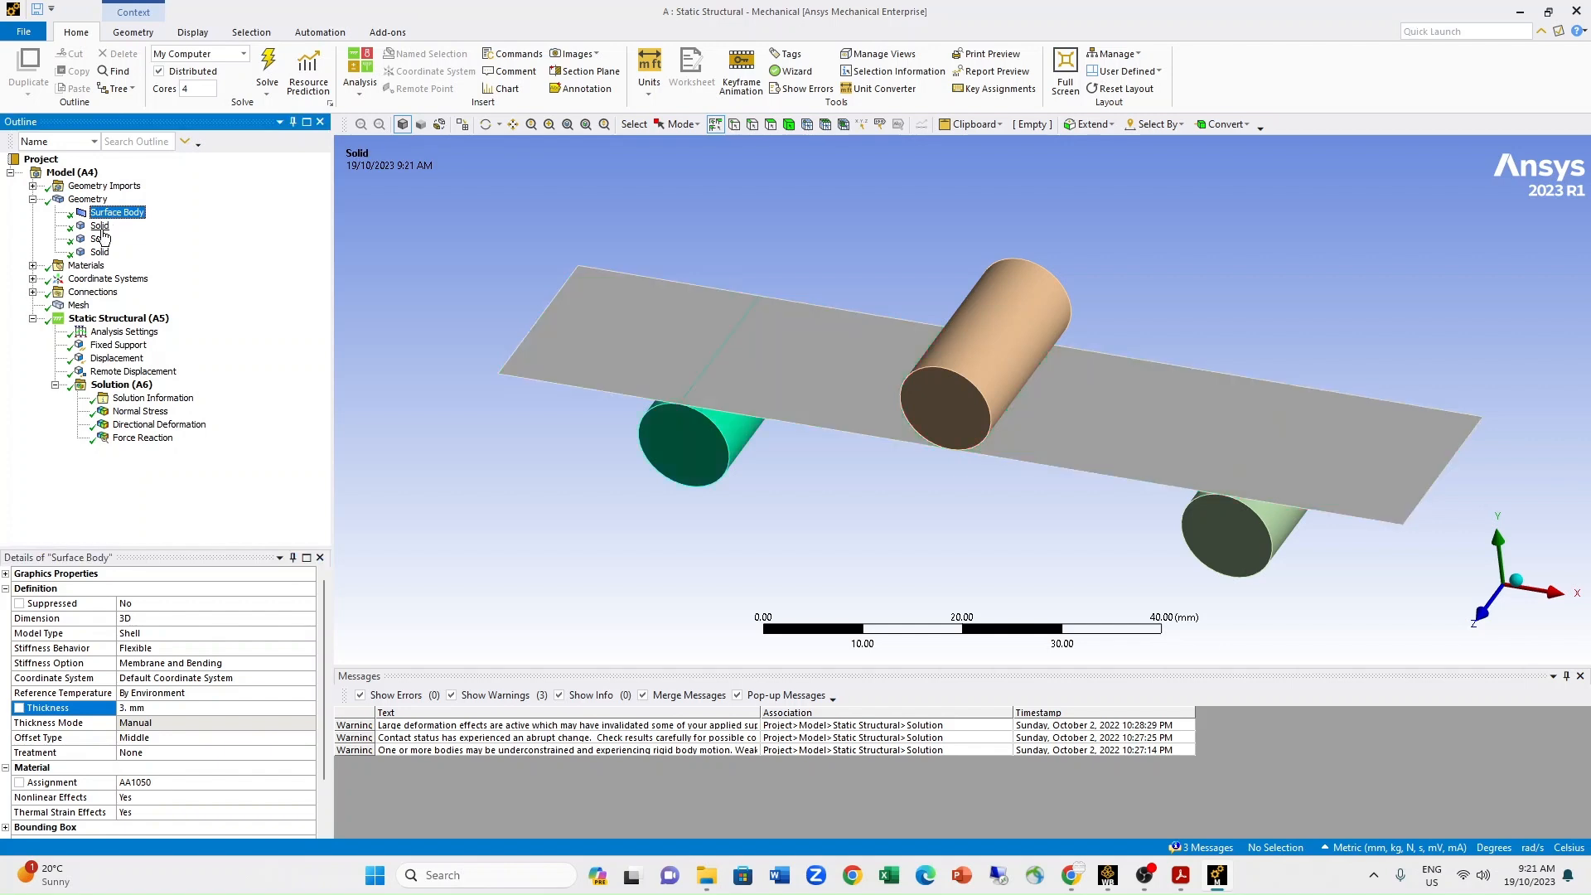
pyautogui.click(120, 213)
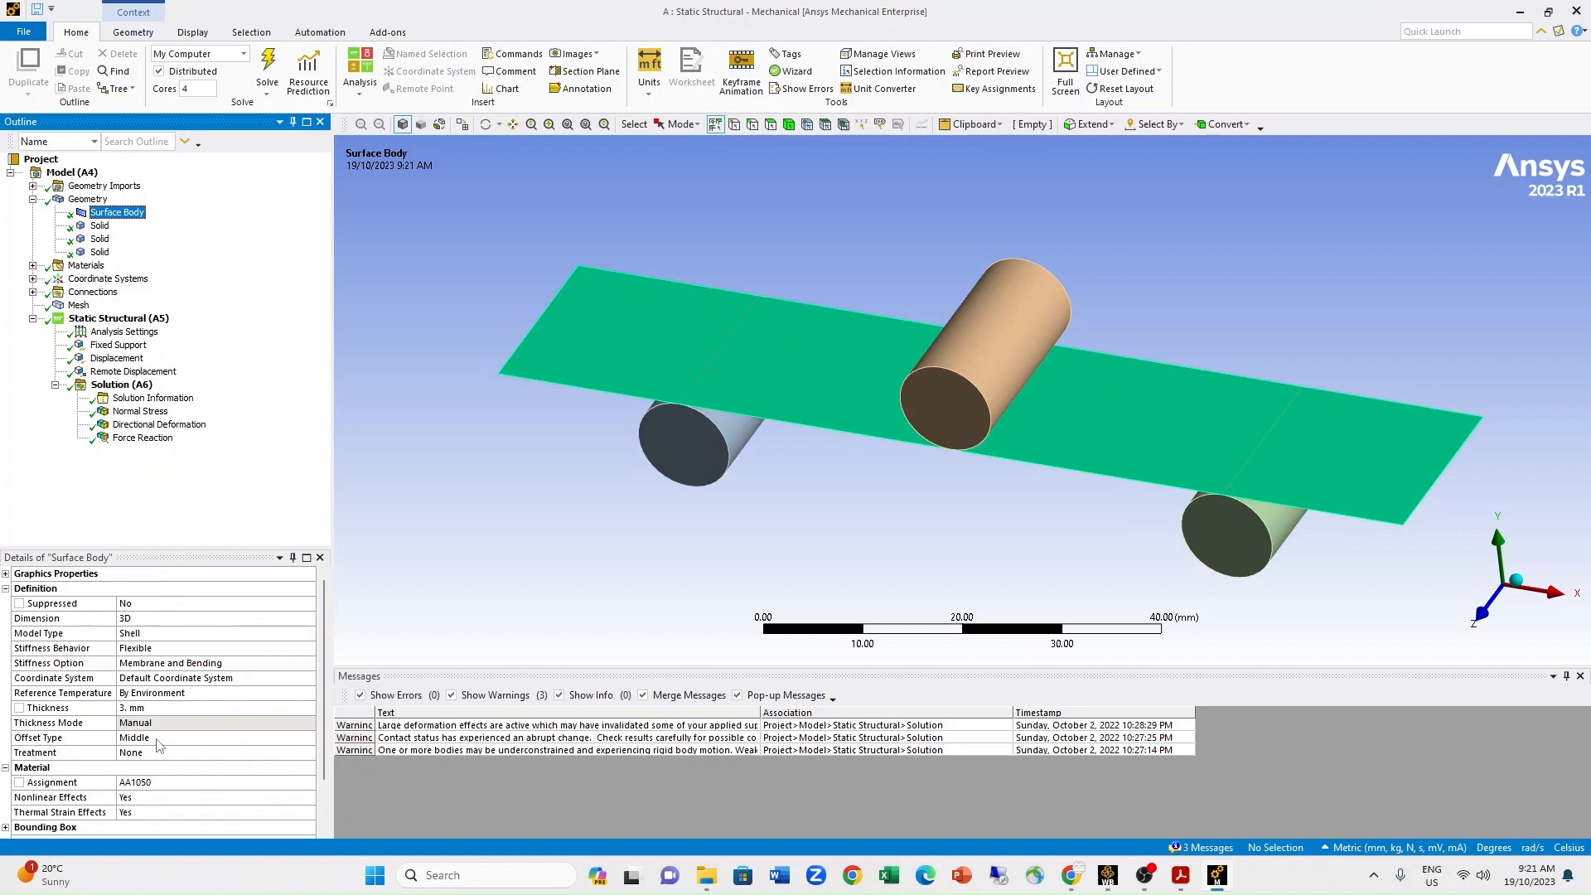
# Review the surface body's material assignment and the available engineering data materials, keeping the current assignment.
pyautogui.scroll(-2, 238, 743)
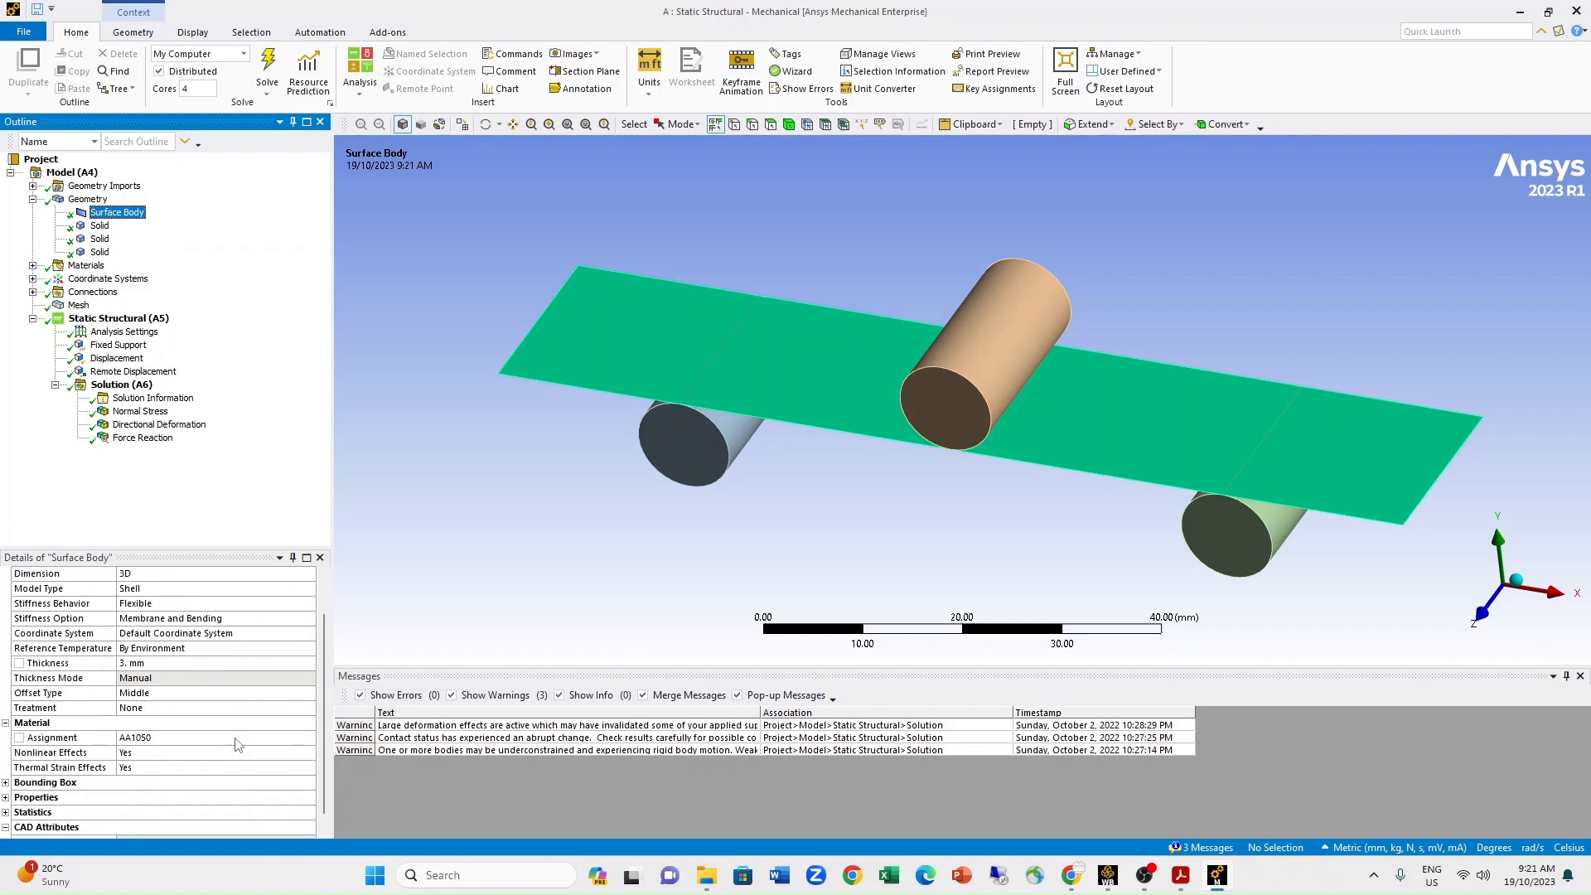
pyautogui.click(136, 726)
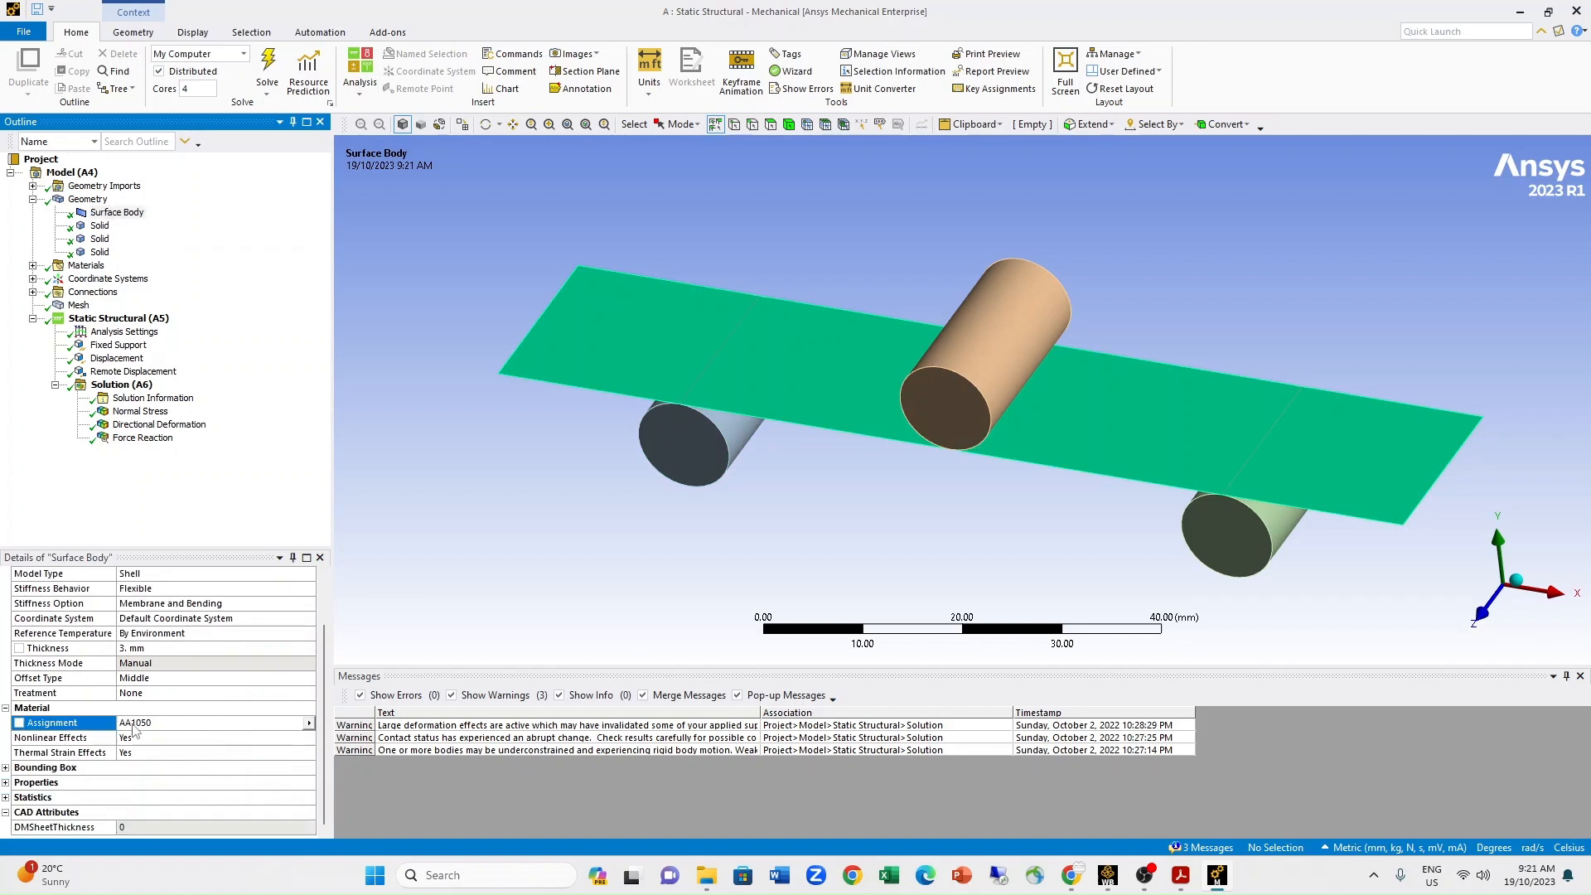
pyautogui.click(308, 724)
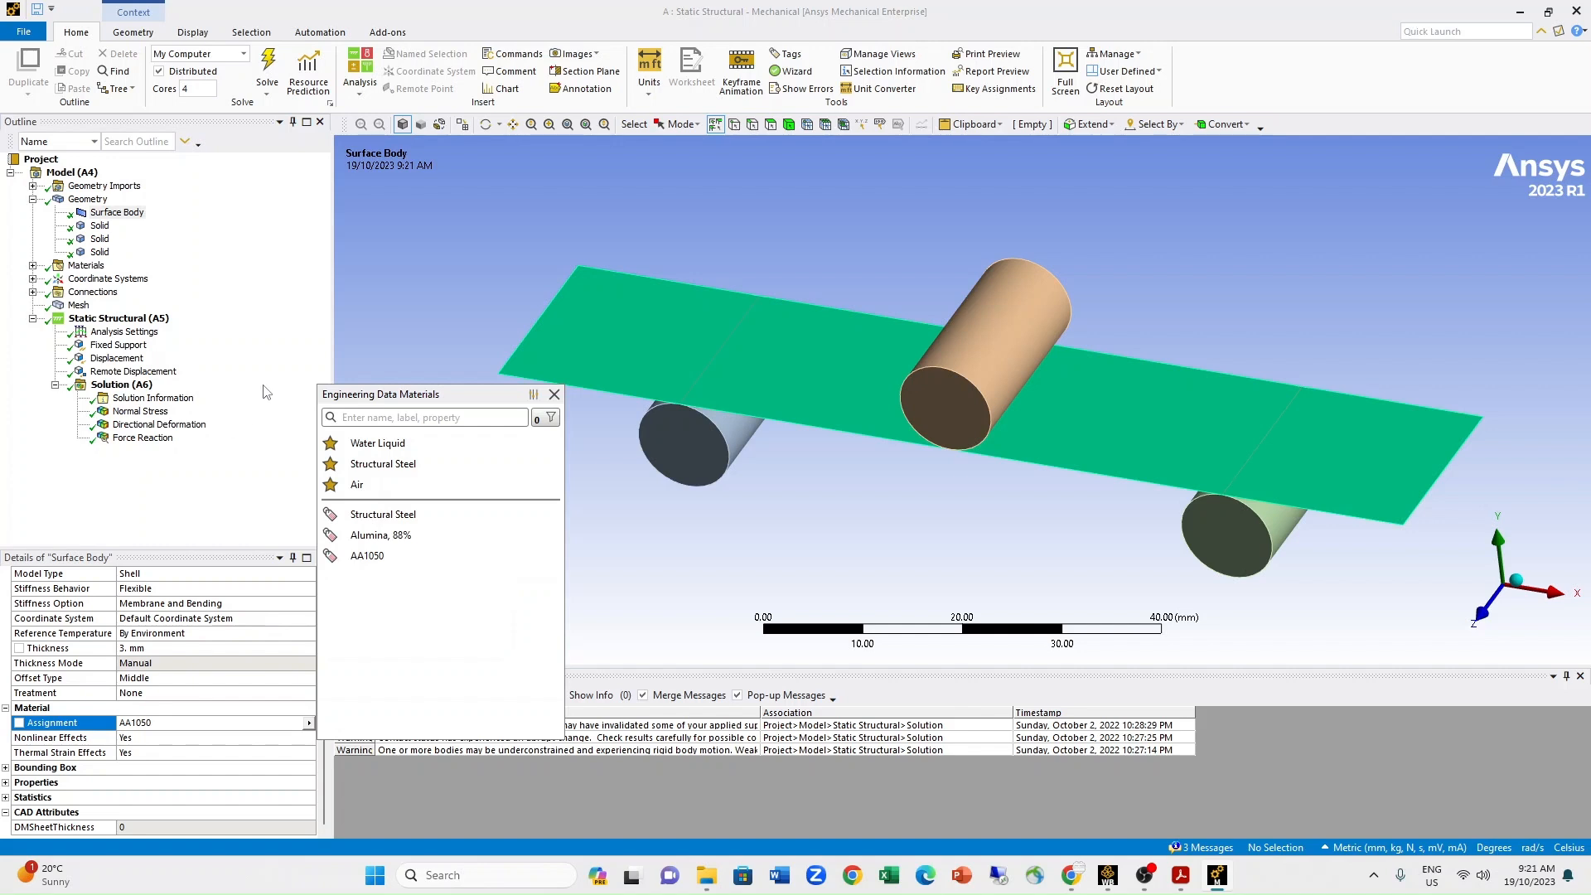
pyautogui.click(554, 394)
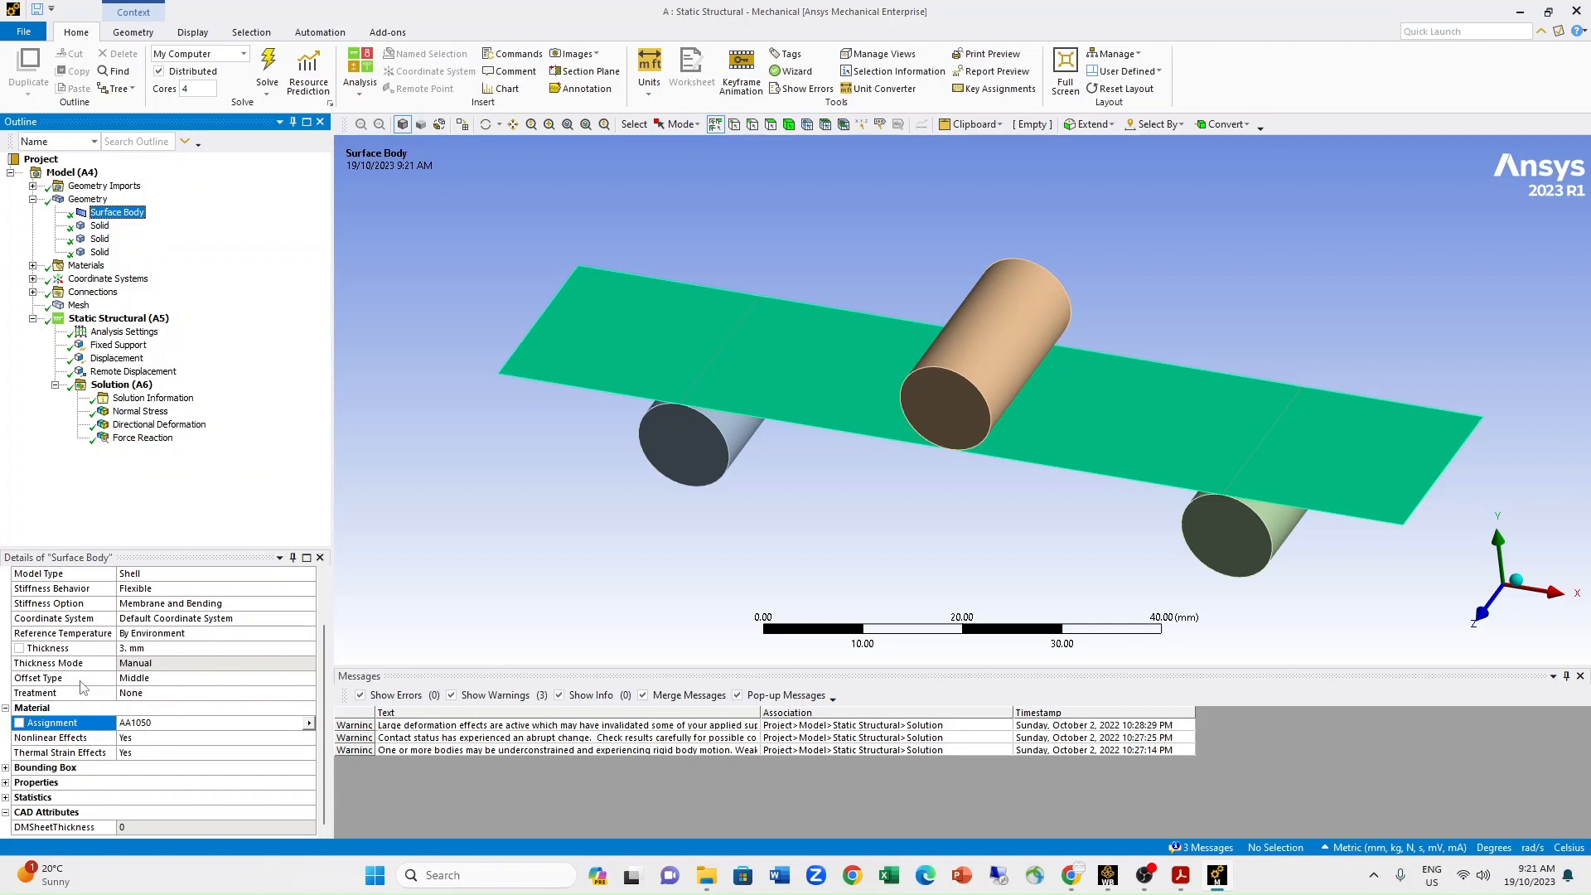
# Check the surface body's offset type and examine the beam and rollers along the Z axis and slightly tilted.
pyautogui.click(166, 677)
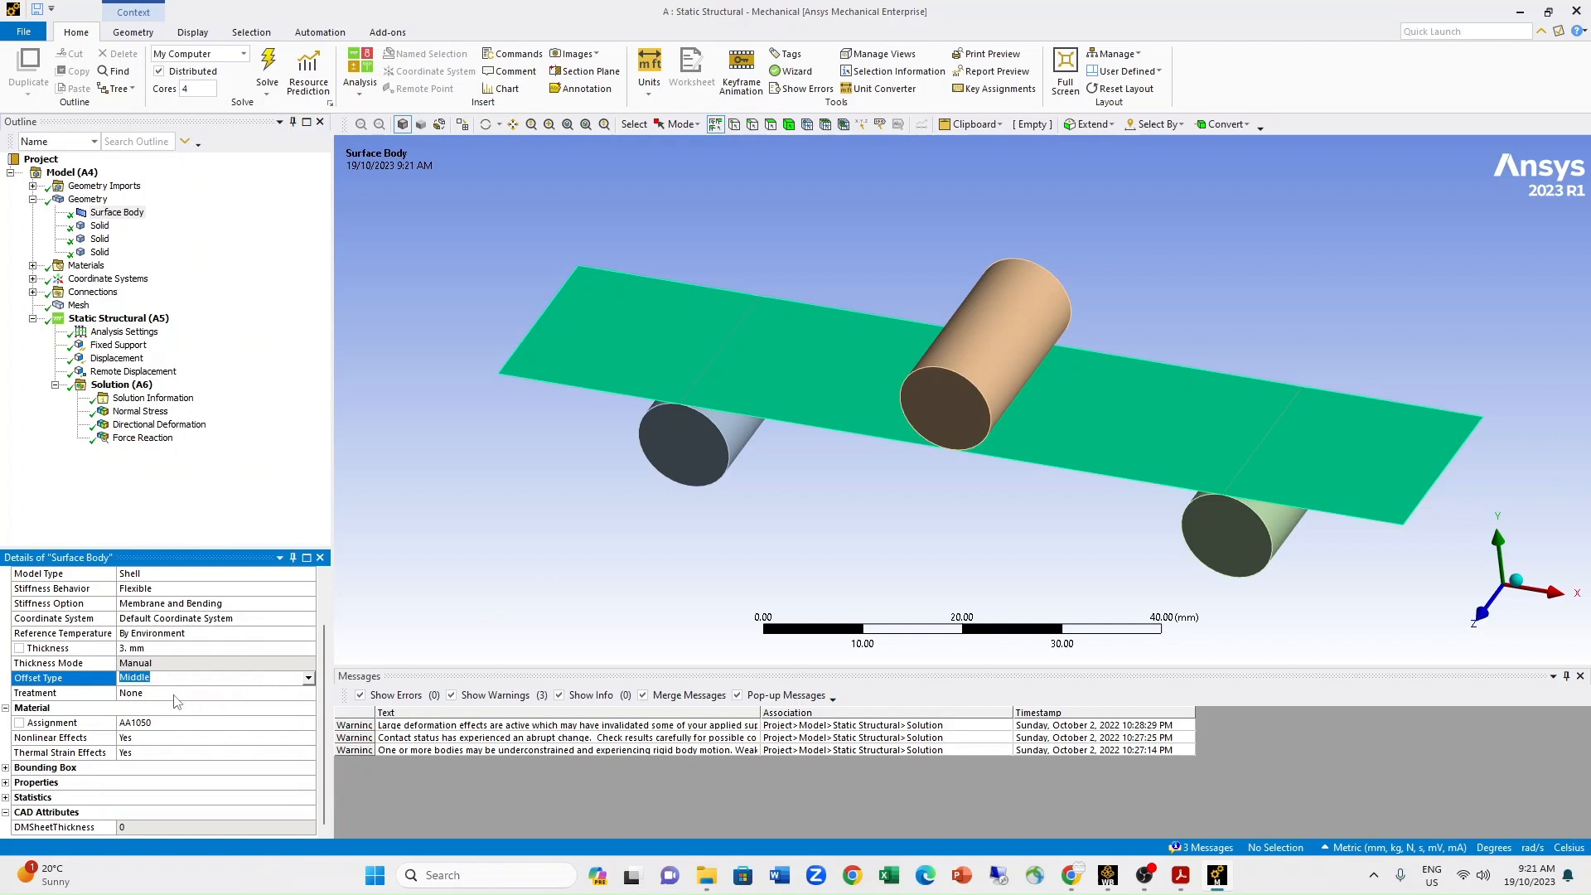
pyautogui.click(1481, 613)
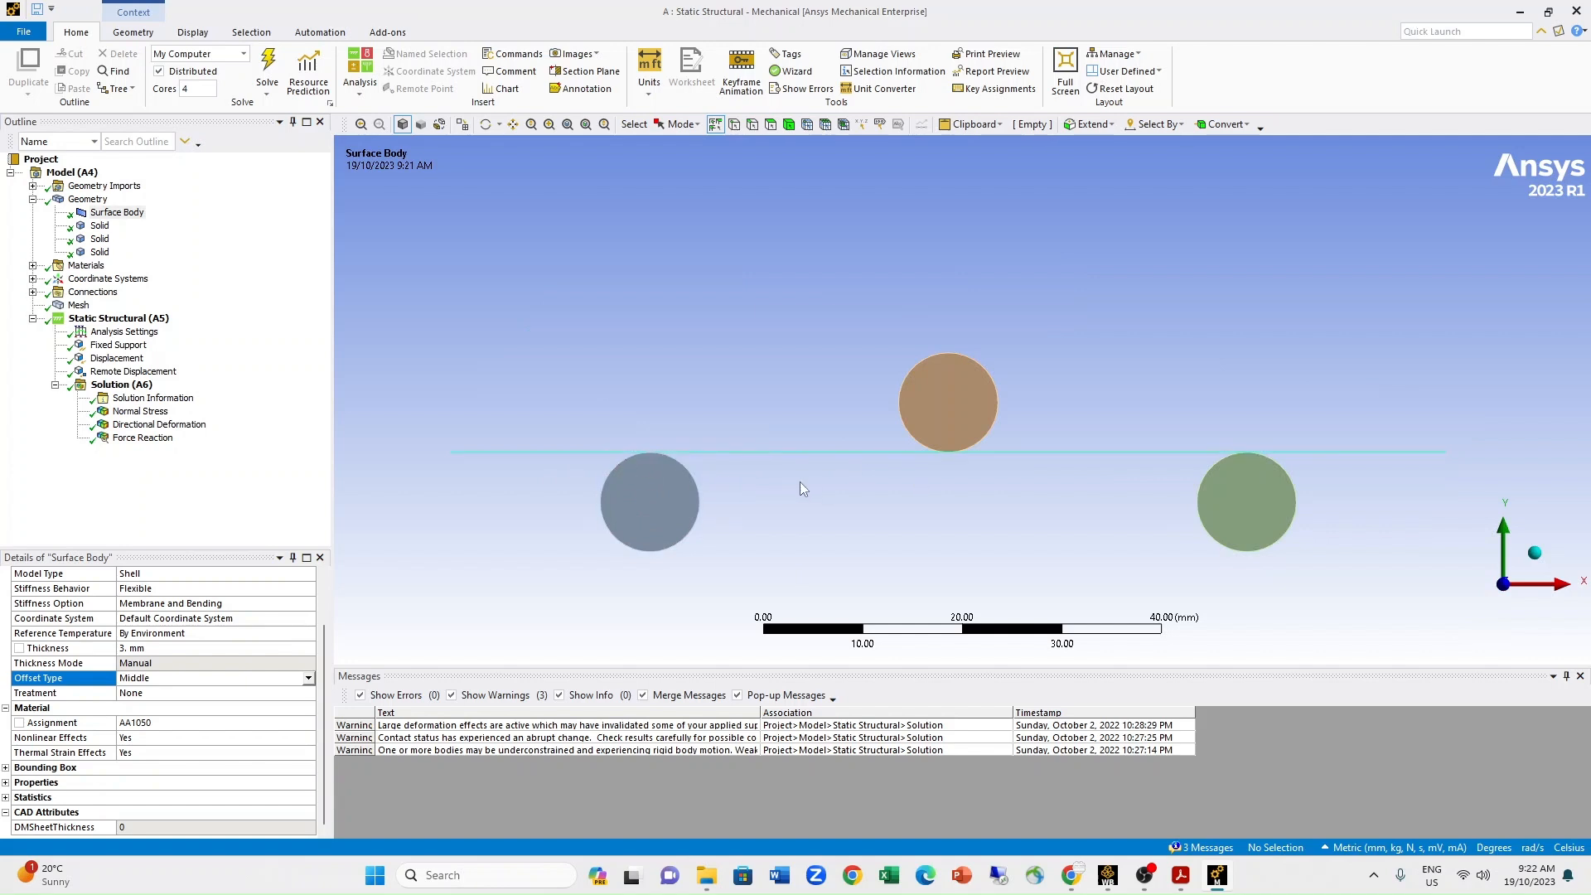
pyautogui.moveTo(836, 478); pyautogui.dragTo(848, 493, button='middle')
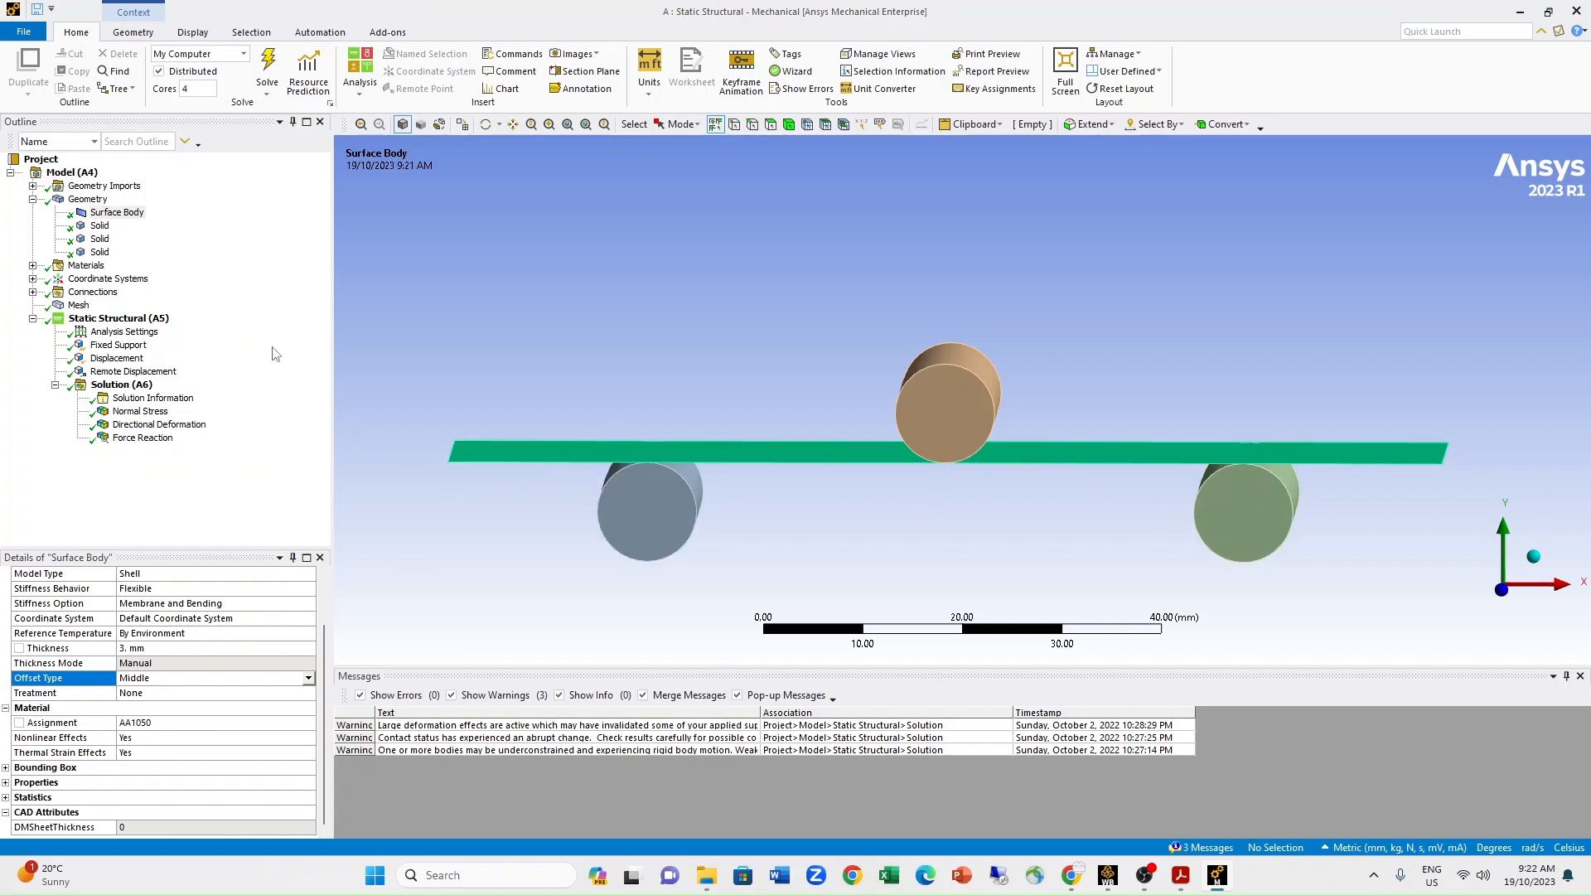
# Display the mesh and examine the beam's shell thickness against the rollers, face-on along Z and slightly tilted.
pyautogui.click(76, 305)
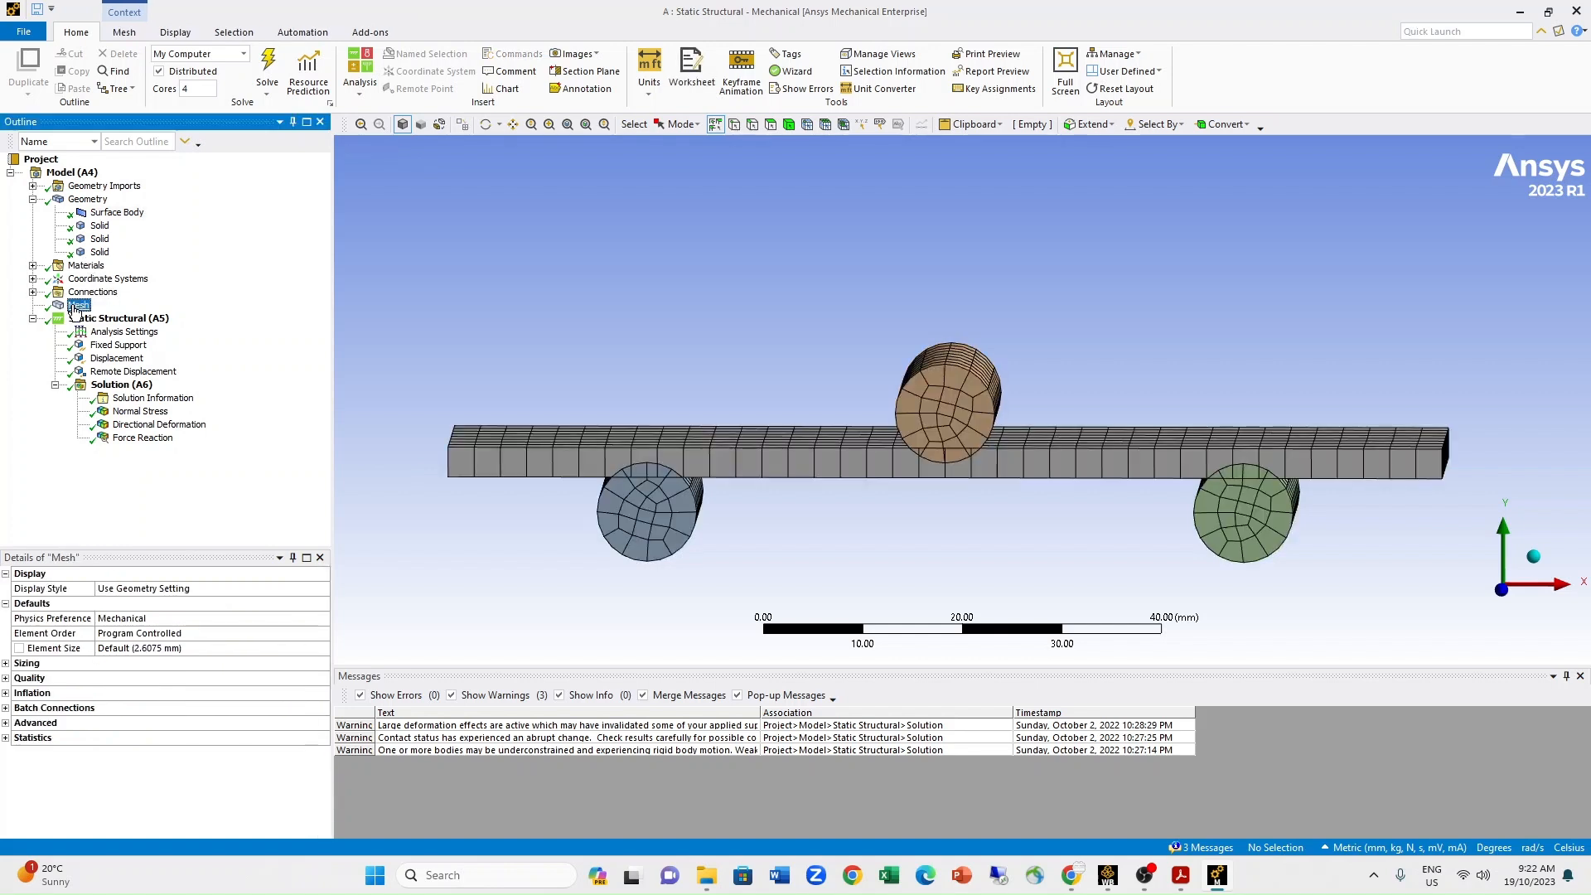
pyautogui.click(1505, 595)
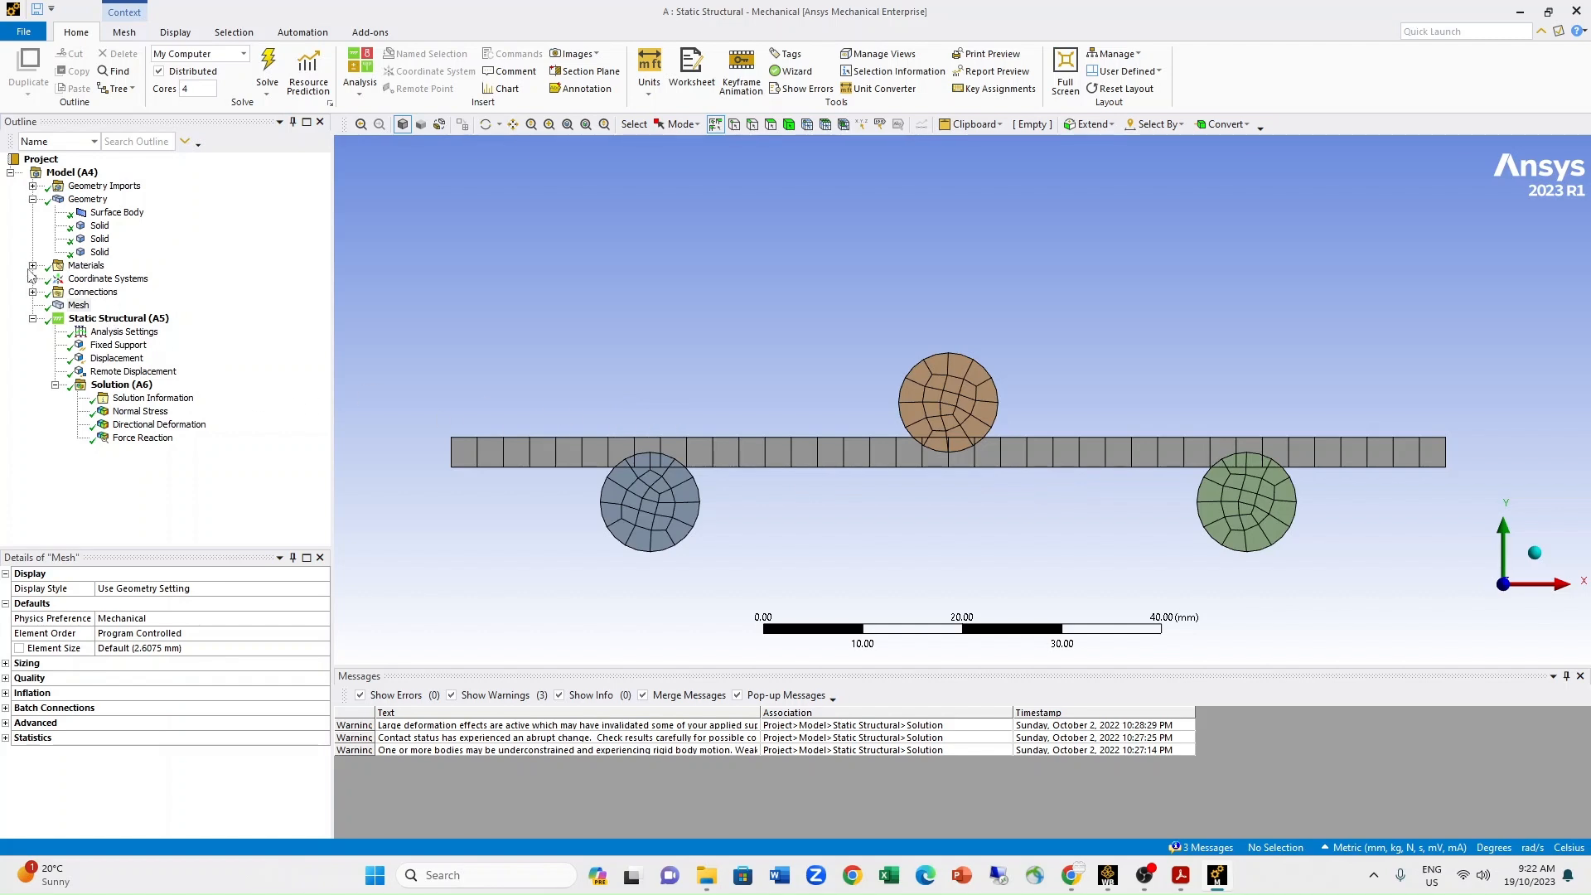
pyautogui.moveTo(867, 515); pyautogui.dragTo(866, 522, button='middle')
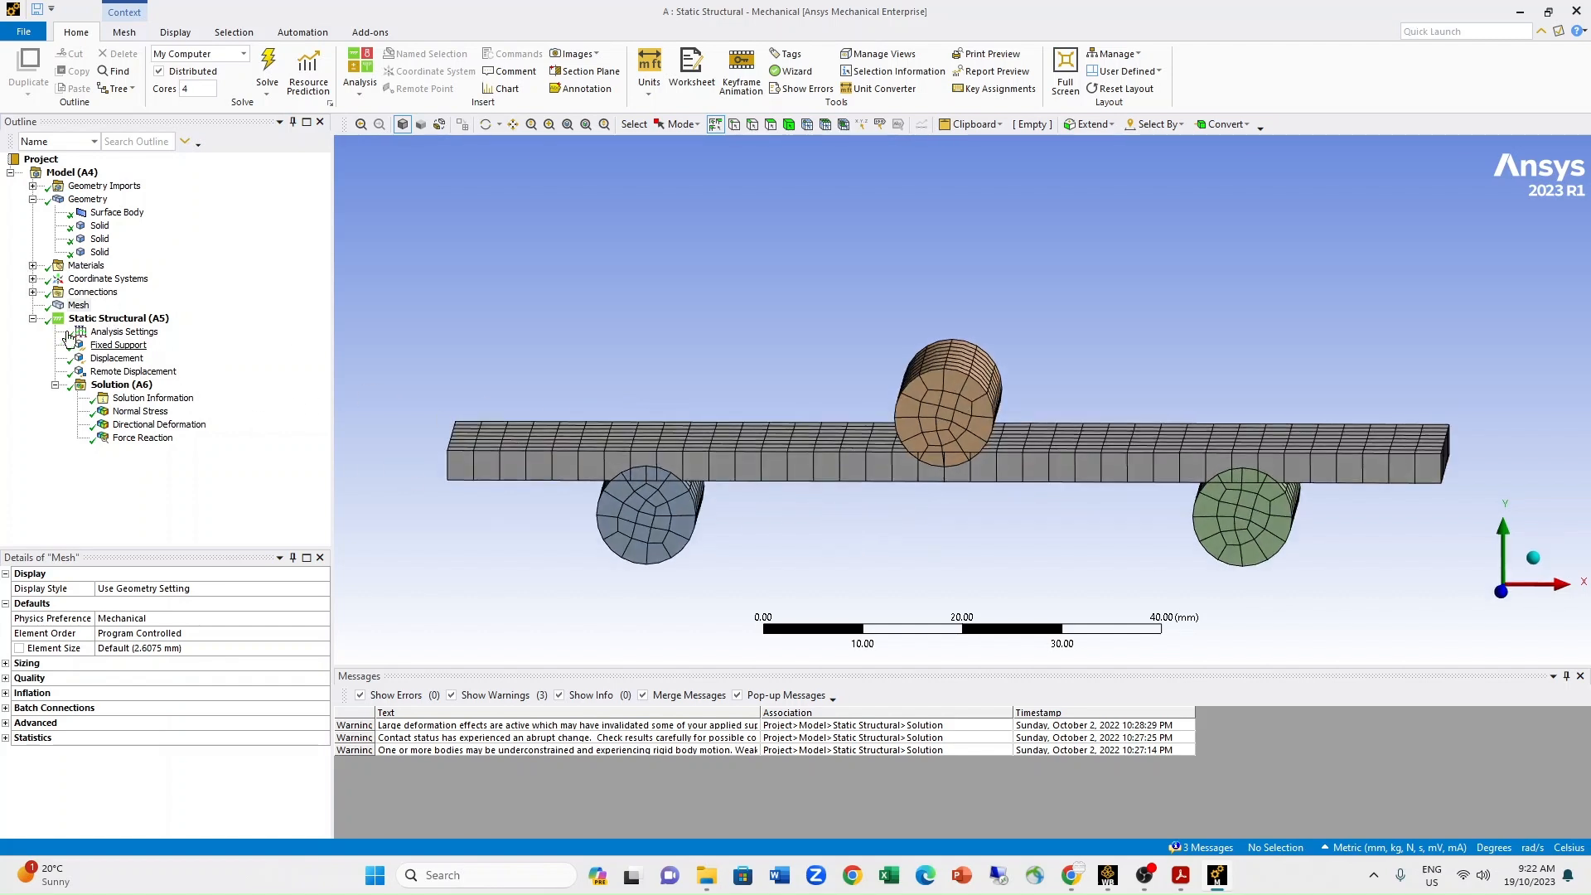
# Expand the materials, connections and contacts in the outline and review the connections summary.
pyautogui.click(33, 266)
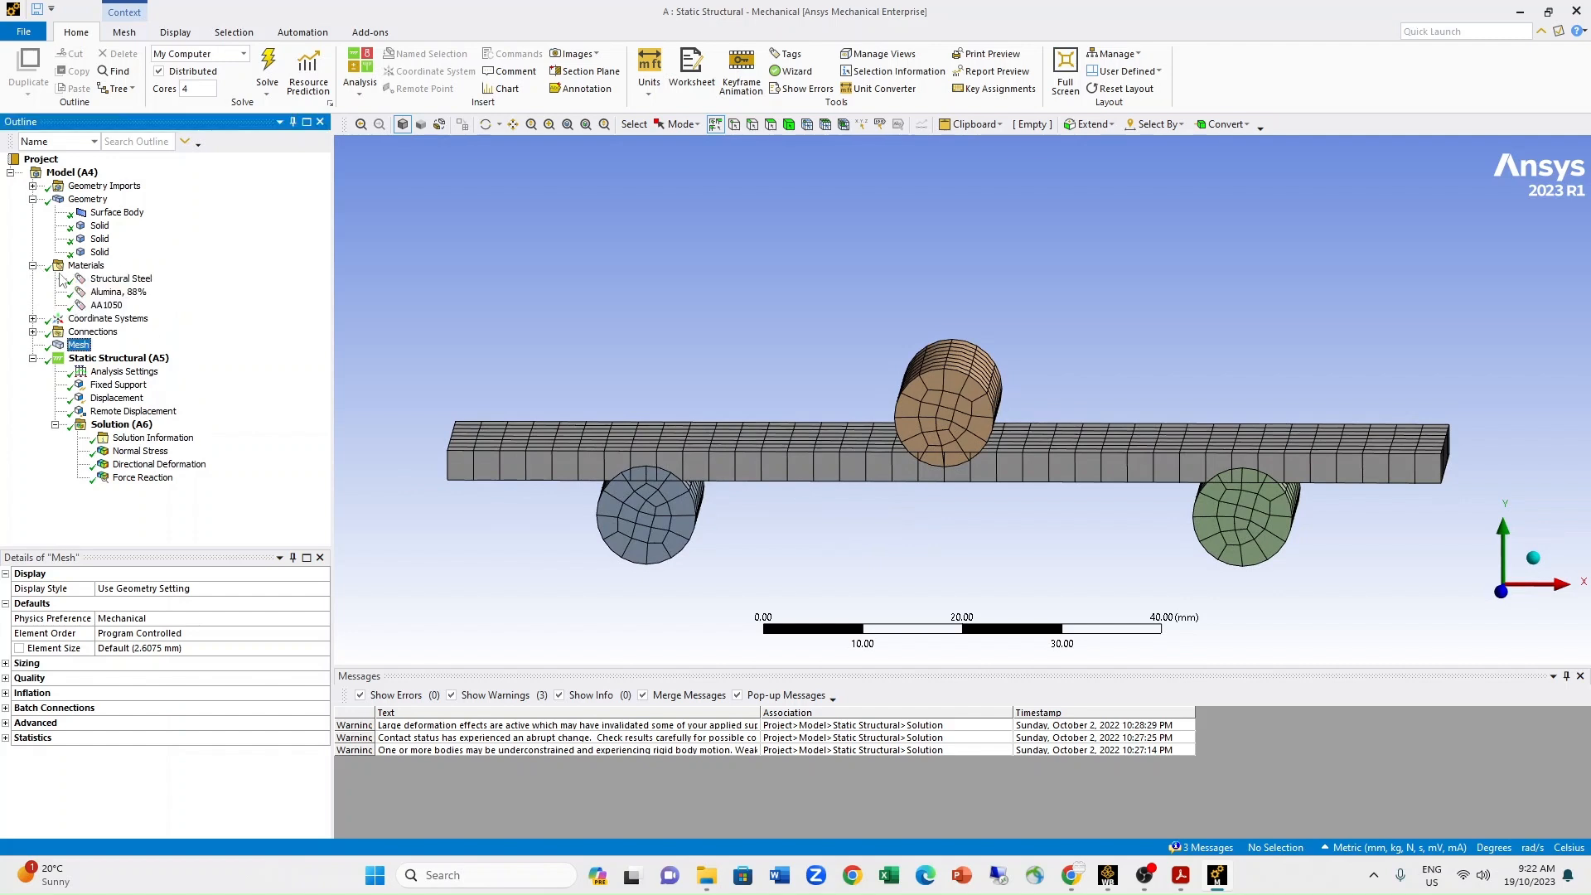
pyautogui.click(32, 332)
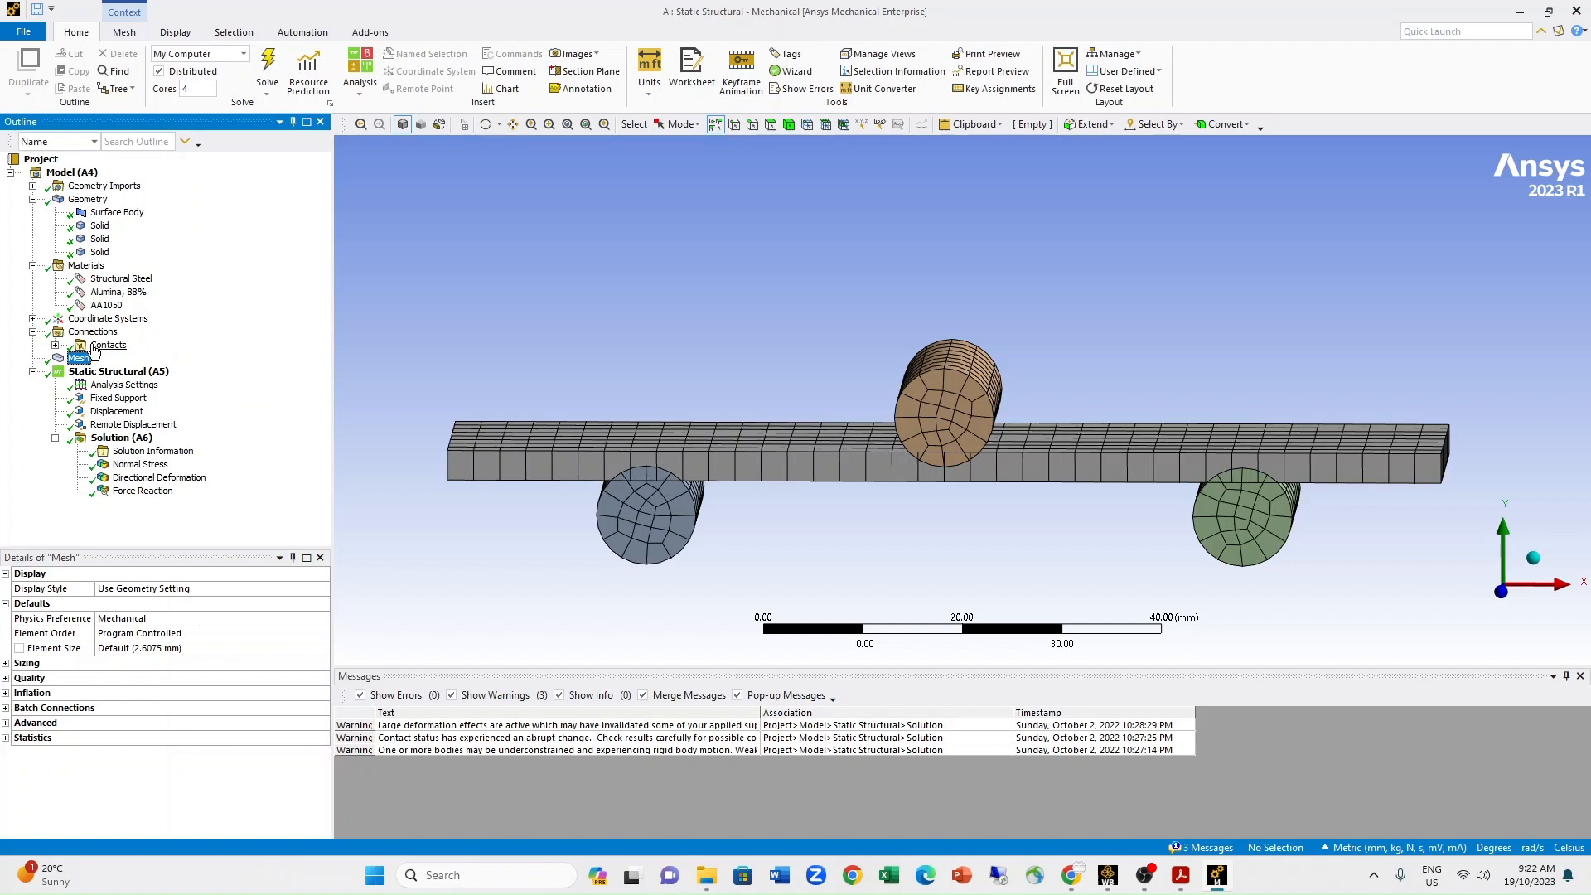
pyautogui.click(55, 346)
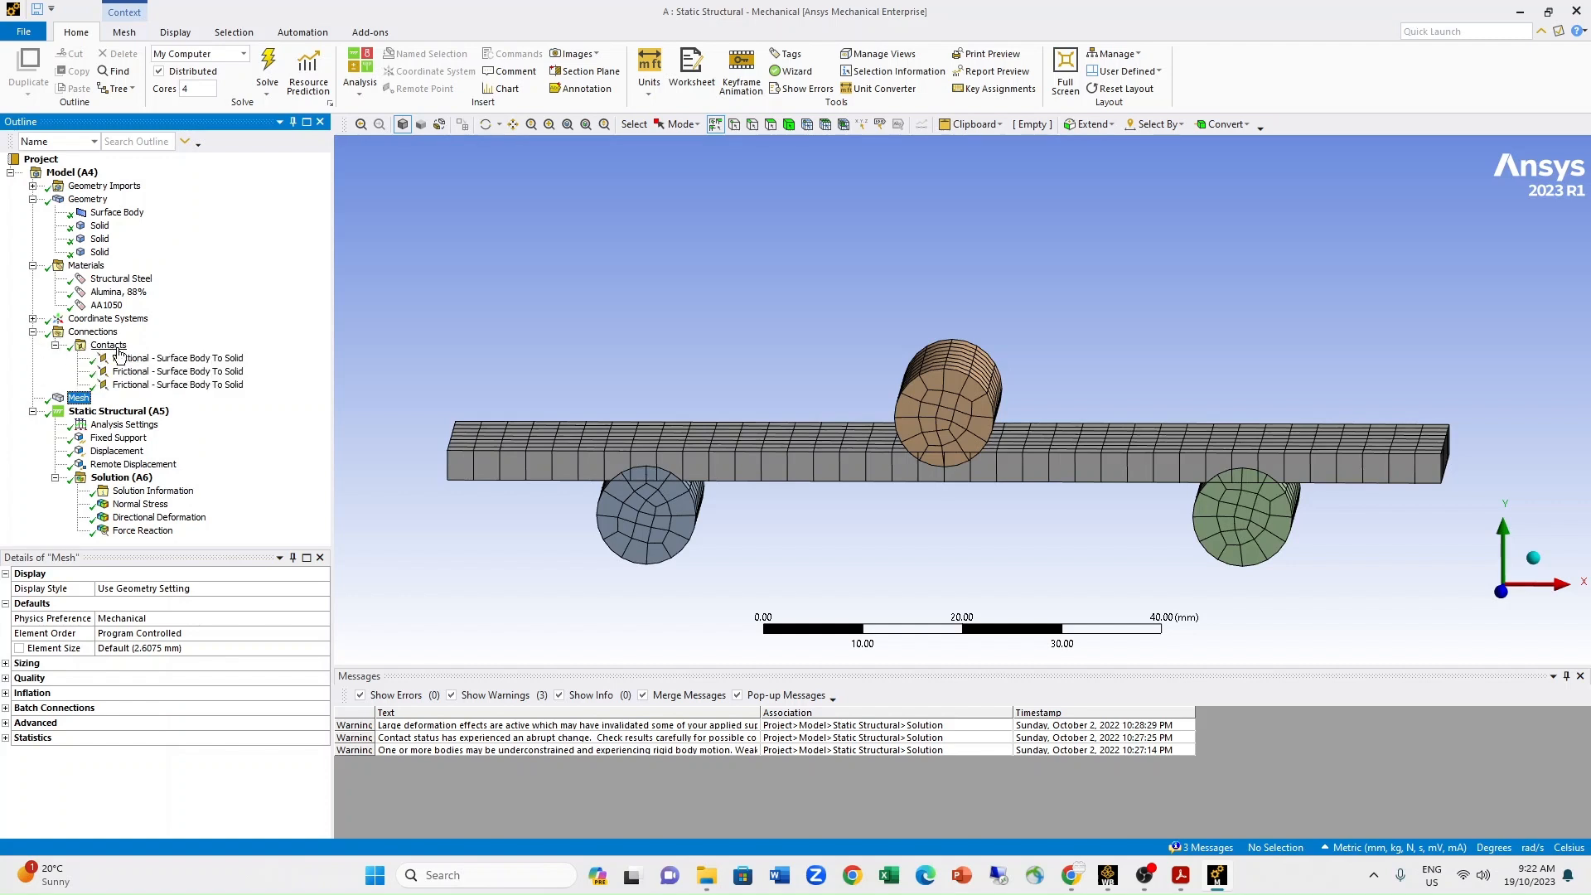
pyautogui.click(92, 331)
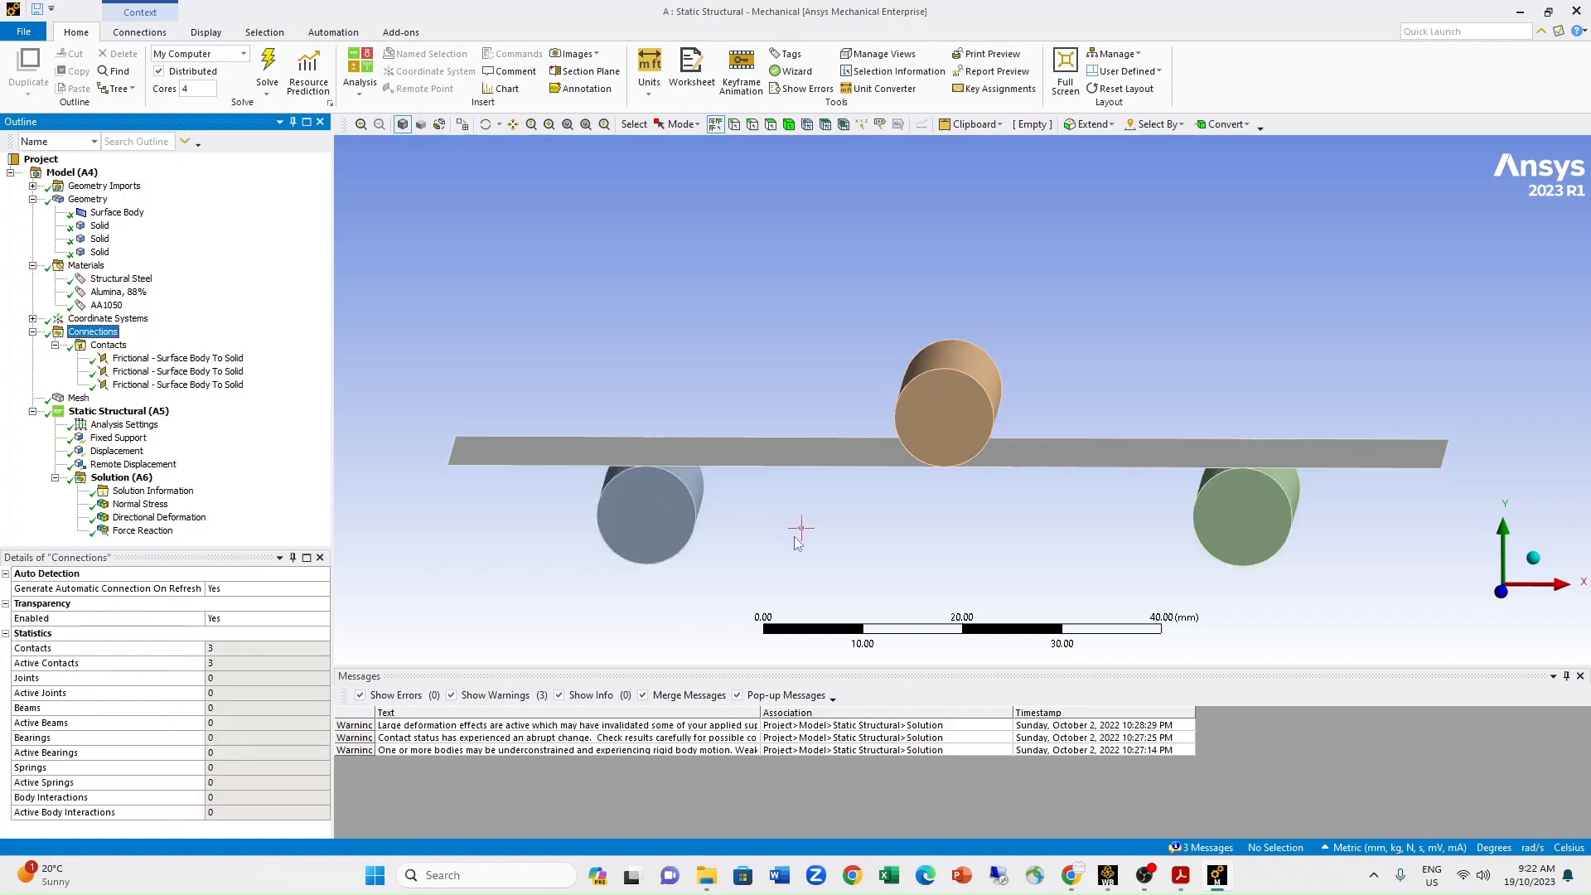
# Inspect the three frictional contacts between the surface body and the rollers, viewing the beam from below and above.
pyautogui.click(139, 361)
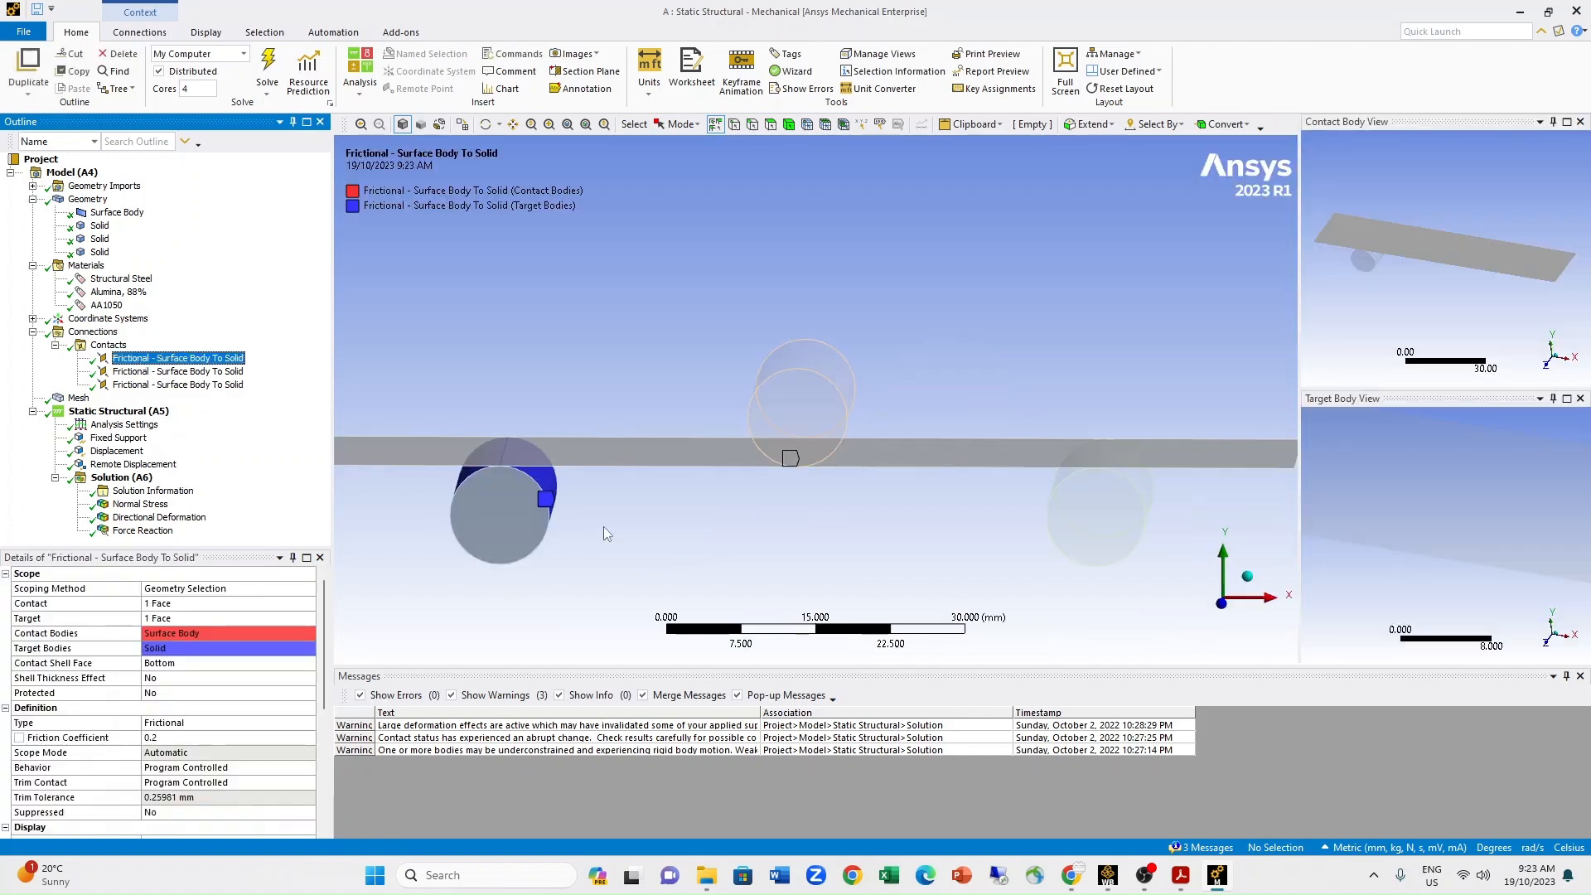
pyautogui.moveTo(711, 520); pyautogui.dragTo(690, 520, button='middle')
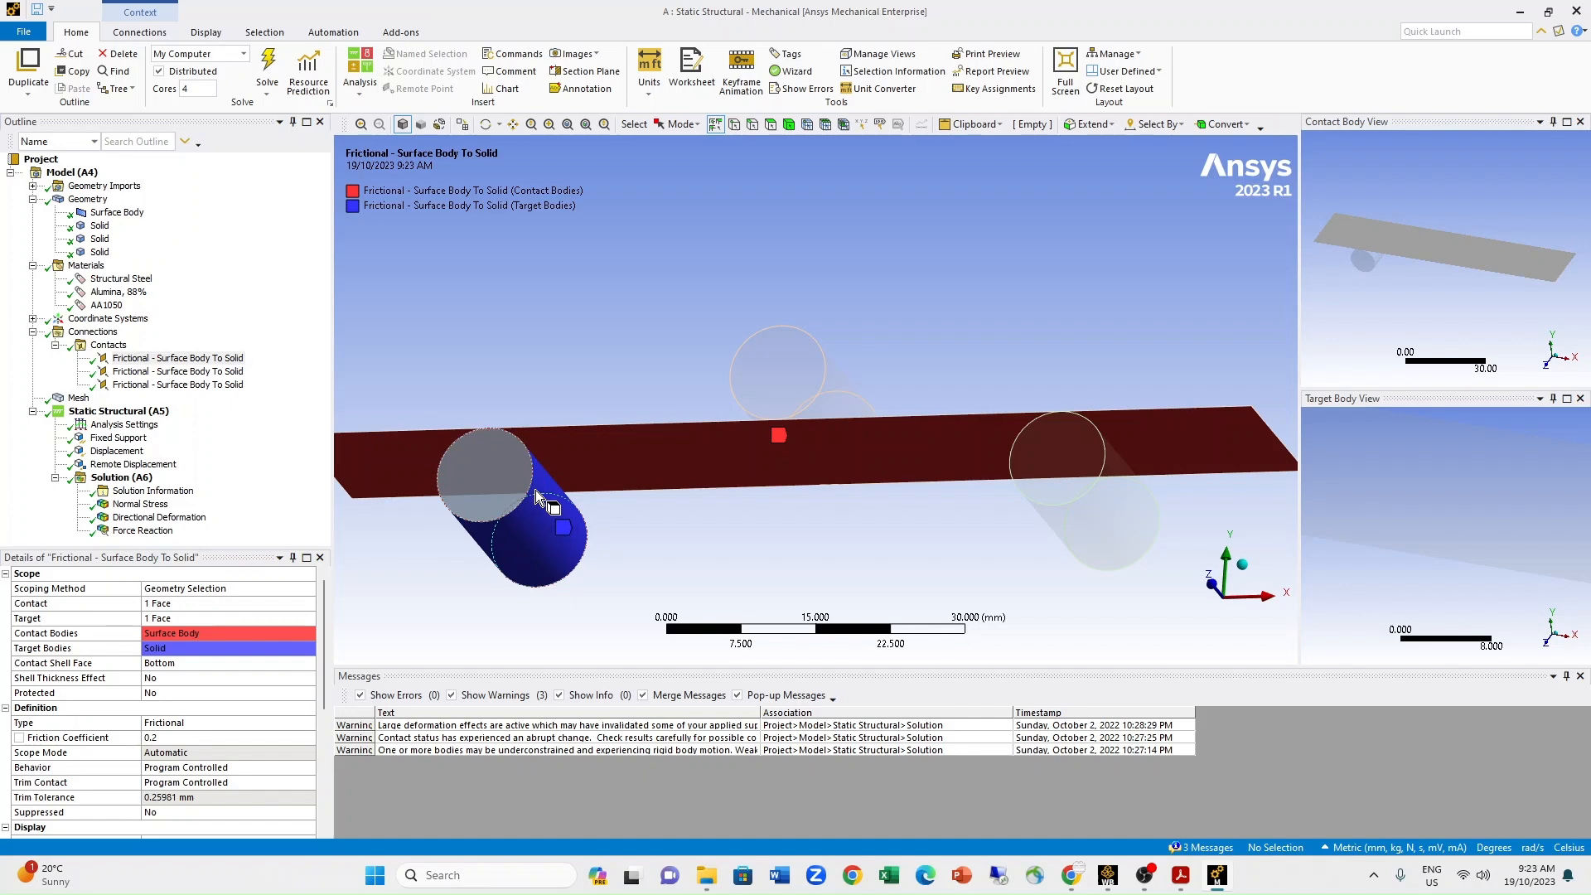
pyautogui.click(178, 371)
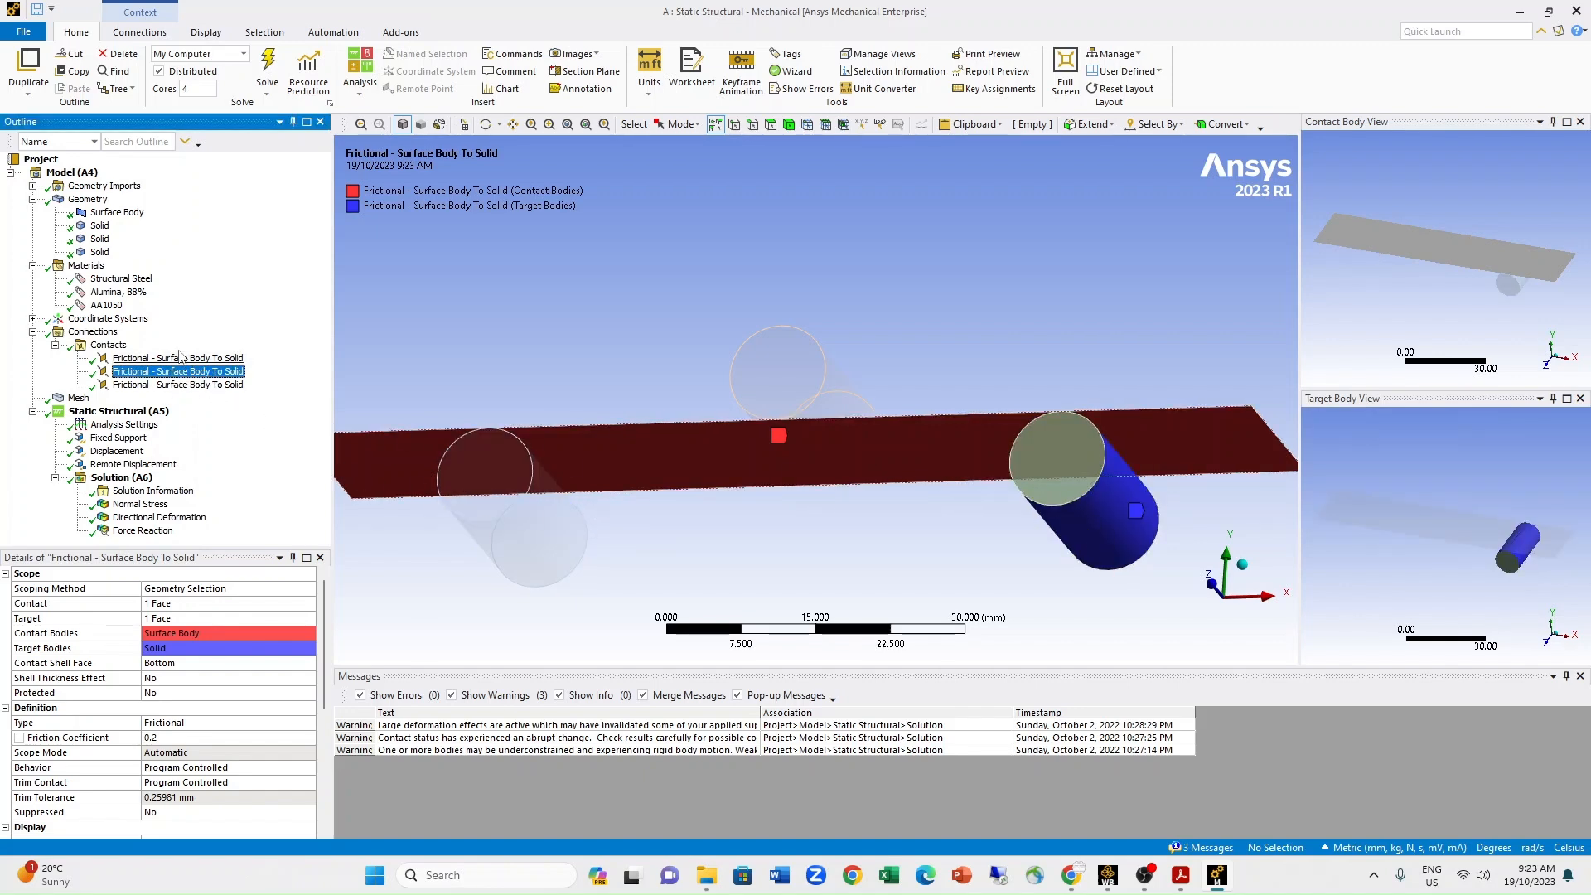
pyautogui.click(158, 389)
pyautogui.moveTo(850, 471); pyautogui.dragTo(894, 499, button='middle')
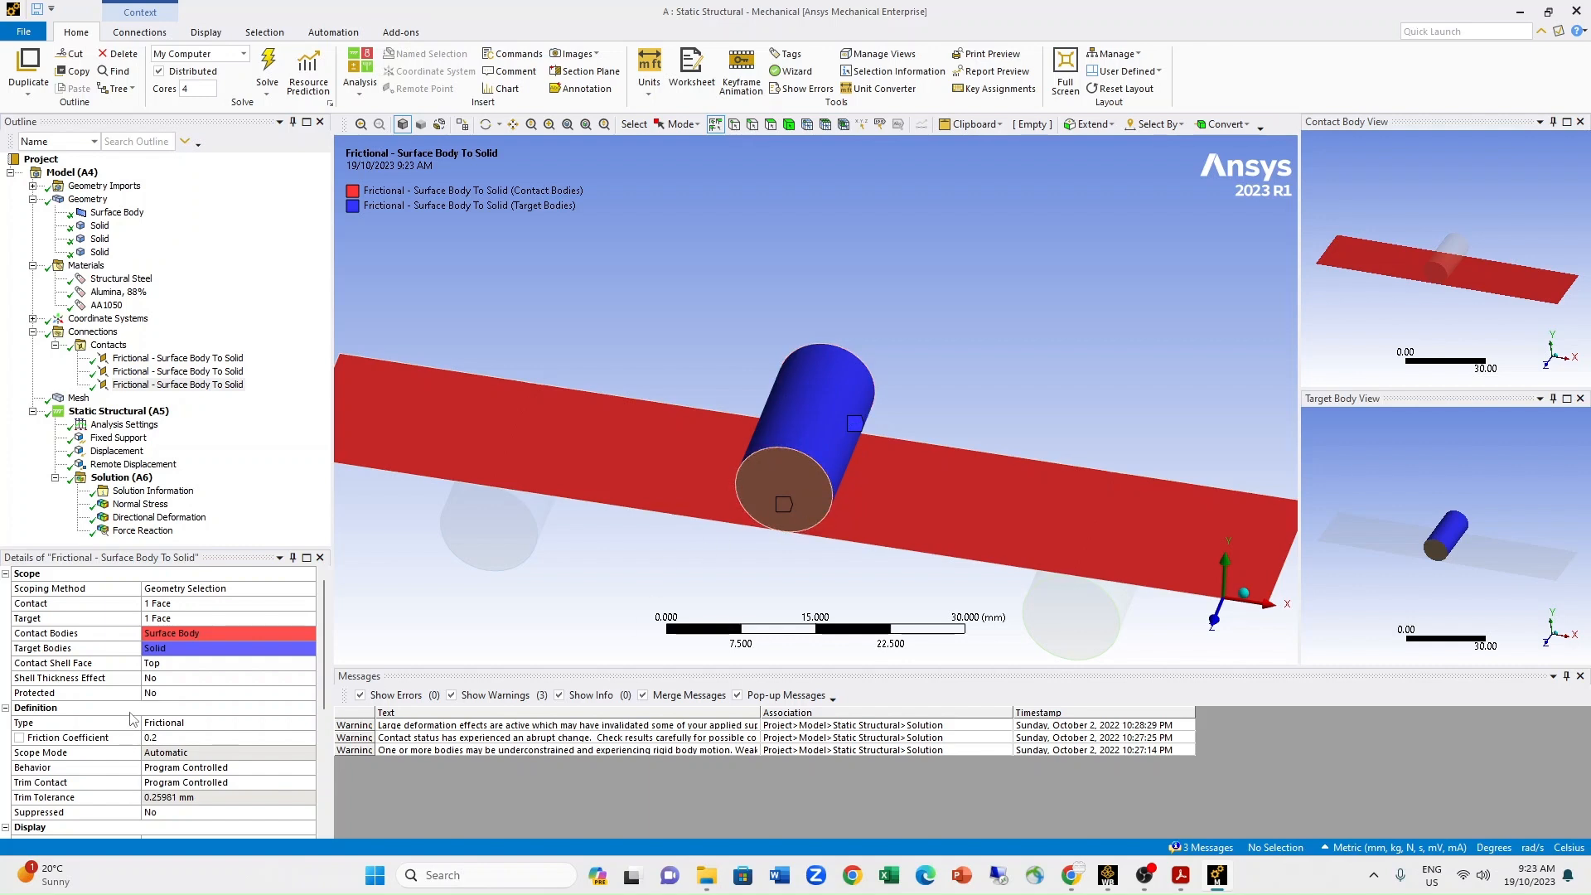
# Review the first frictional contact's advanced settings and interface treatment options, keeping Adjust to Touch.
pyautogui.click(166, 359)
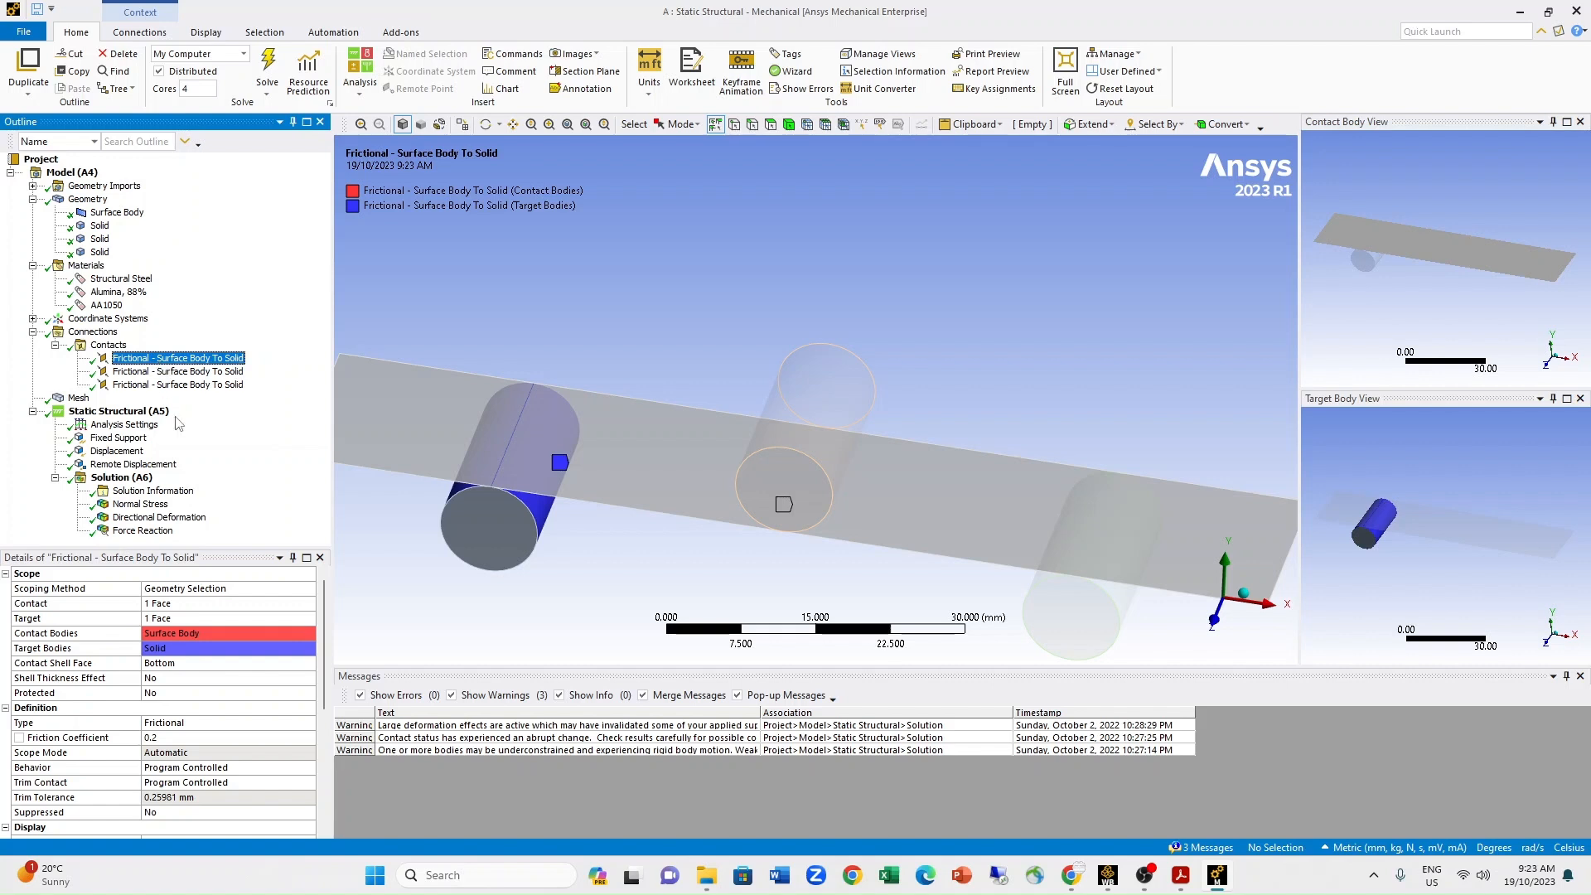
pyautogui.moveTo(326, 607); pyautogui.dragTo(326, 620)
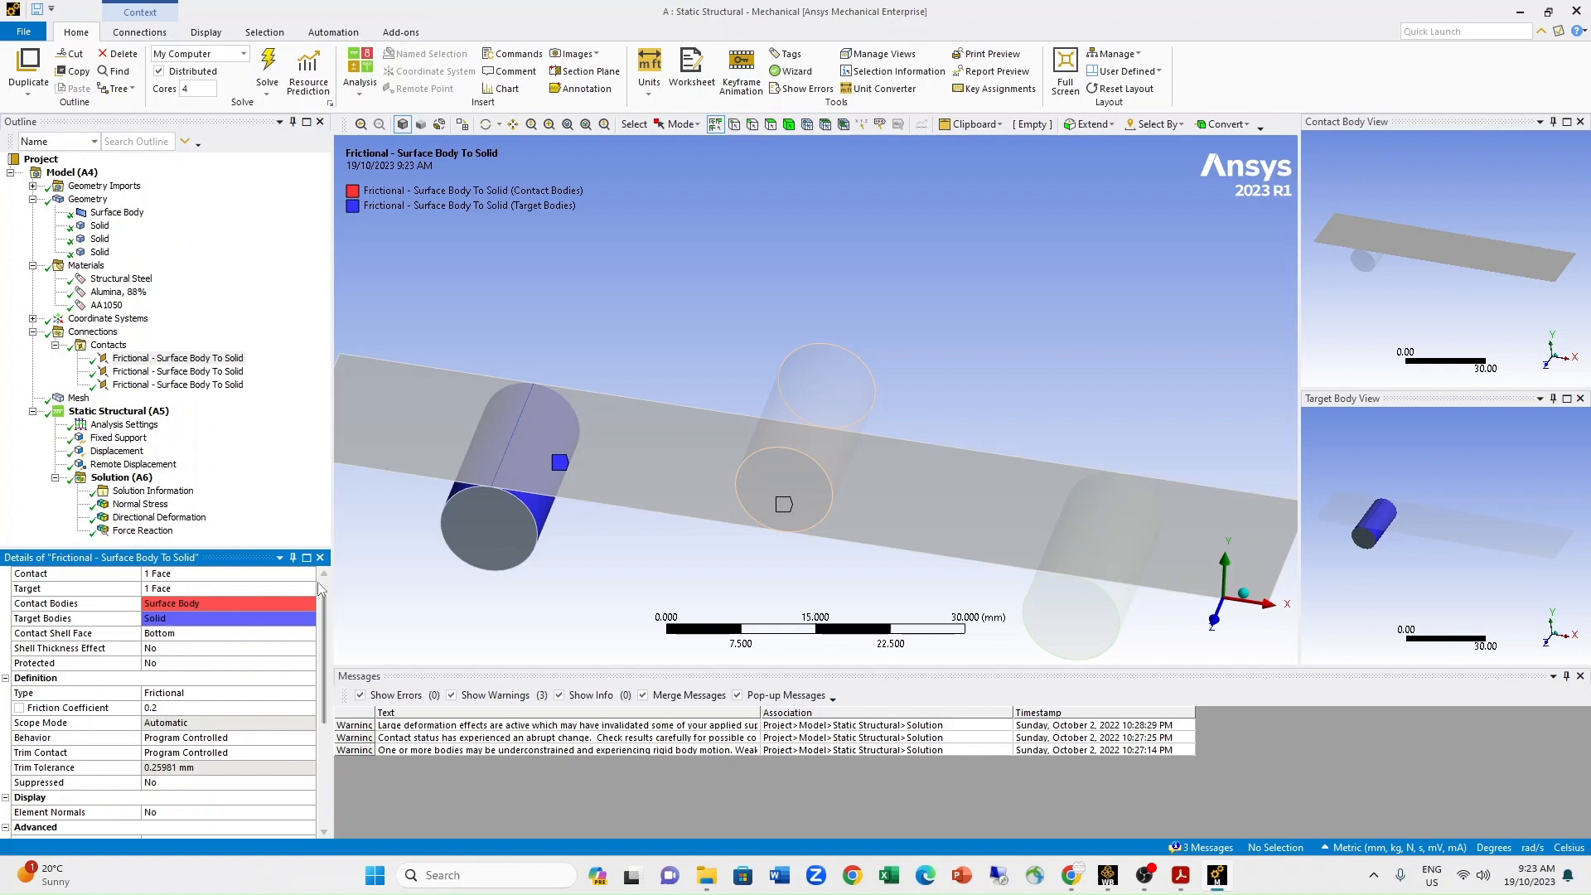
pyautogui.moveTo(324, 676); pyautogui.dragTo(313, 776)
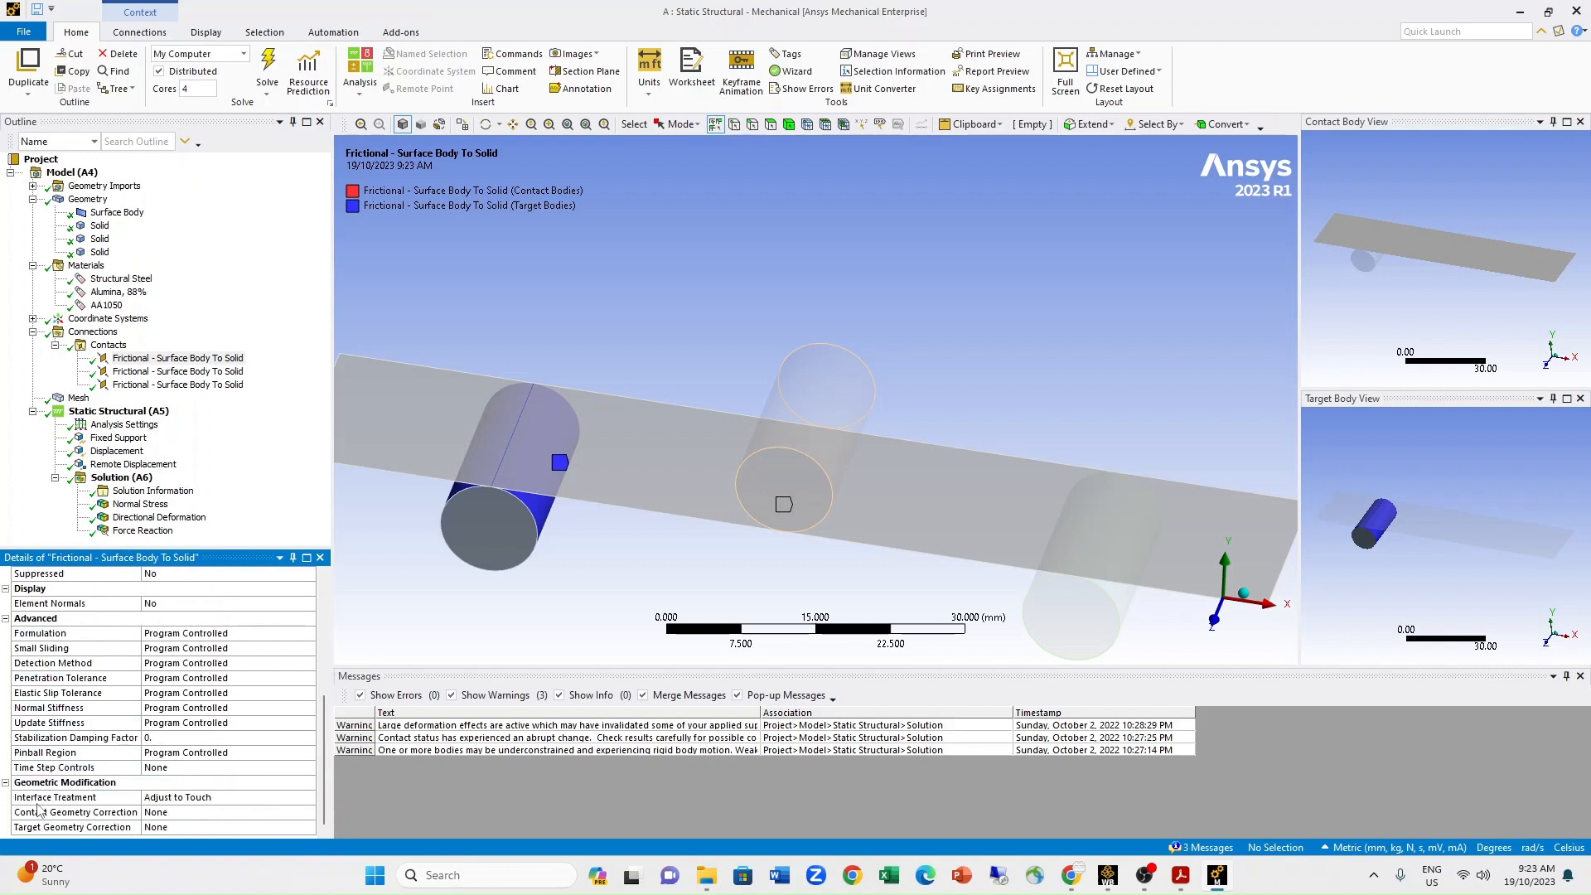
pyautogui.click(235, 794)
pyautogui.click(308, 797)
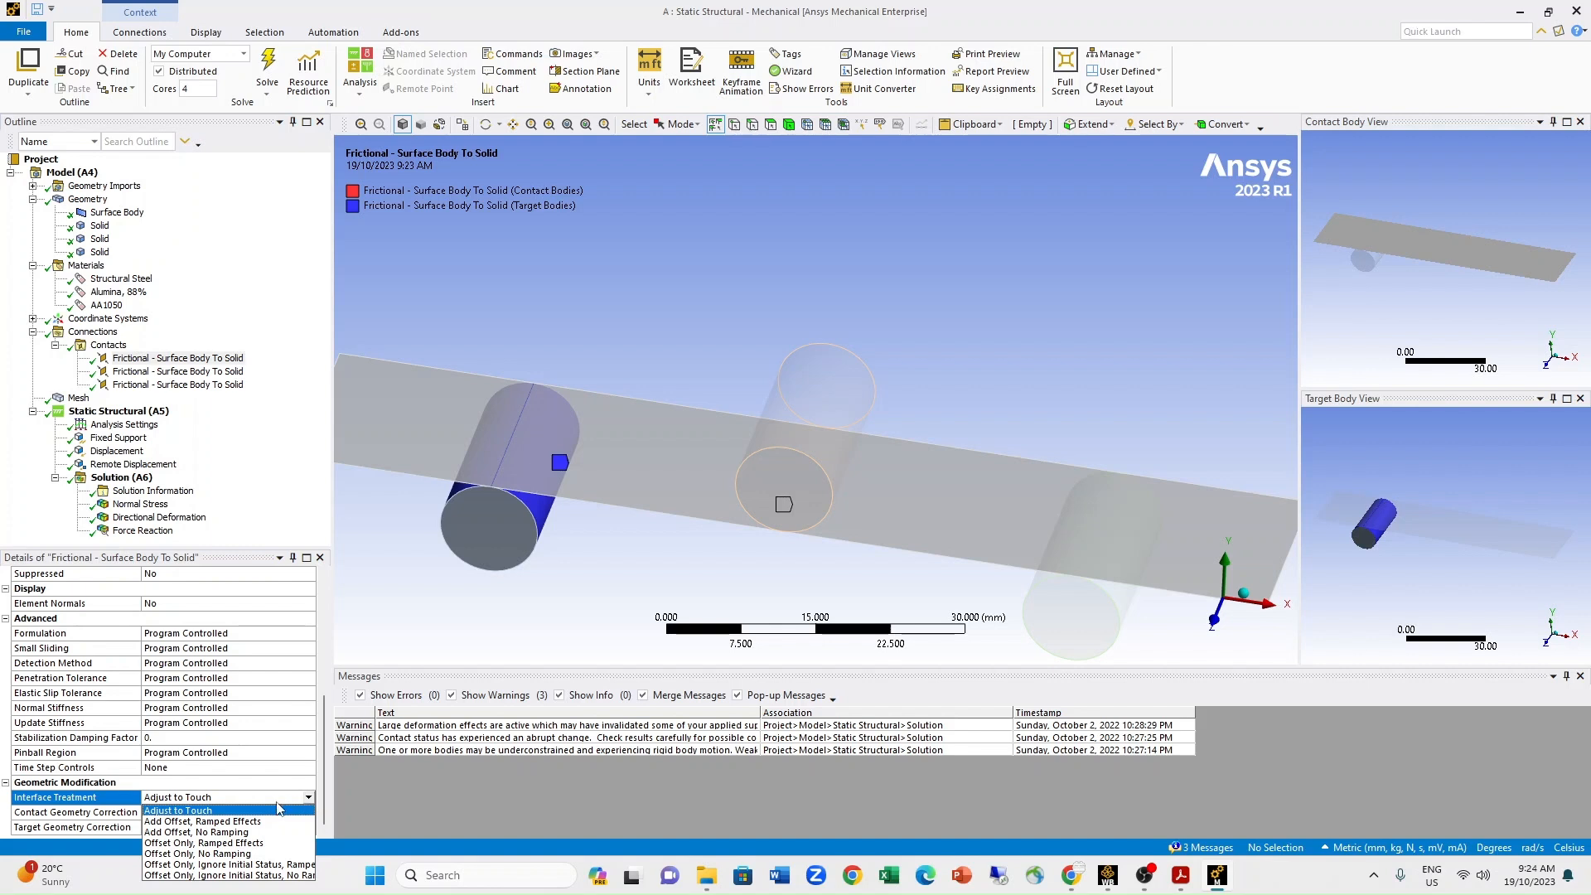
pyautogui.click(277, 809)
pyautogui.click(252, 796)
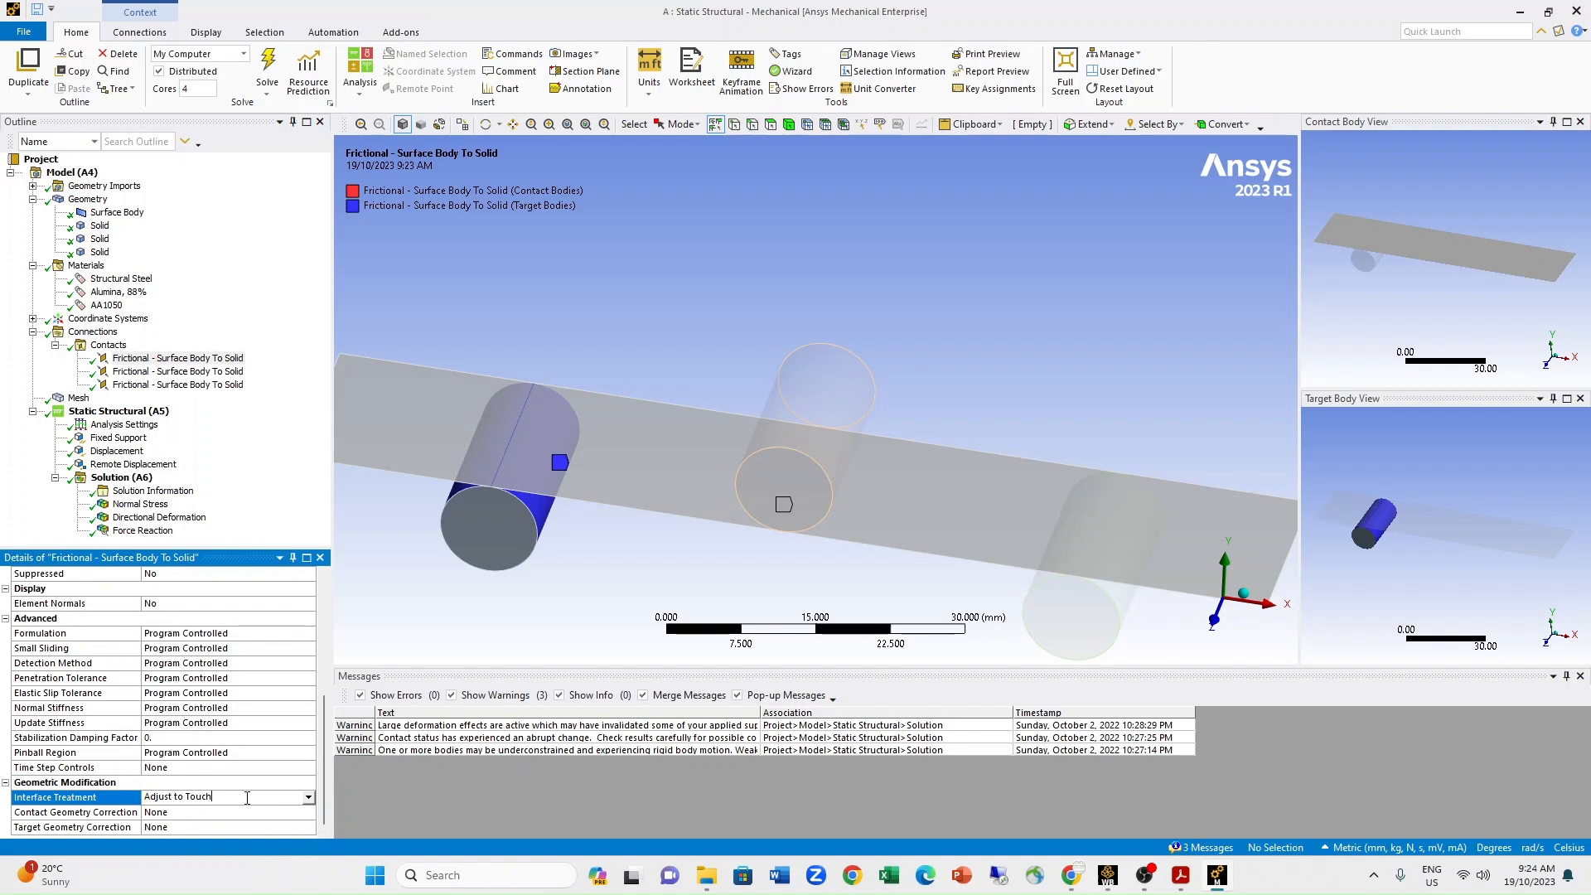
# Review the detailed settings of the second and third frictional contacts, including the contact shell face.
pyautogui.click(142, 372)
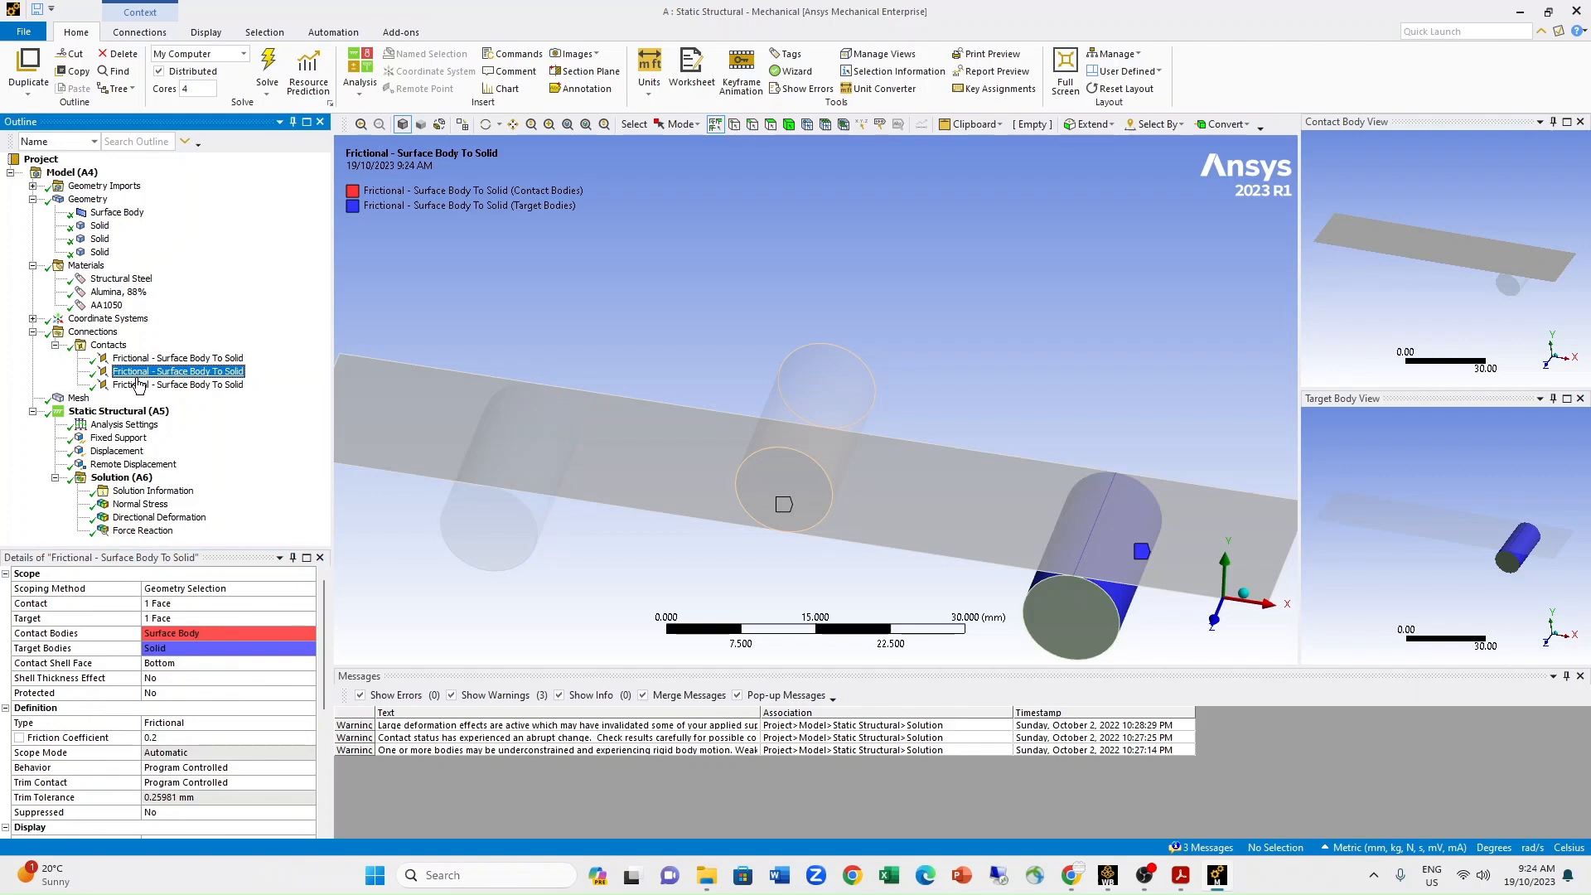
pyautogui.click(142, 385)
pyautogui.moveTo(325, 680)
pyautogui.mouseDown()
pyautogui.moveTo(331, 797)
pyautogui.moveTo(352, 667)
pyautogui.mouseUp()
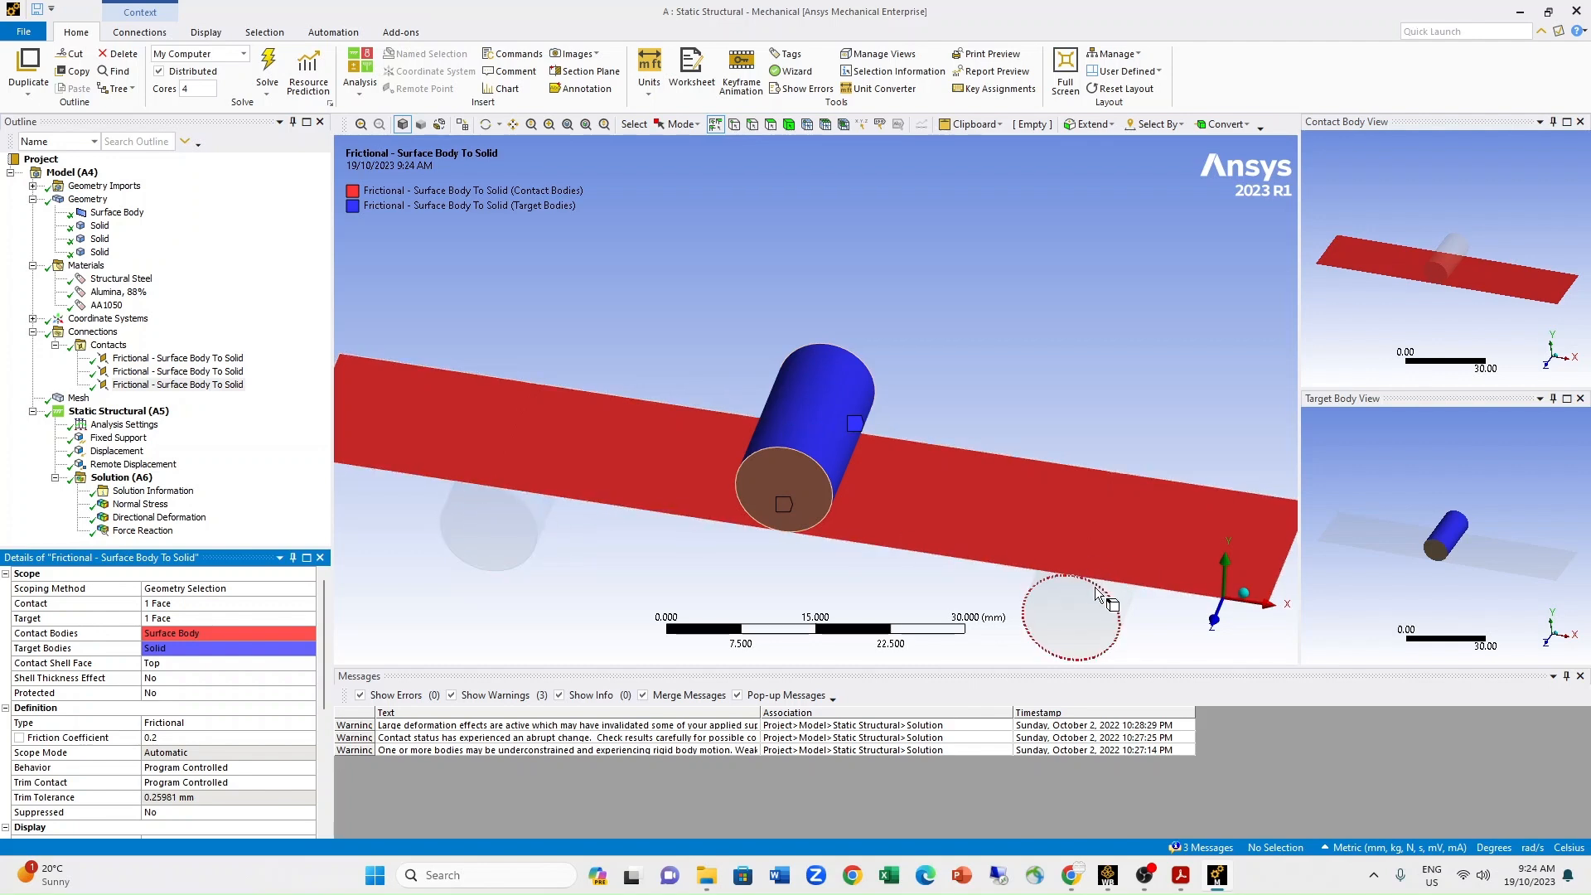
# Review the mesh, then inspect the fixed support, displacement and remote displacement boundary conditions.
pyautogui.click(79, 399)
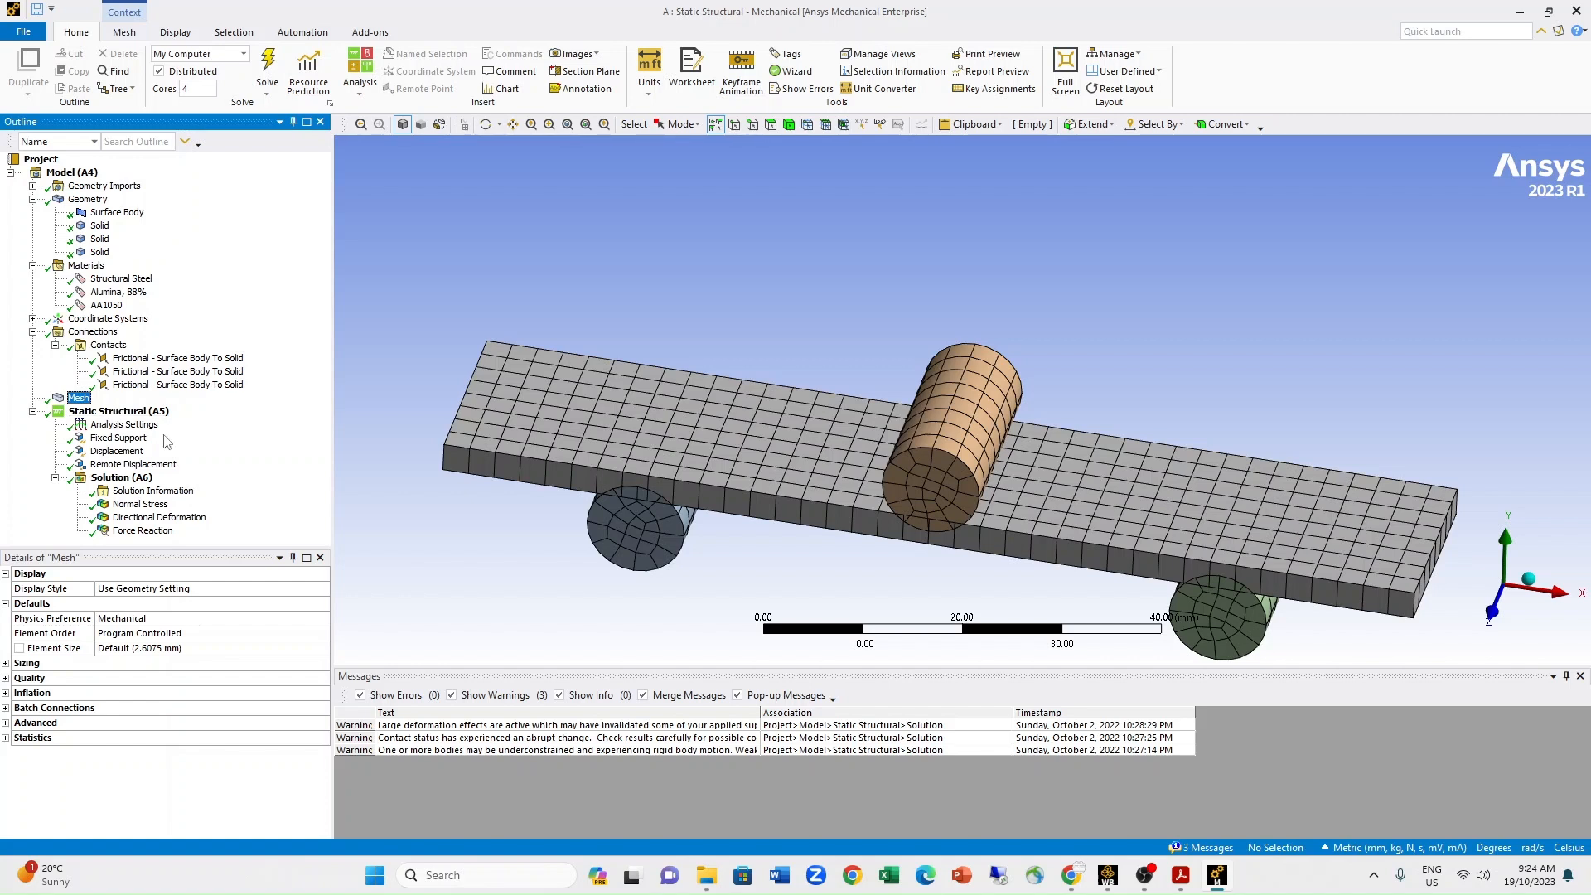
pyautogui.click(118, 438)
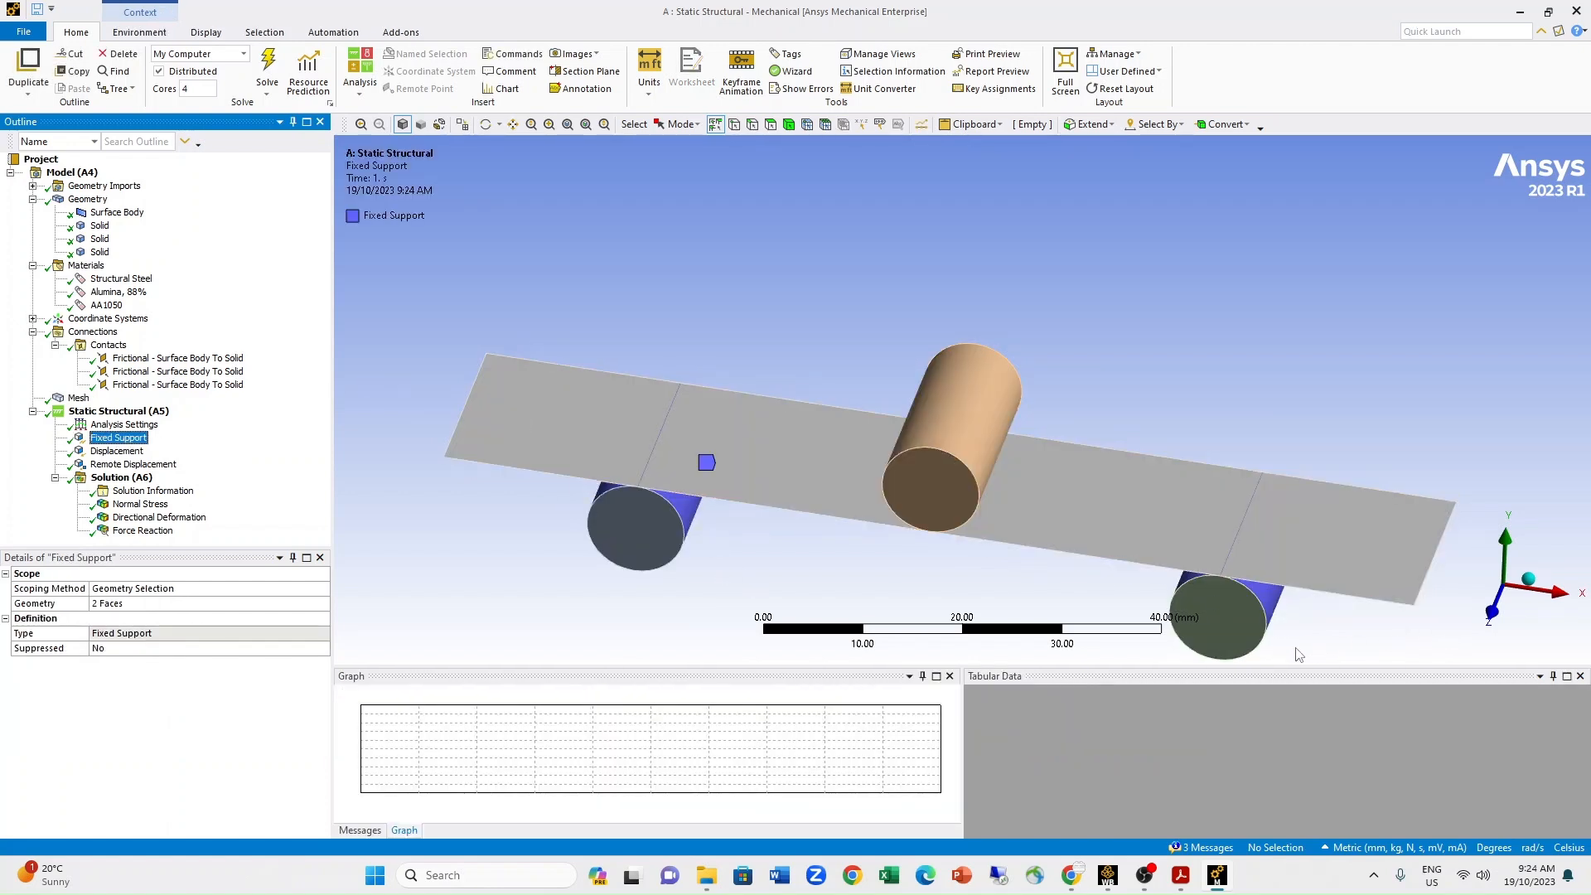
pyautogui.click(119, 452)
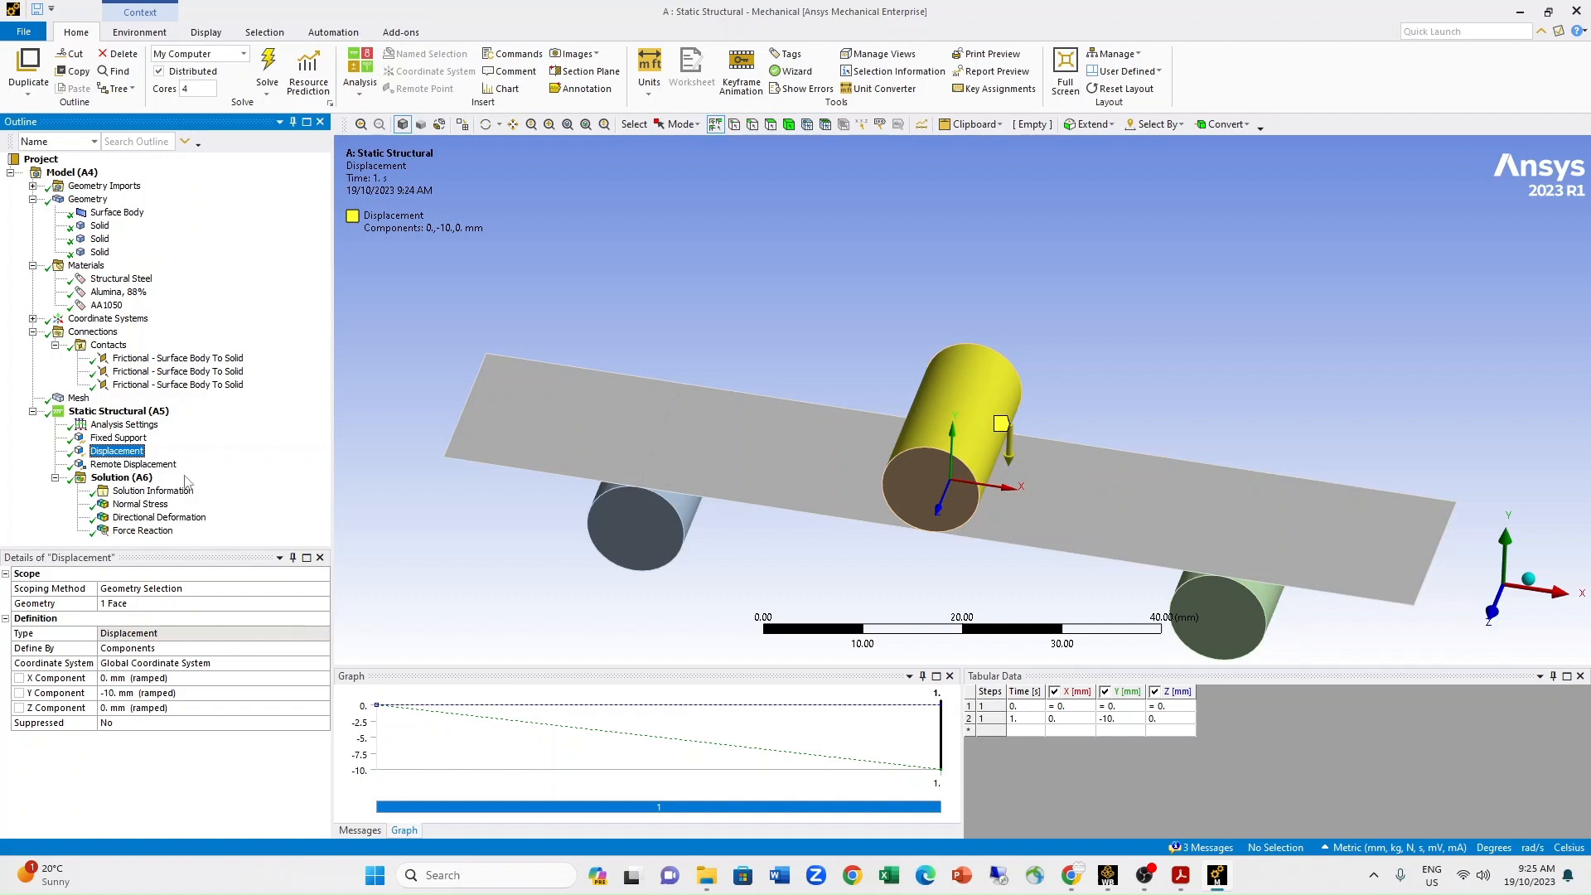
pyautogui.click(133, 464)
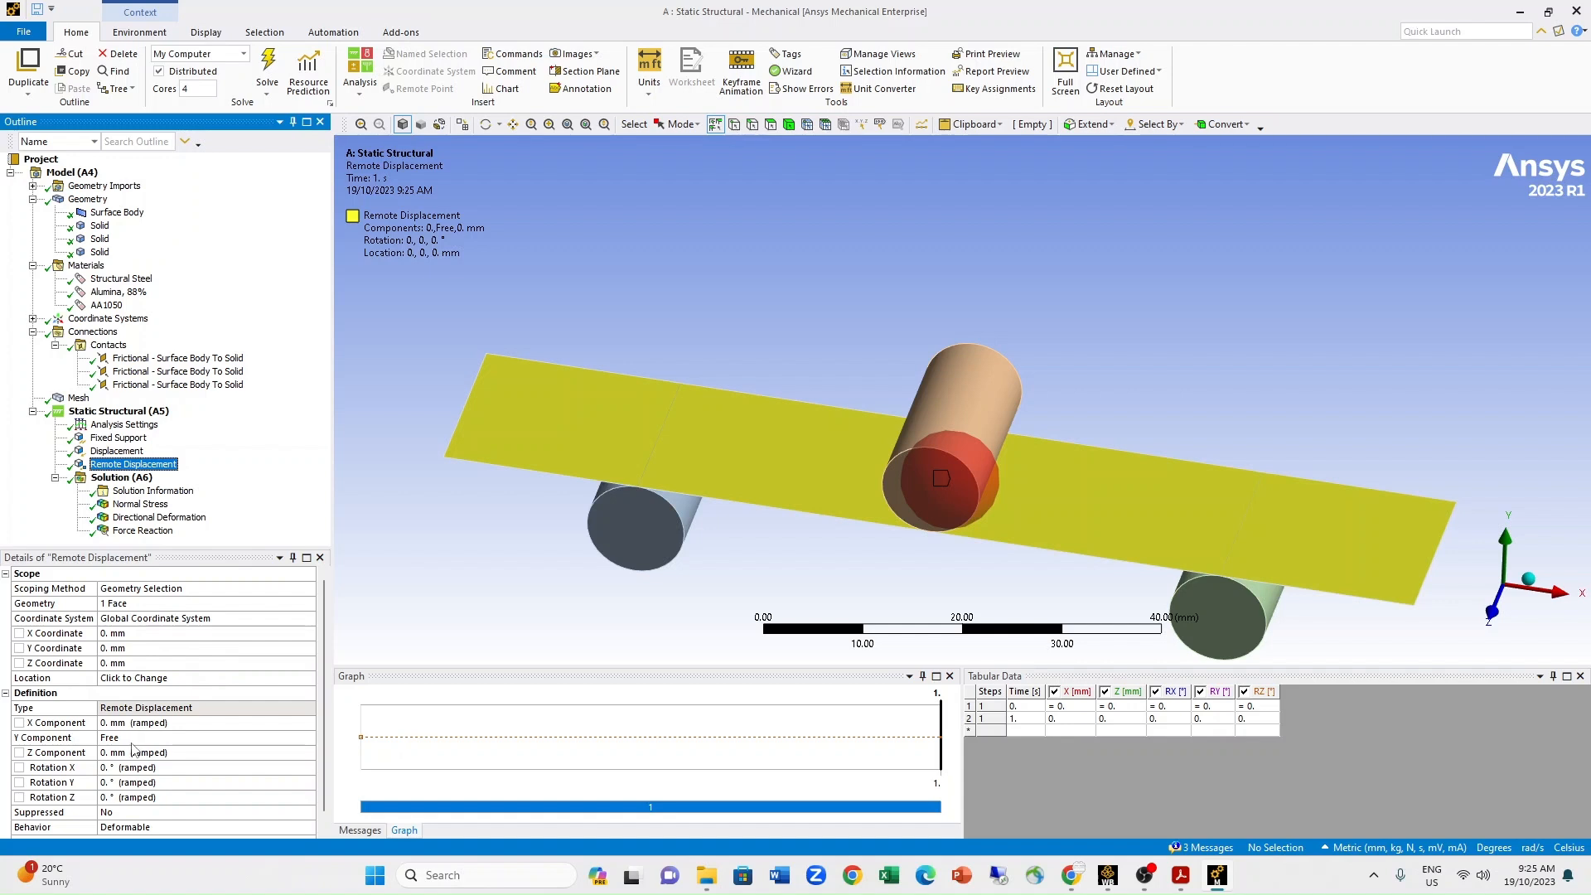
# Review the remote displacement's components and rotations, including its advanced pinball region.
pyautogui.scroll(-1, 131, 746)
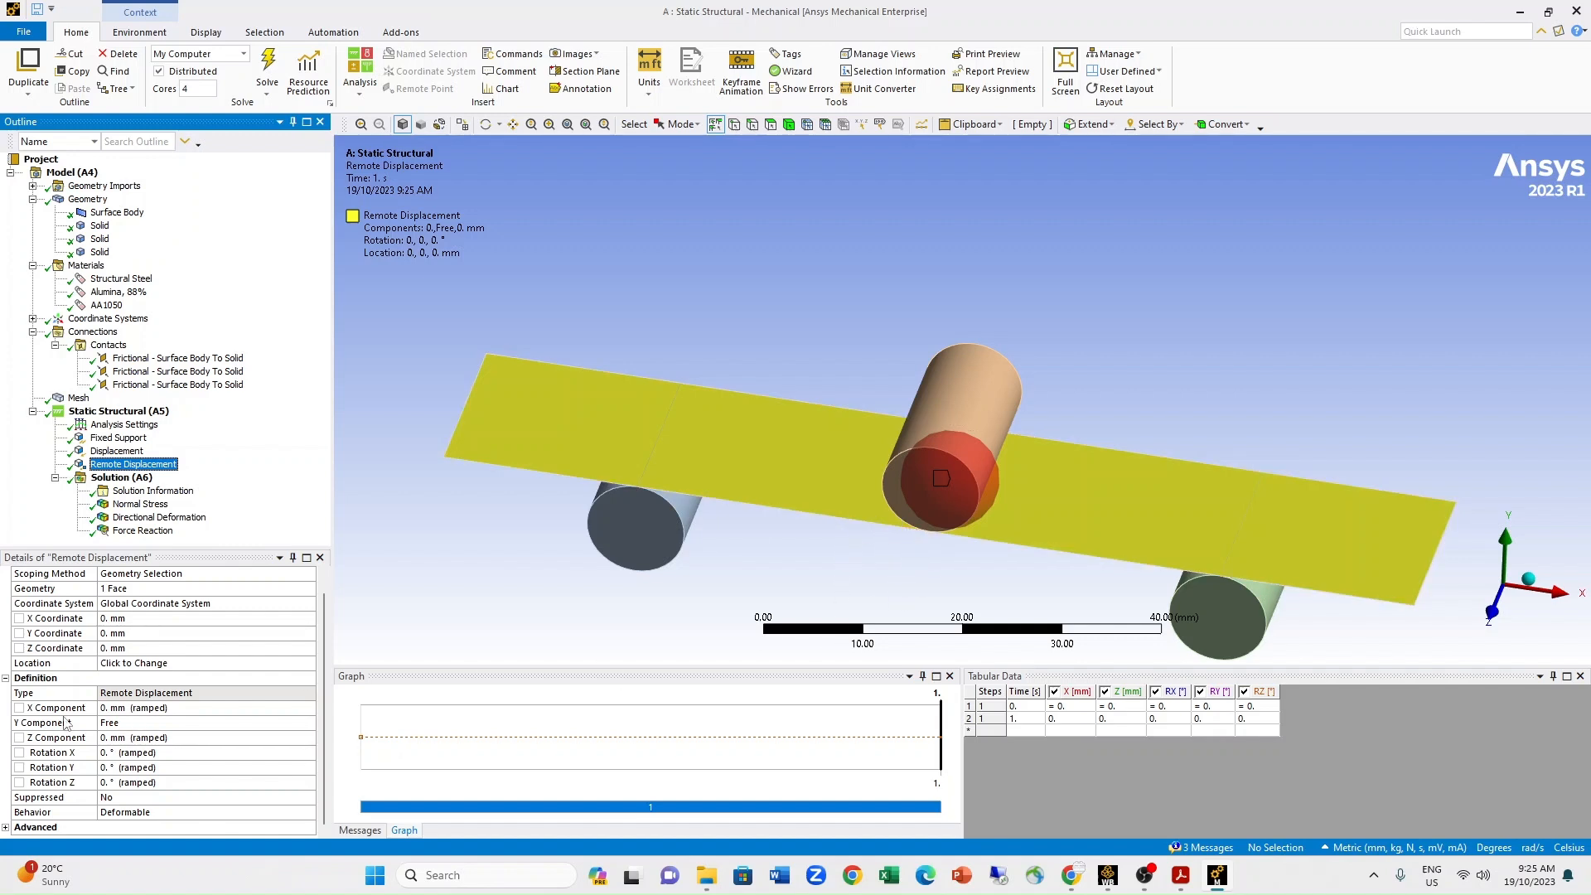
pyautogui.click(5, 827)
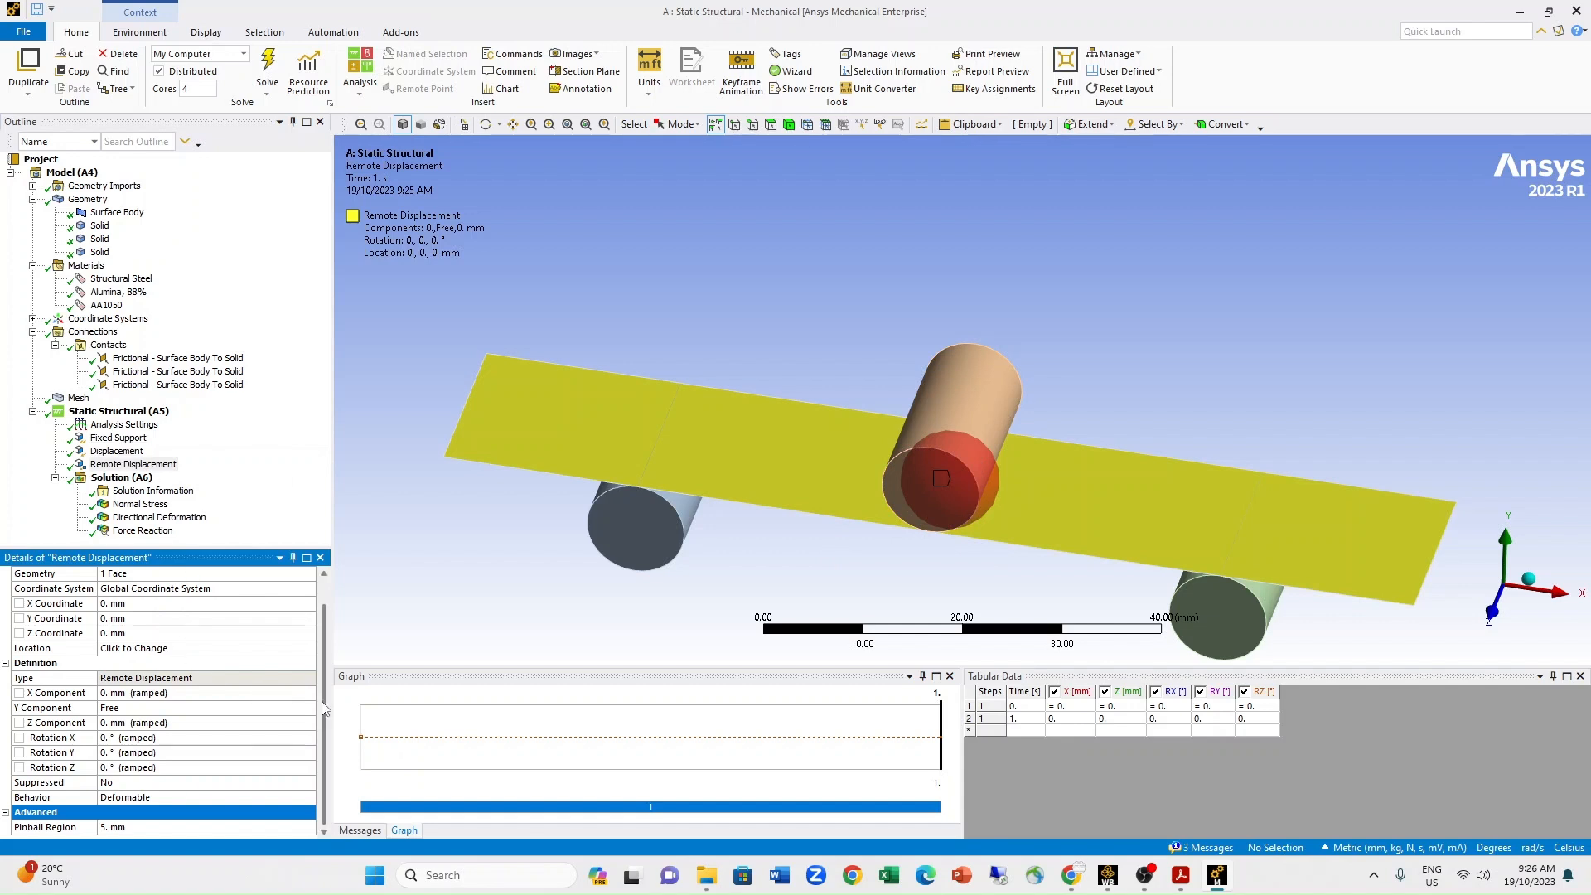
# Review the step controls in the analysis settings, keeping automatic time stepping On and checking the substep definition and maximum substeps.
pyautogui.click(124, 424)
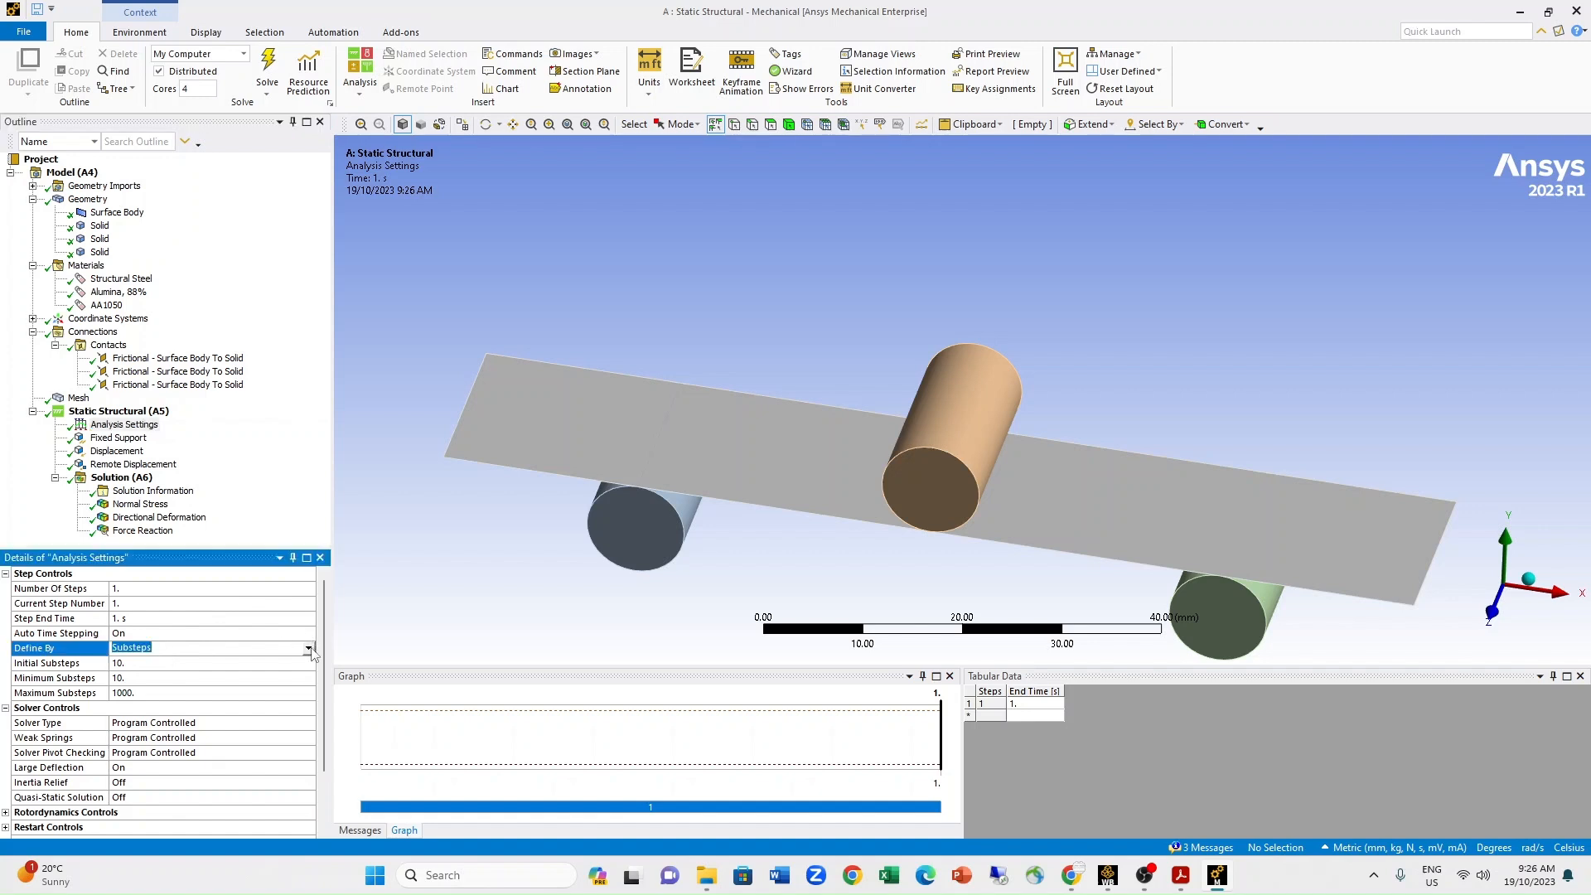
pyautogui.click(311, 651)
pyautogui.click(311, 652)
pyautogui.click(311, 635)
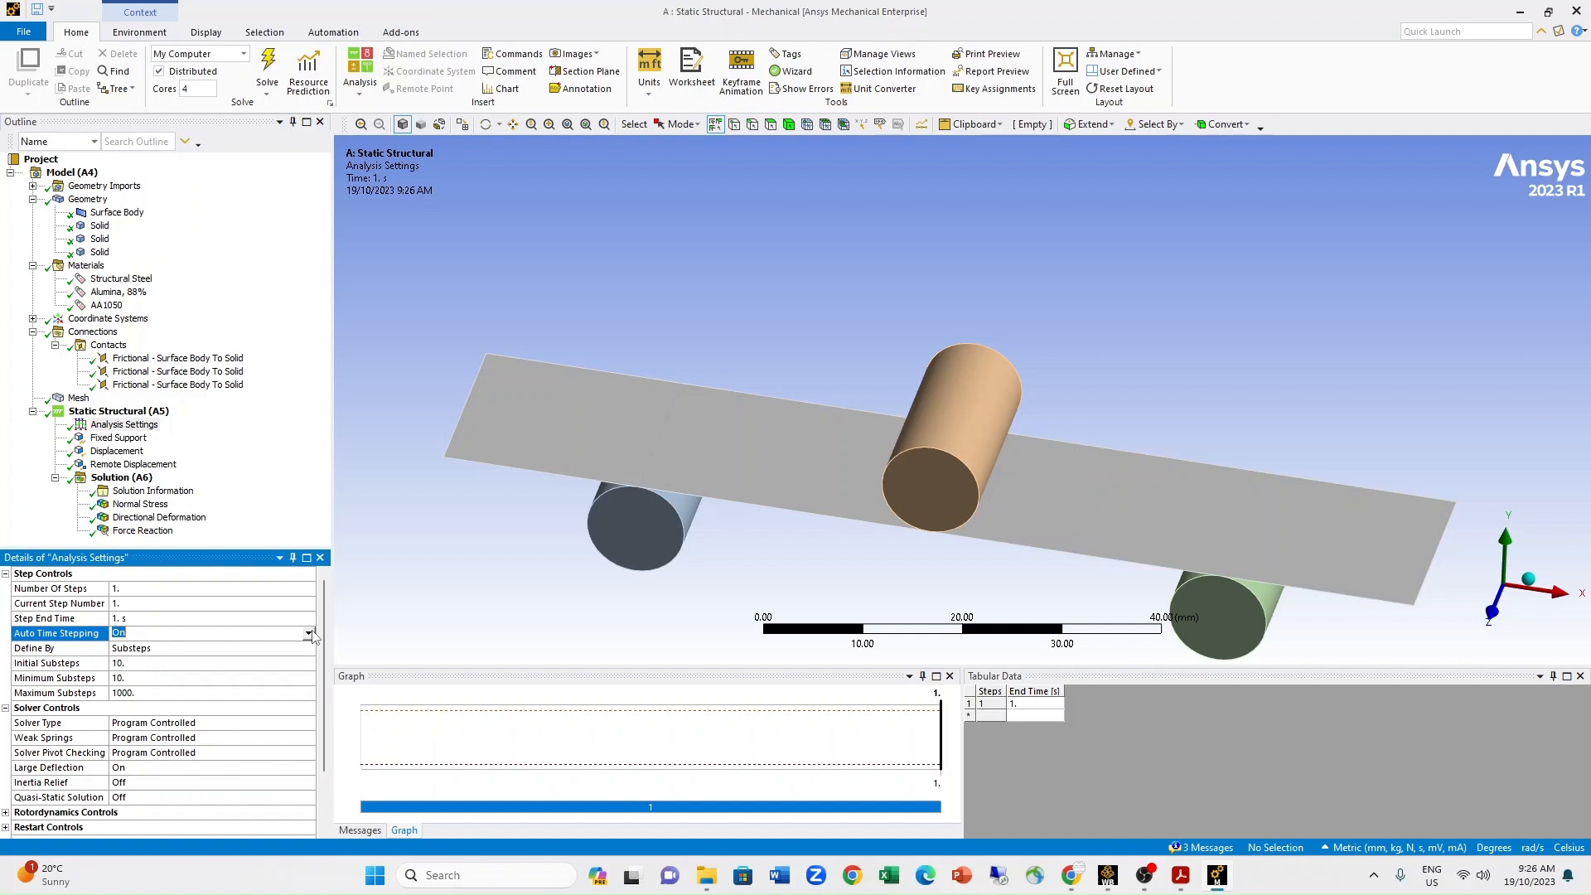
pyautogui.click(310, 633)
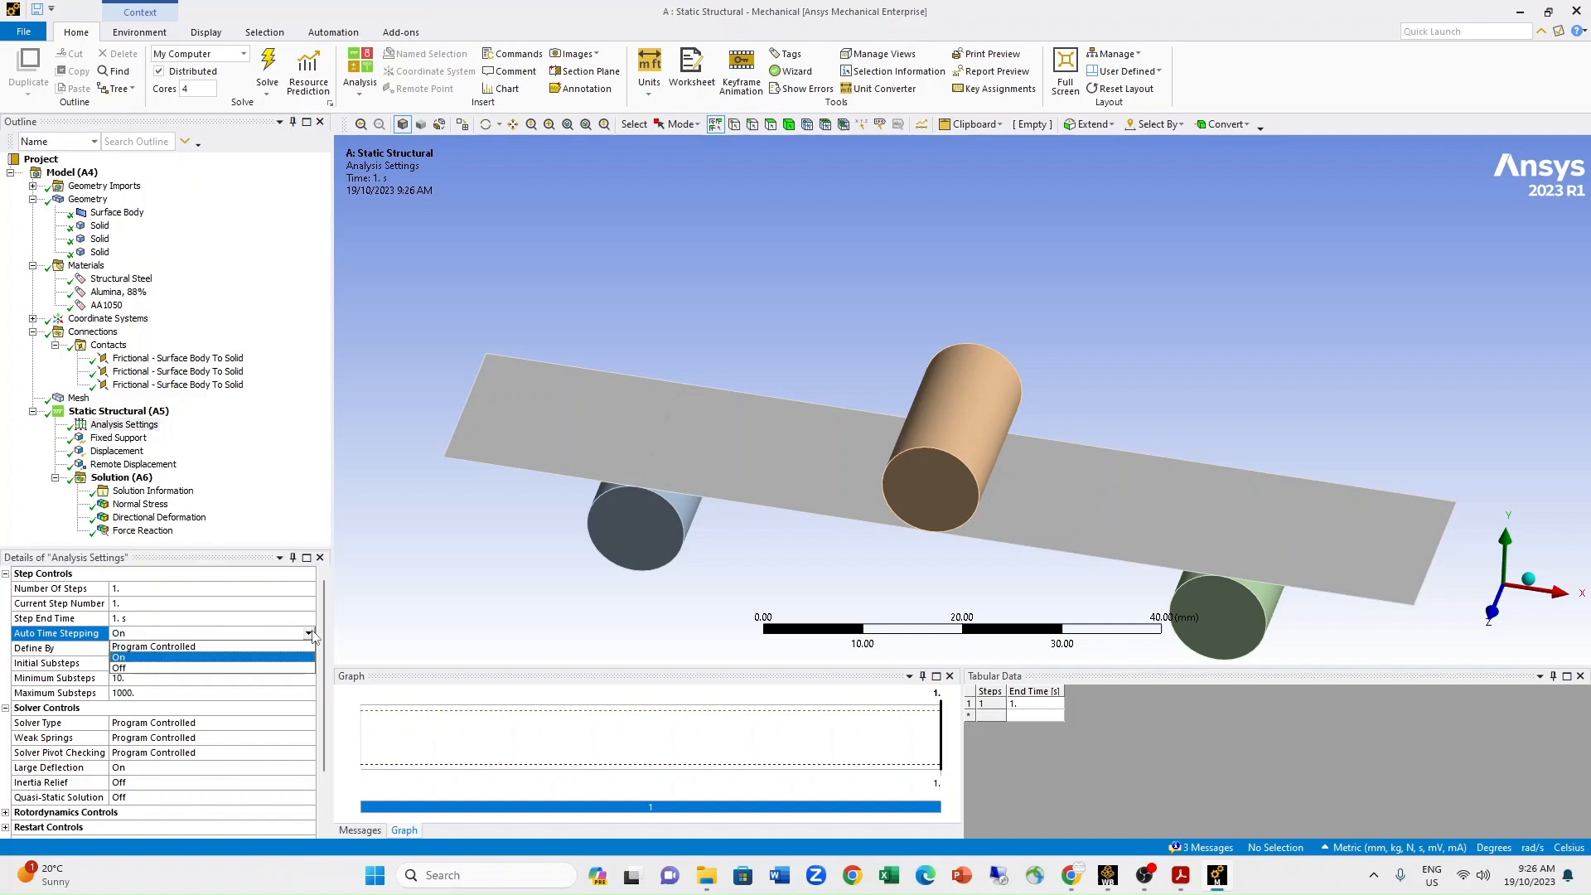
pyautogui.click(244, 659)
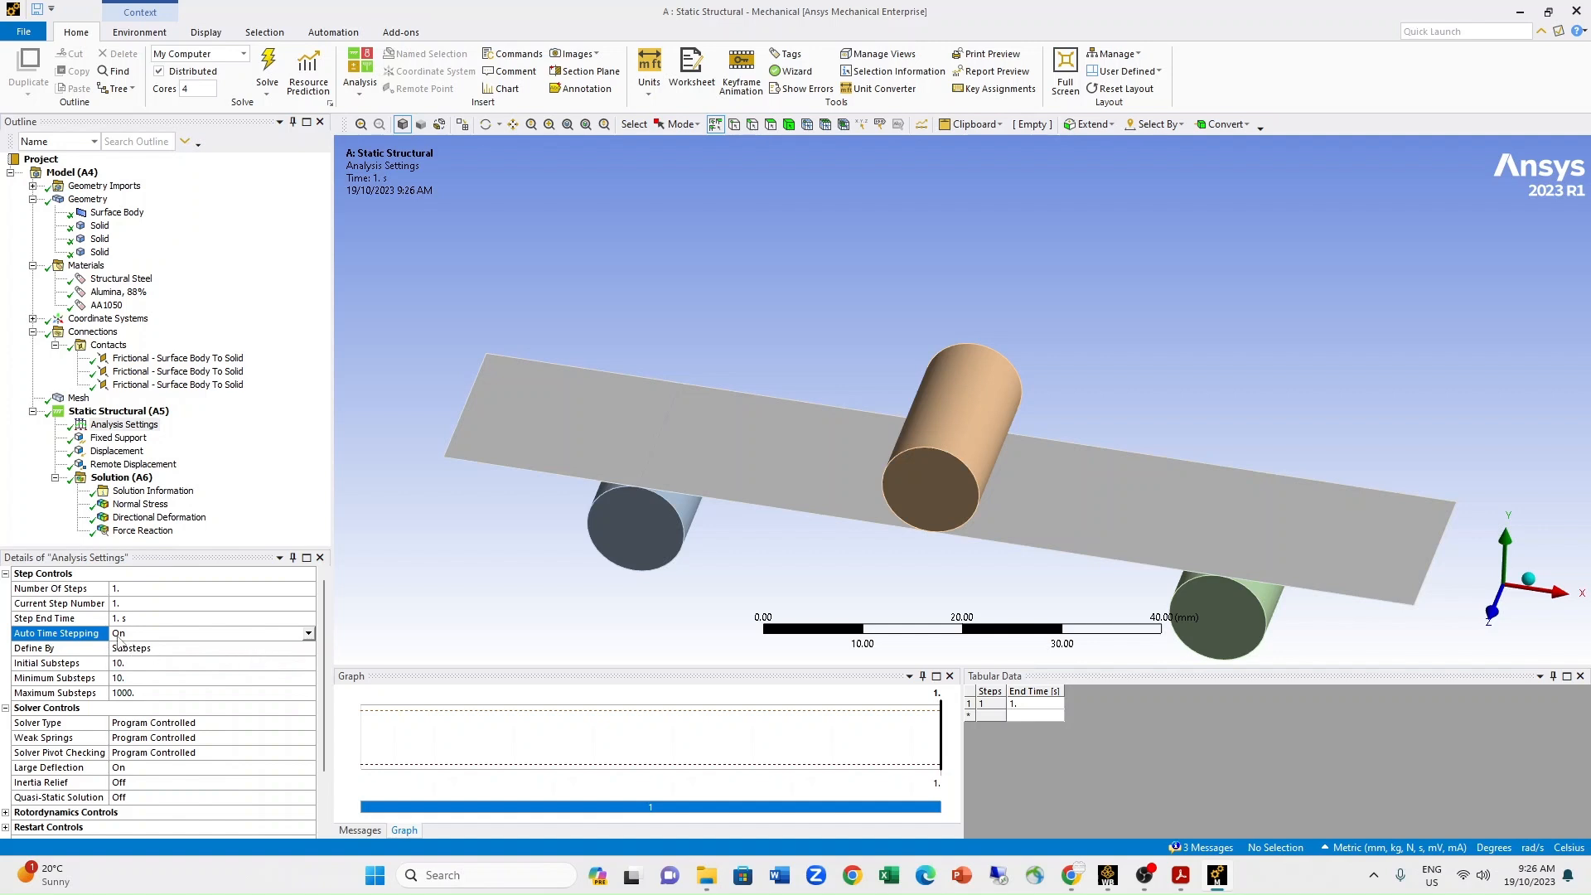
pyautogui.click(168, 633)
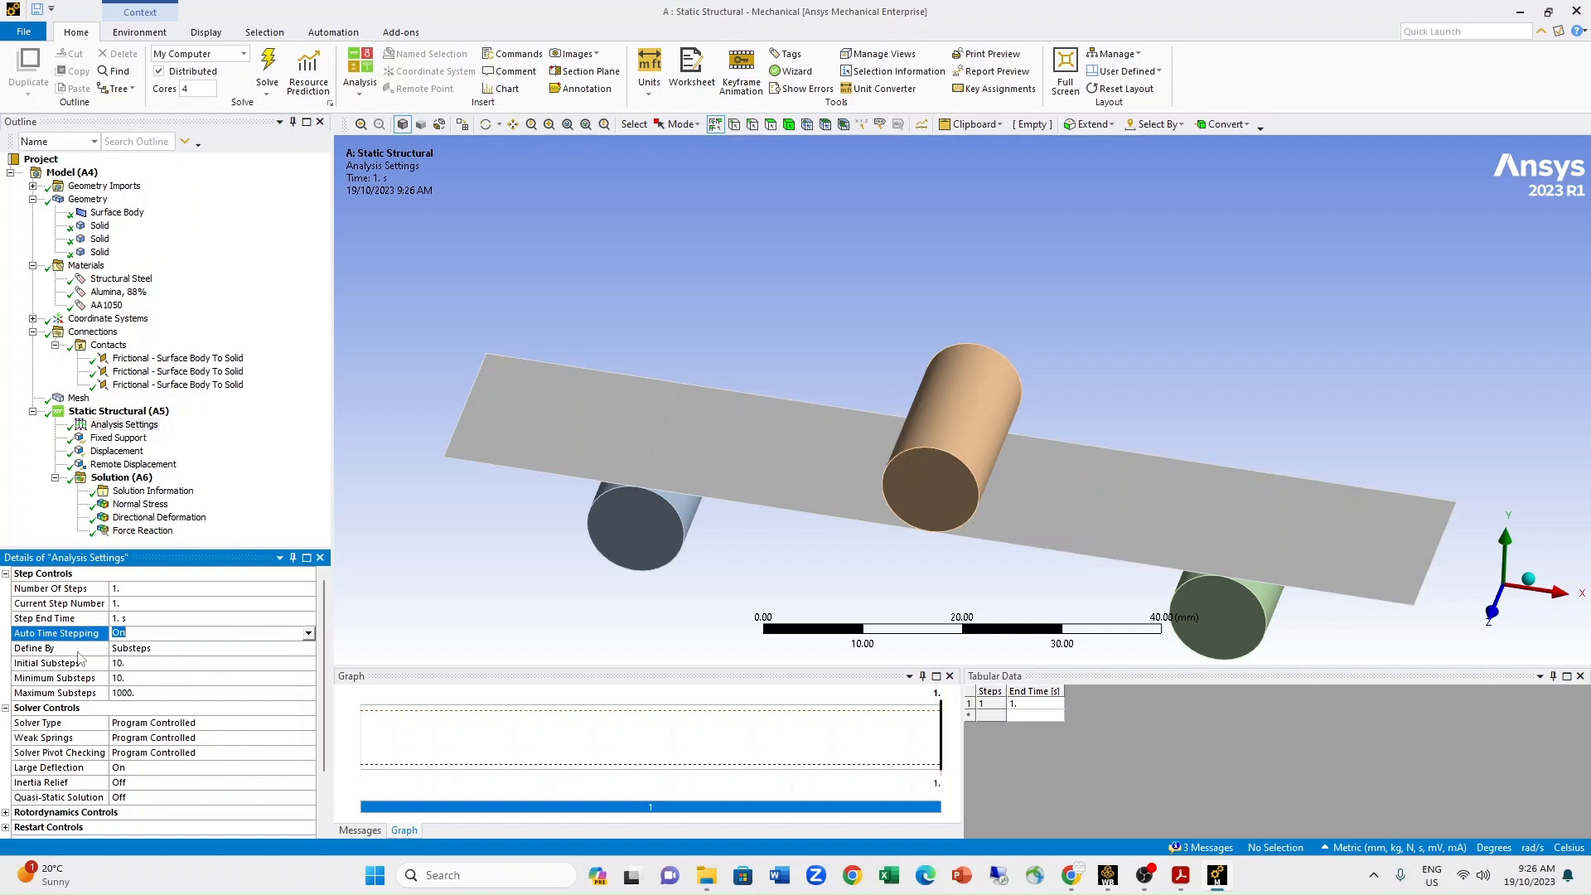
pyautogui.click(158, 651)
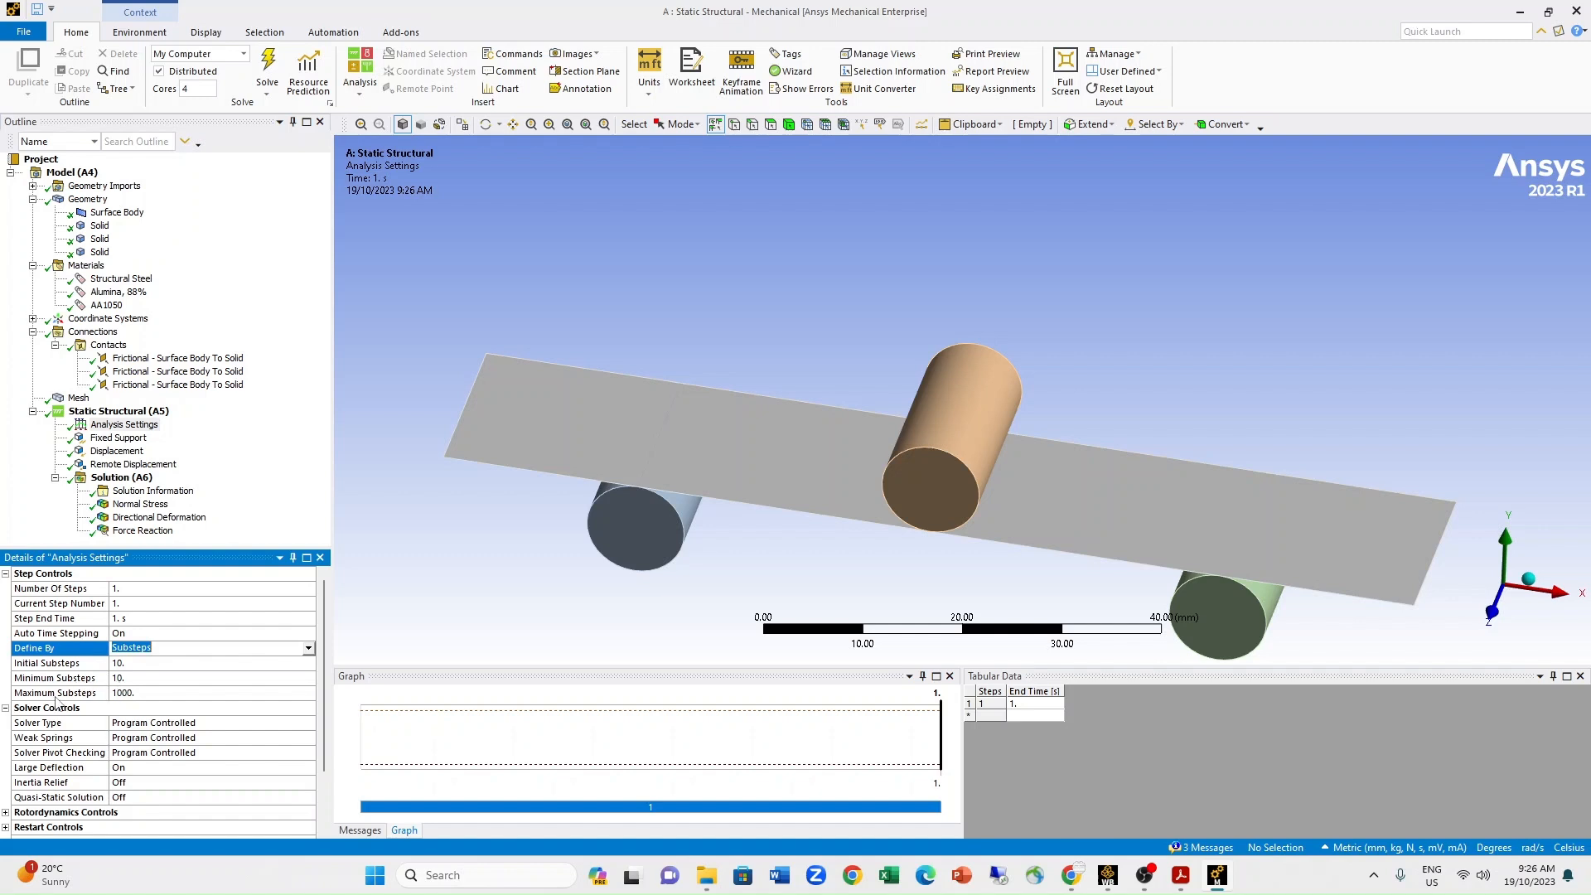
pyautogui.click(134, 694)
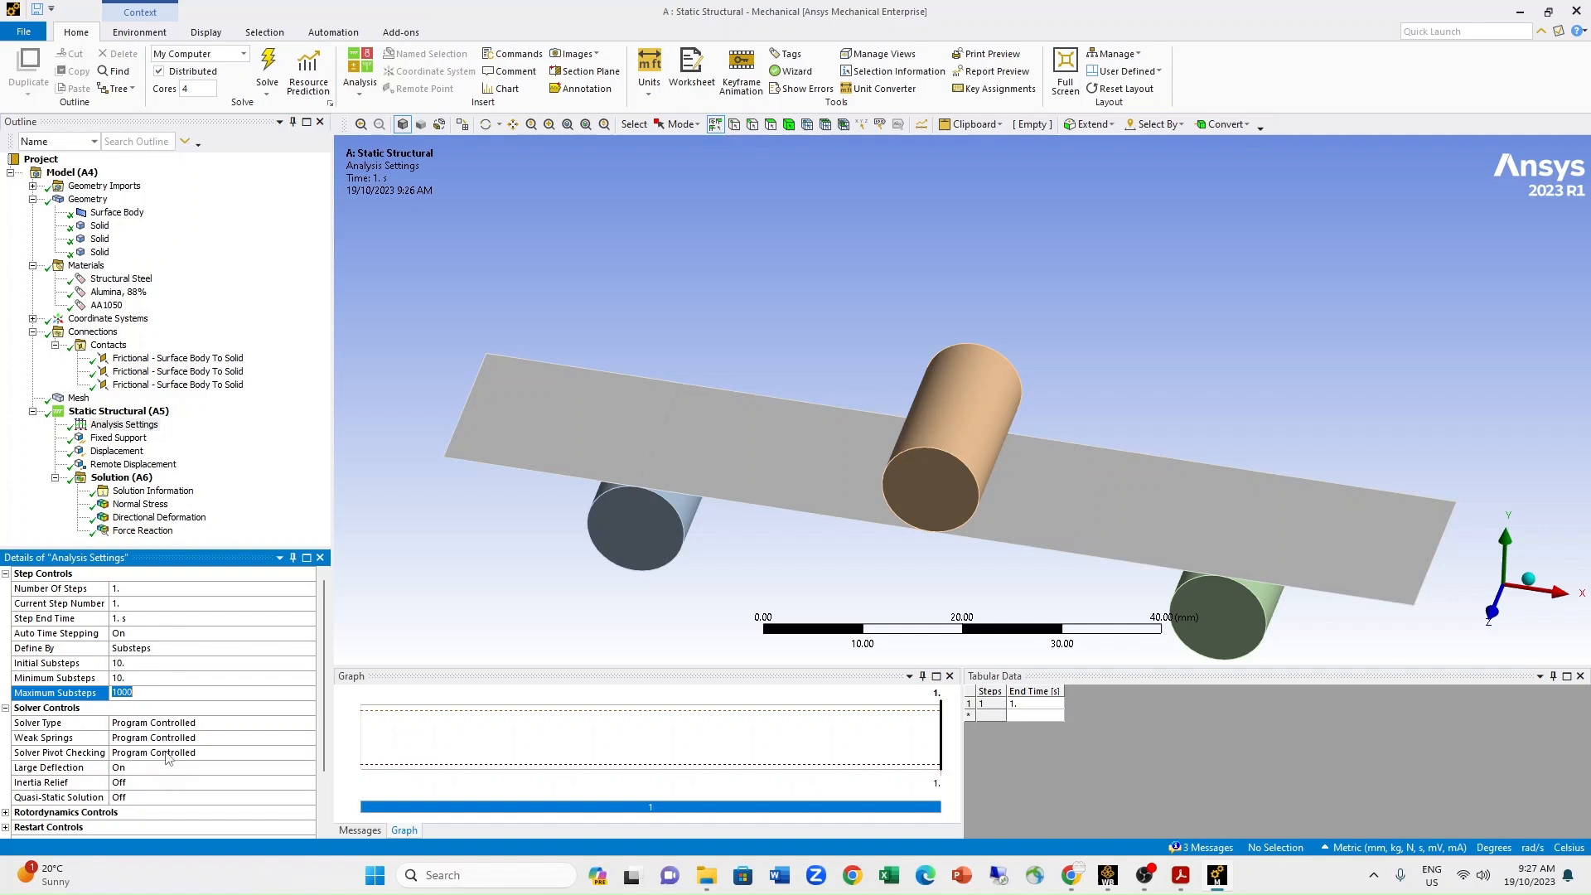
# Set Large Deflection to On in the solver controls of the analysis settings.
pyautogui.click(29, 771)
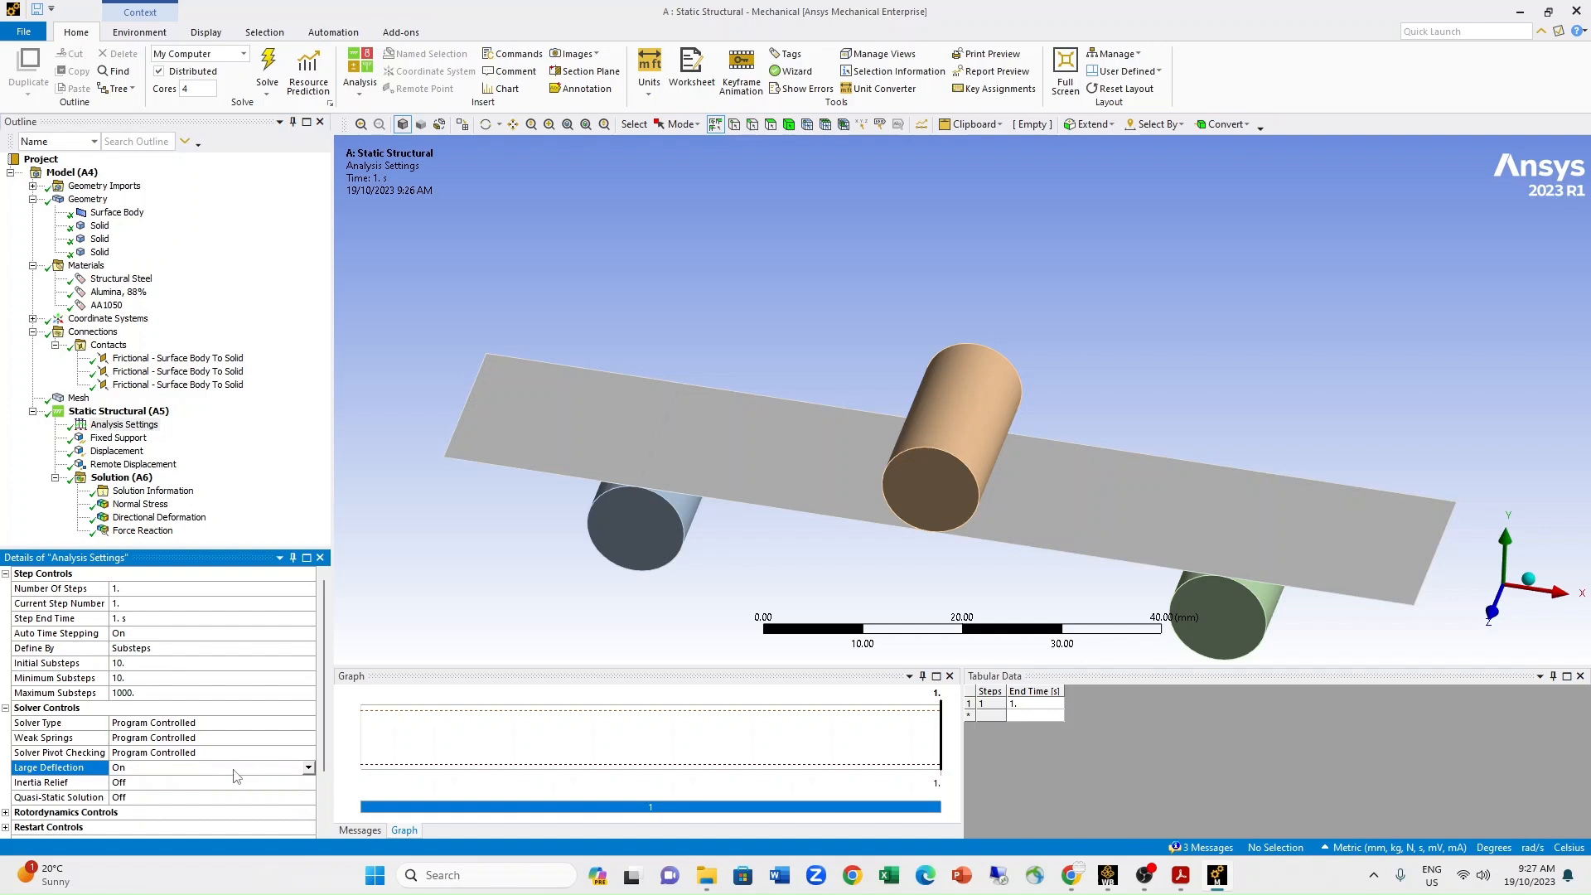
pyautogui.click(307, 768)
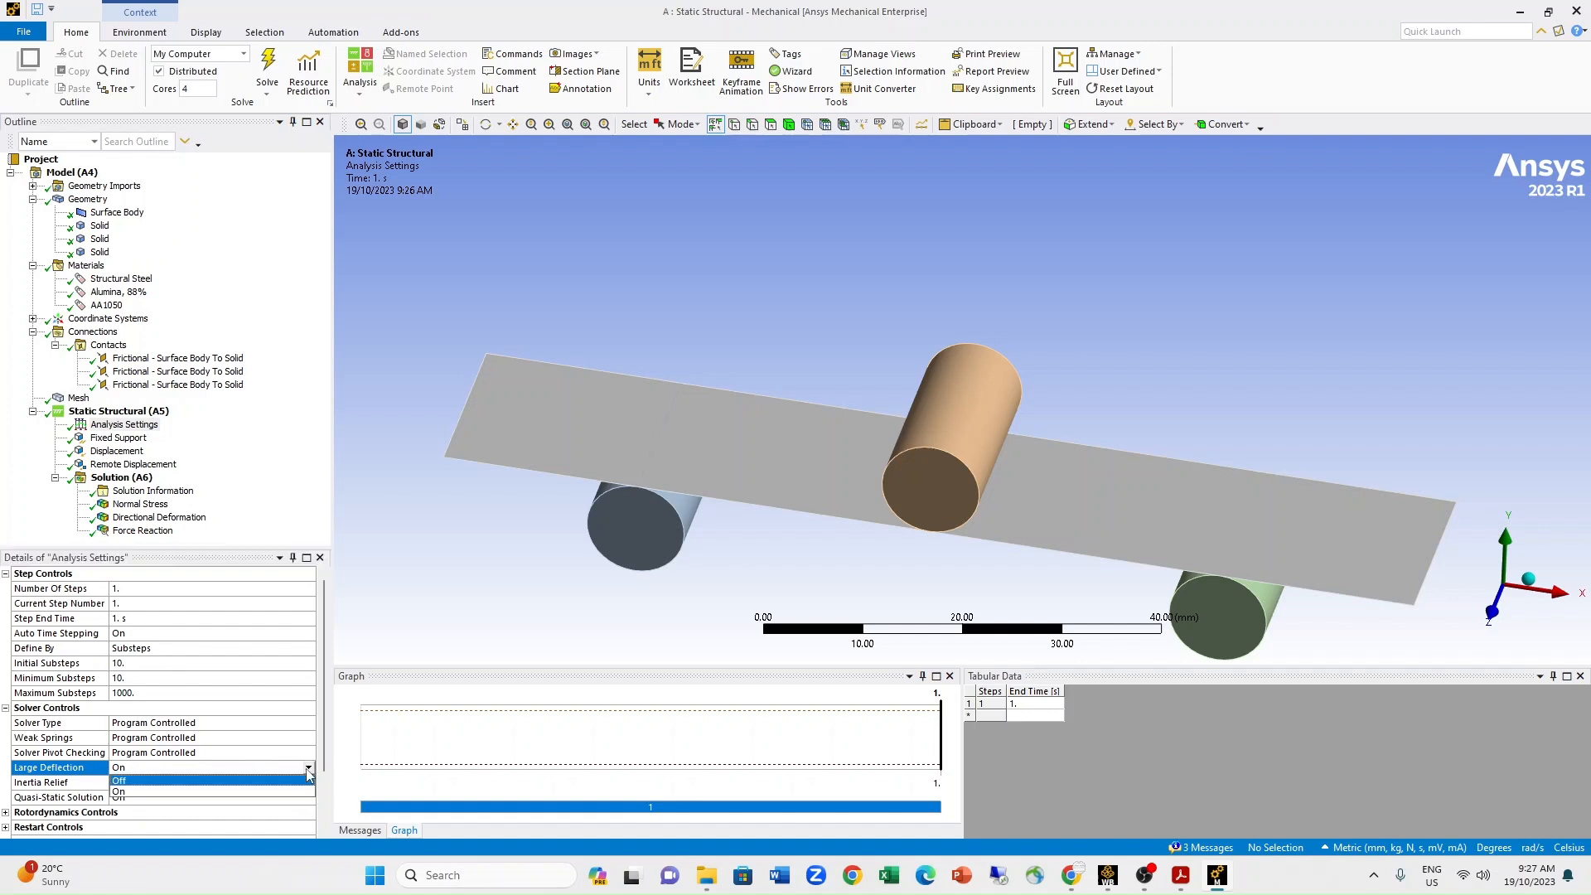
pyautogui.click(141, 792)
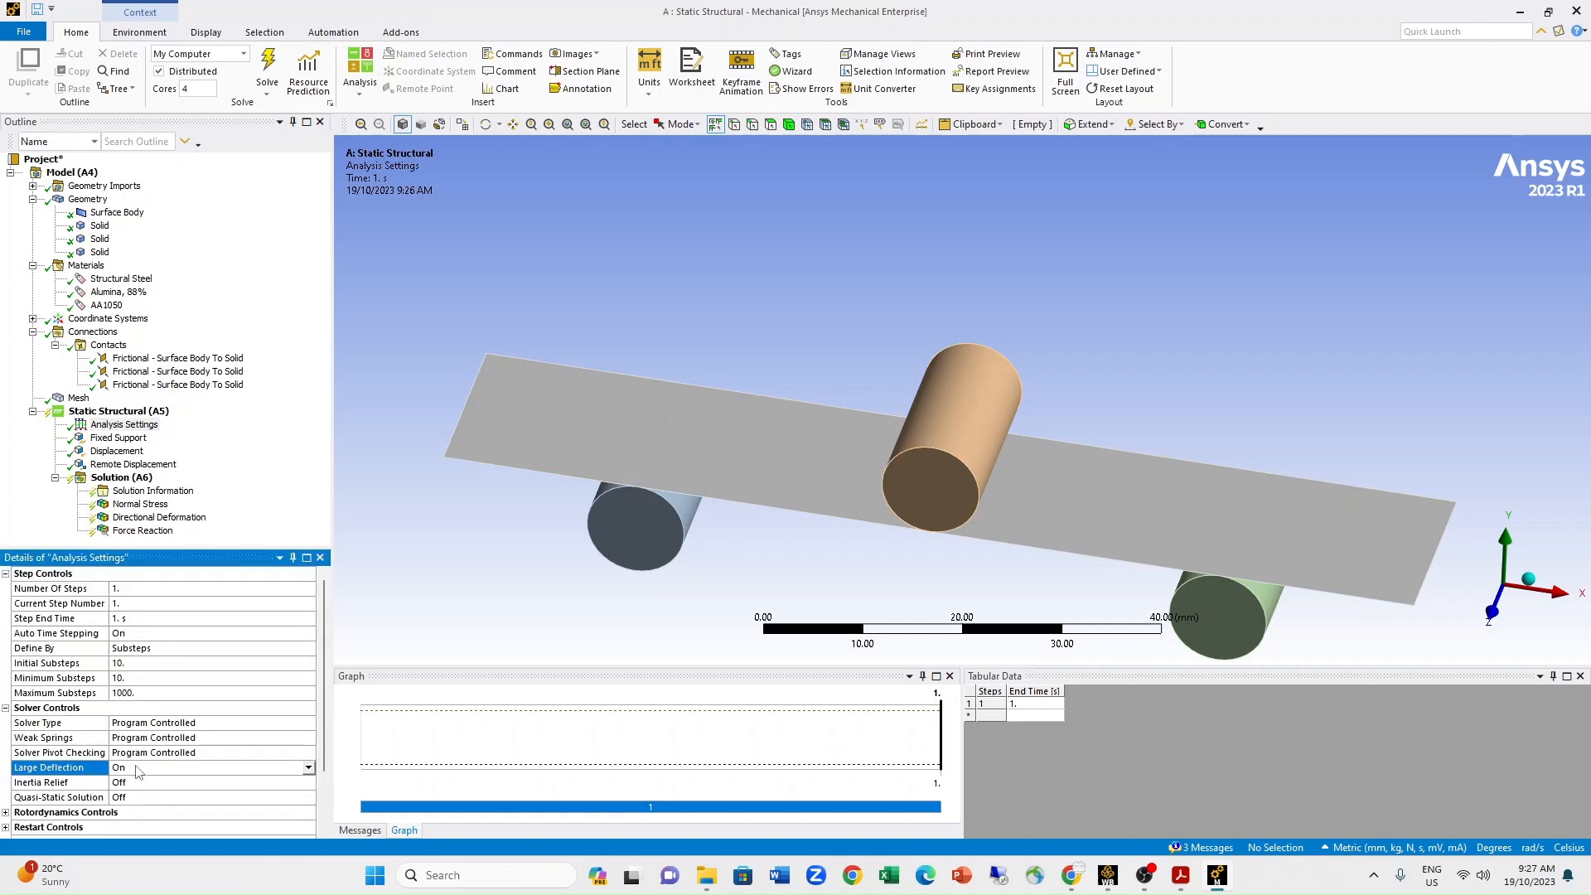
# Check the remaining analysis settings and the initial substeps, and solve the static structural analysis.
pyautogui.scroll(-2, 248, 744)
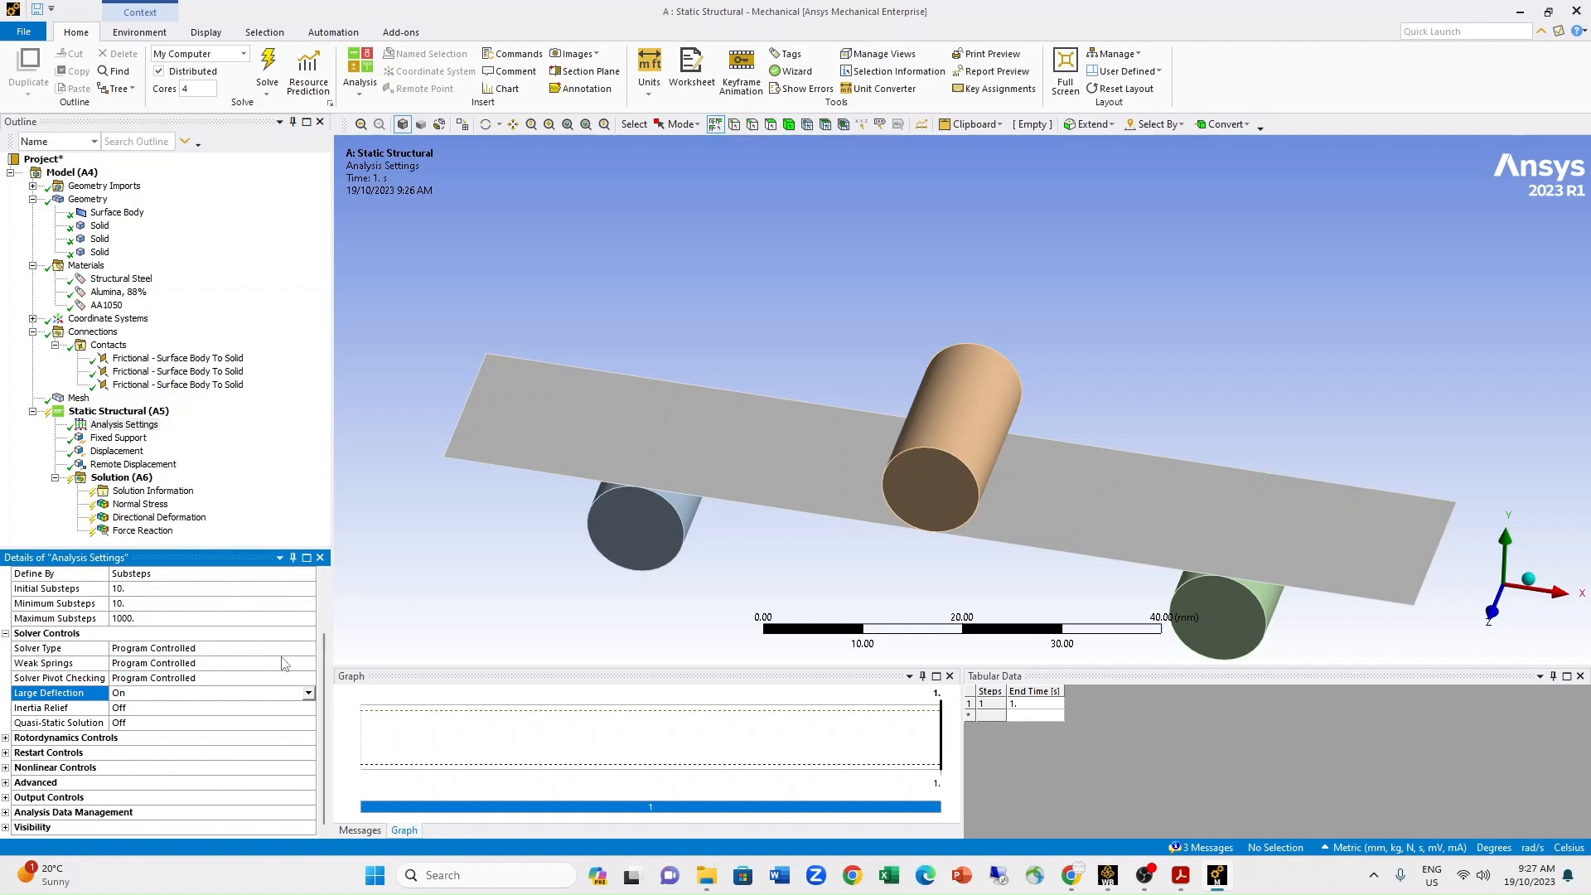
pyautogui.scroll(2, 281, 662)
pyautogui.click(145, 667)
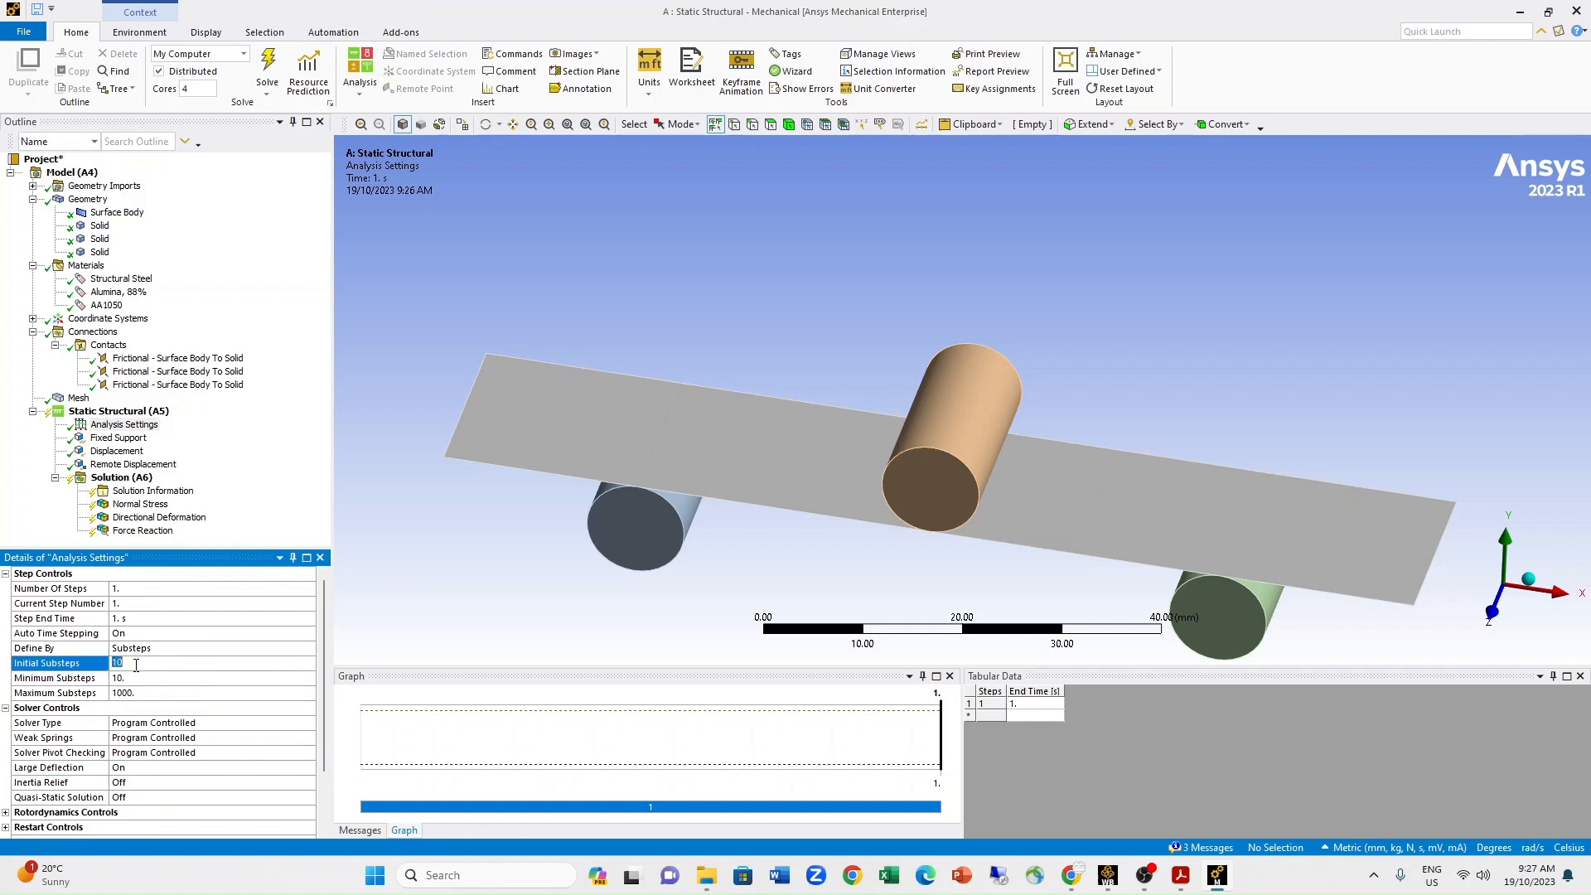
pyautogui.rightClick(122, 479)
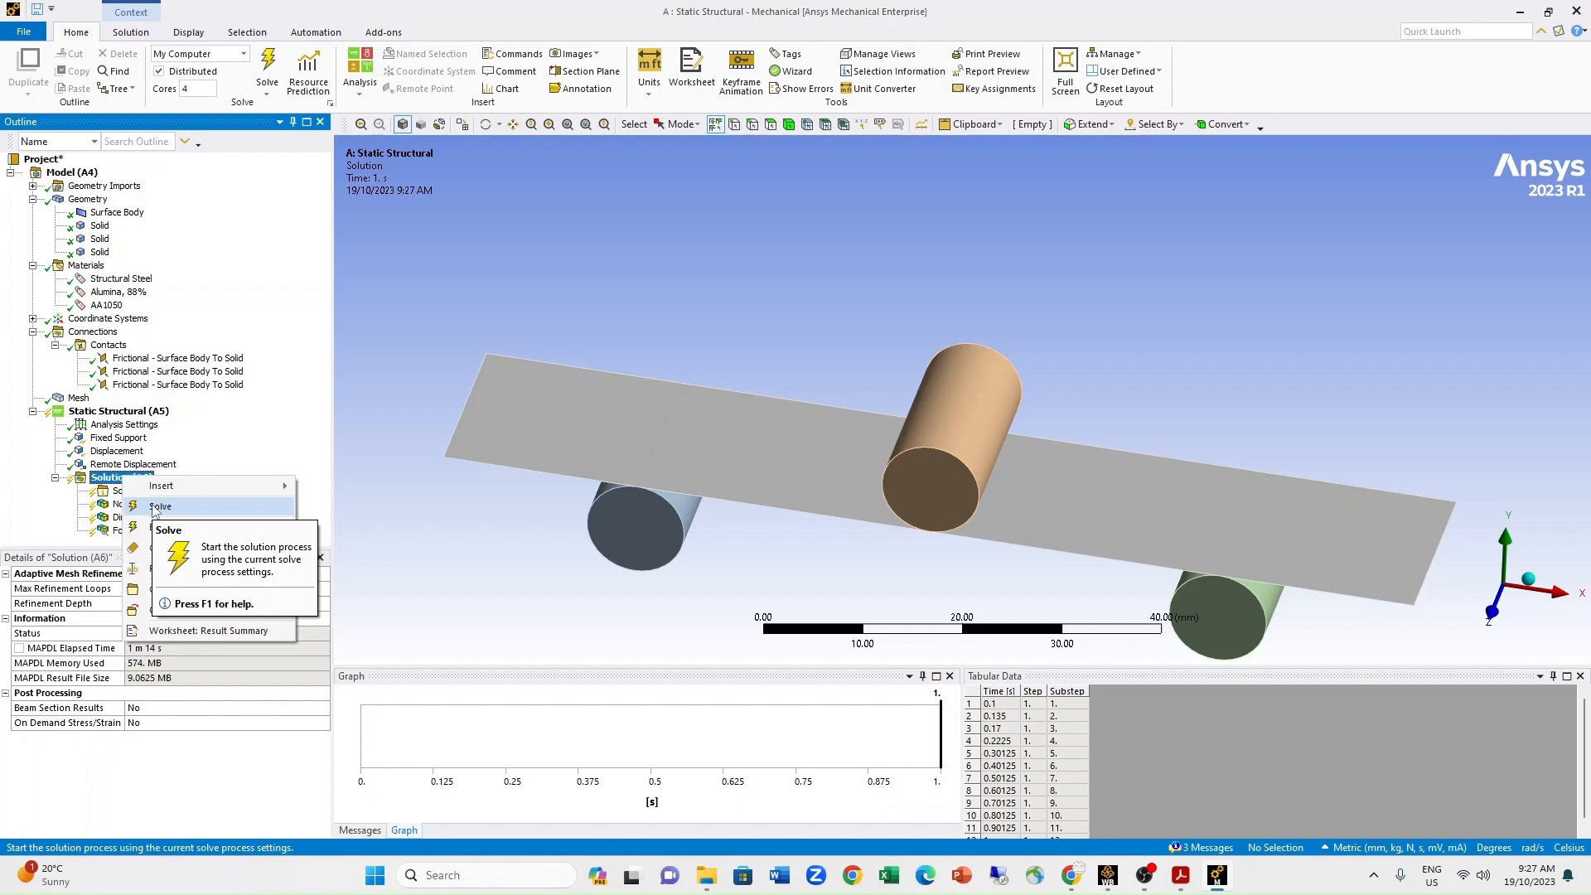
pyautogui.click(155, 507)
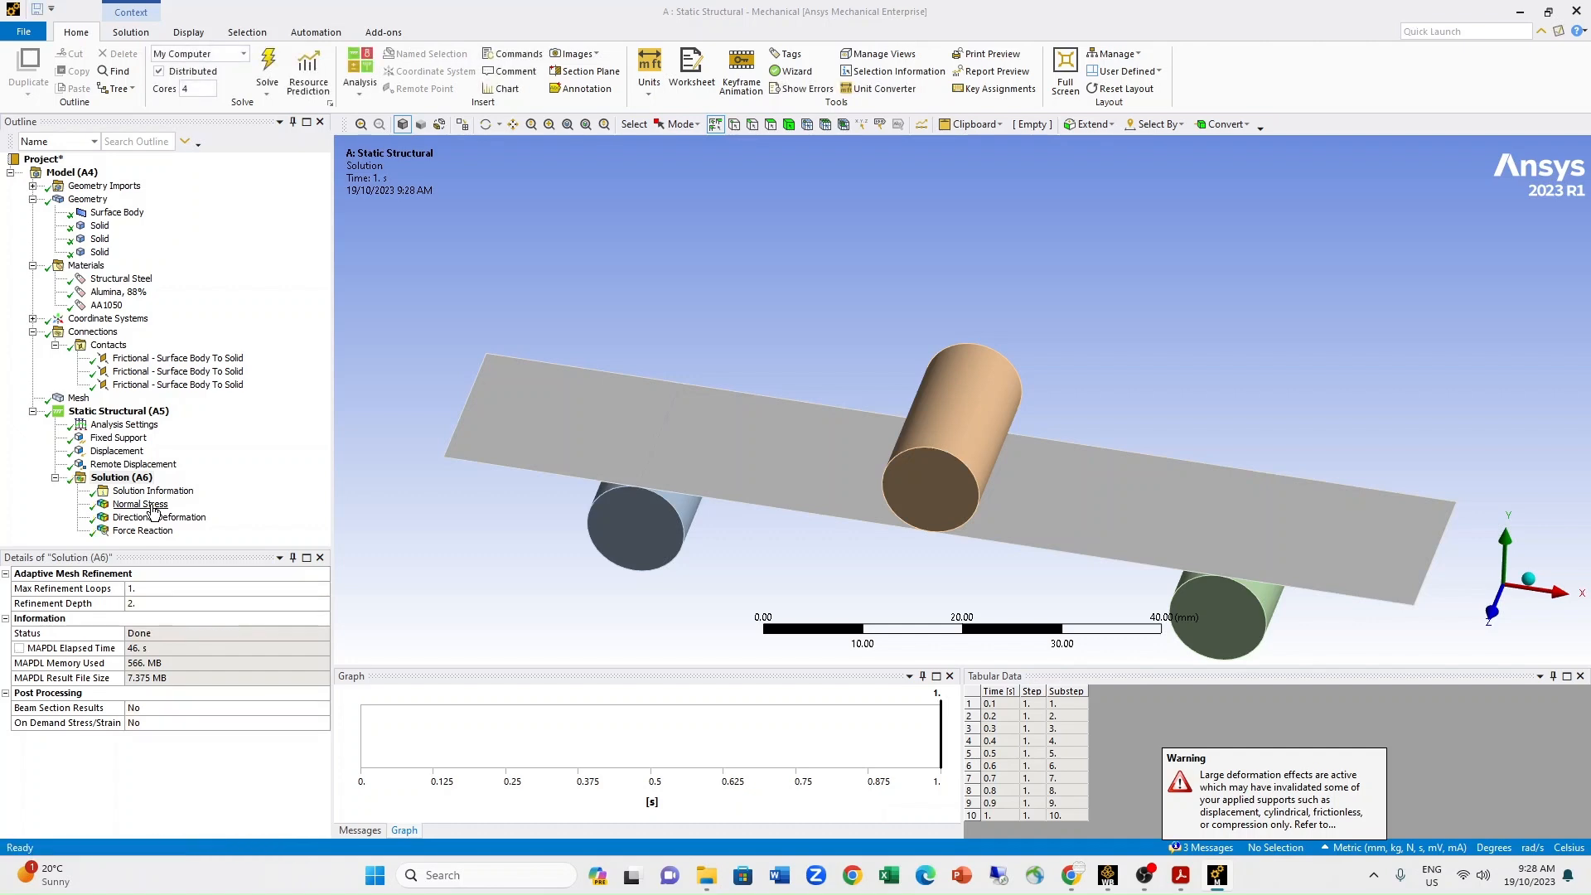
# Examine the normal stress, directional deformation and force reaction results, viewing the bent beam along the Z axis.
pyautogui.click(141, 504)
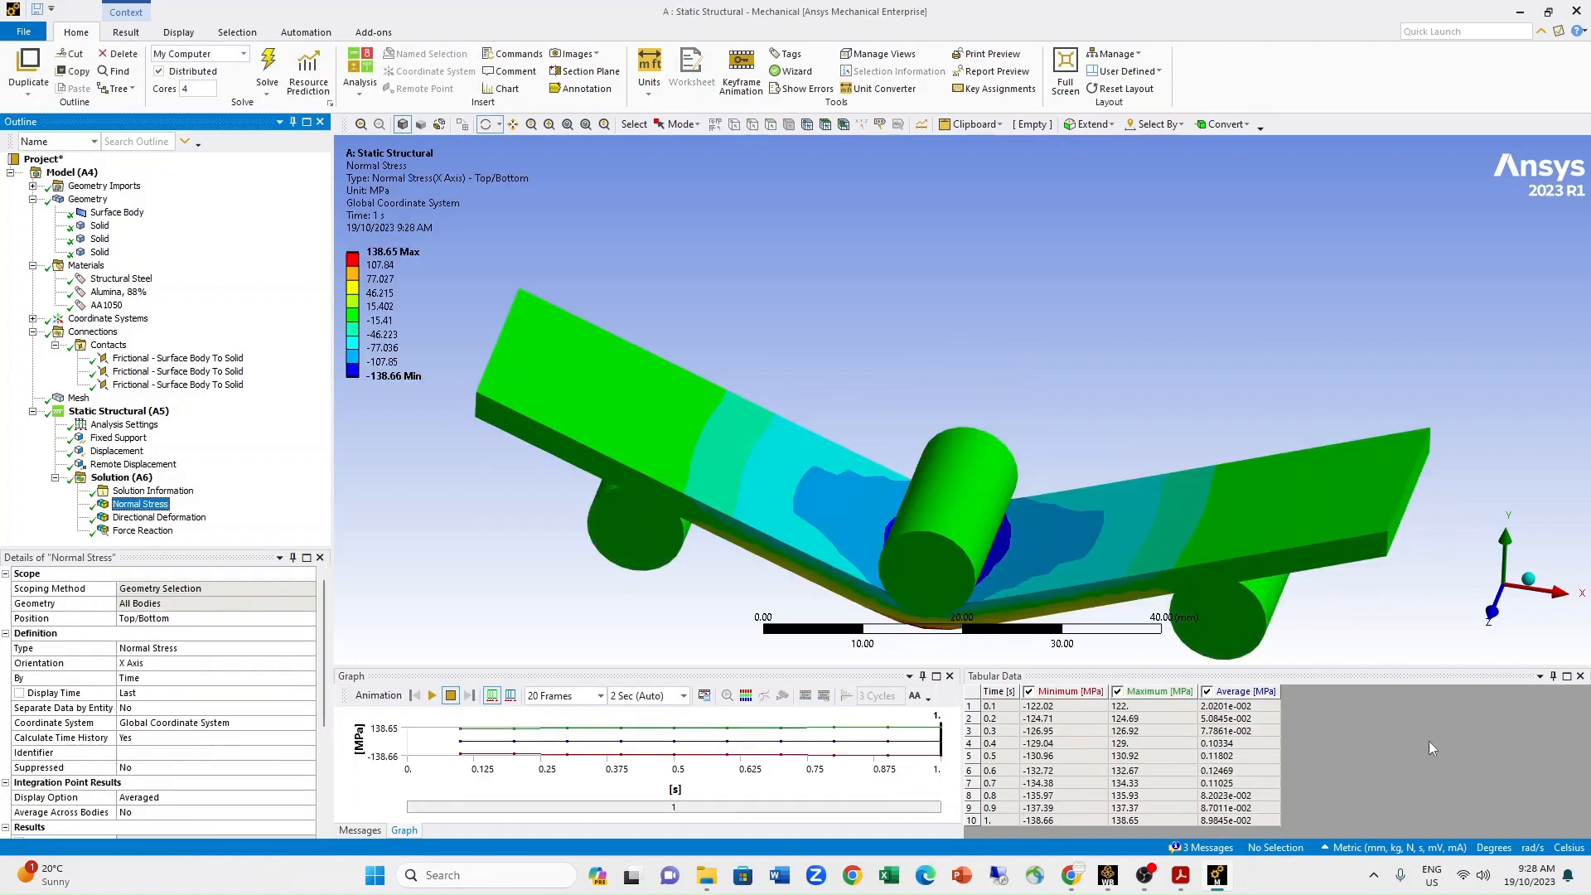
pyautogui.click(1492, 613)
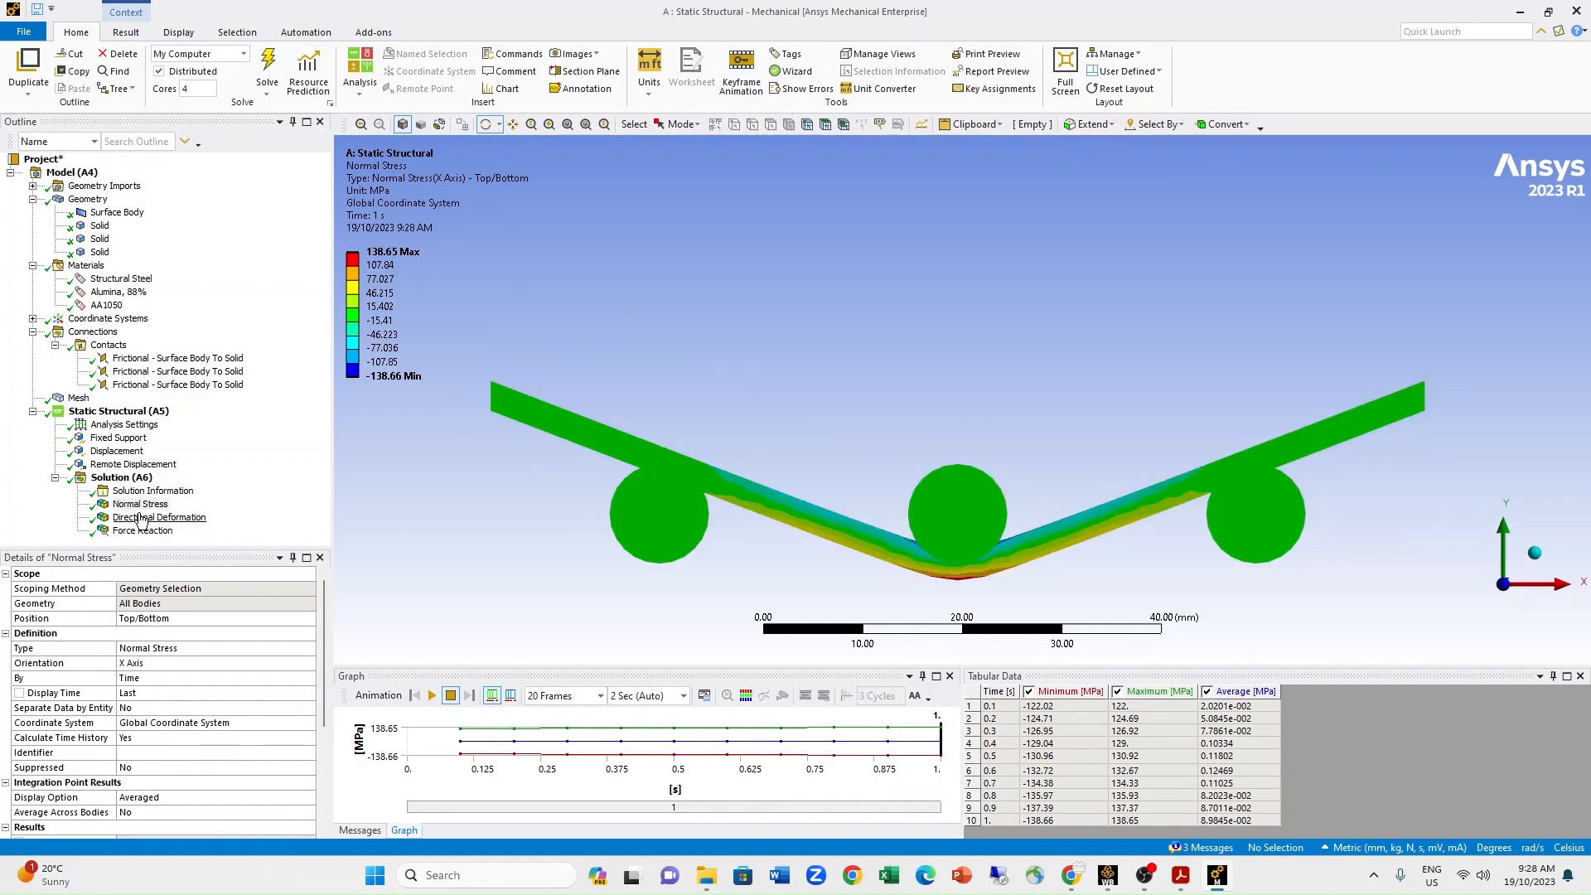
pyautogui.click(140, 506)
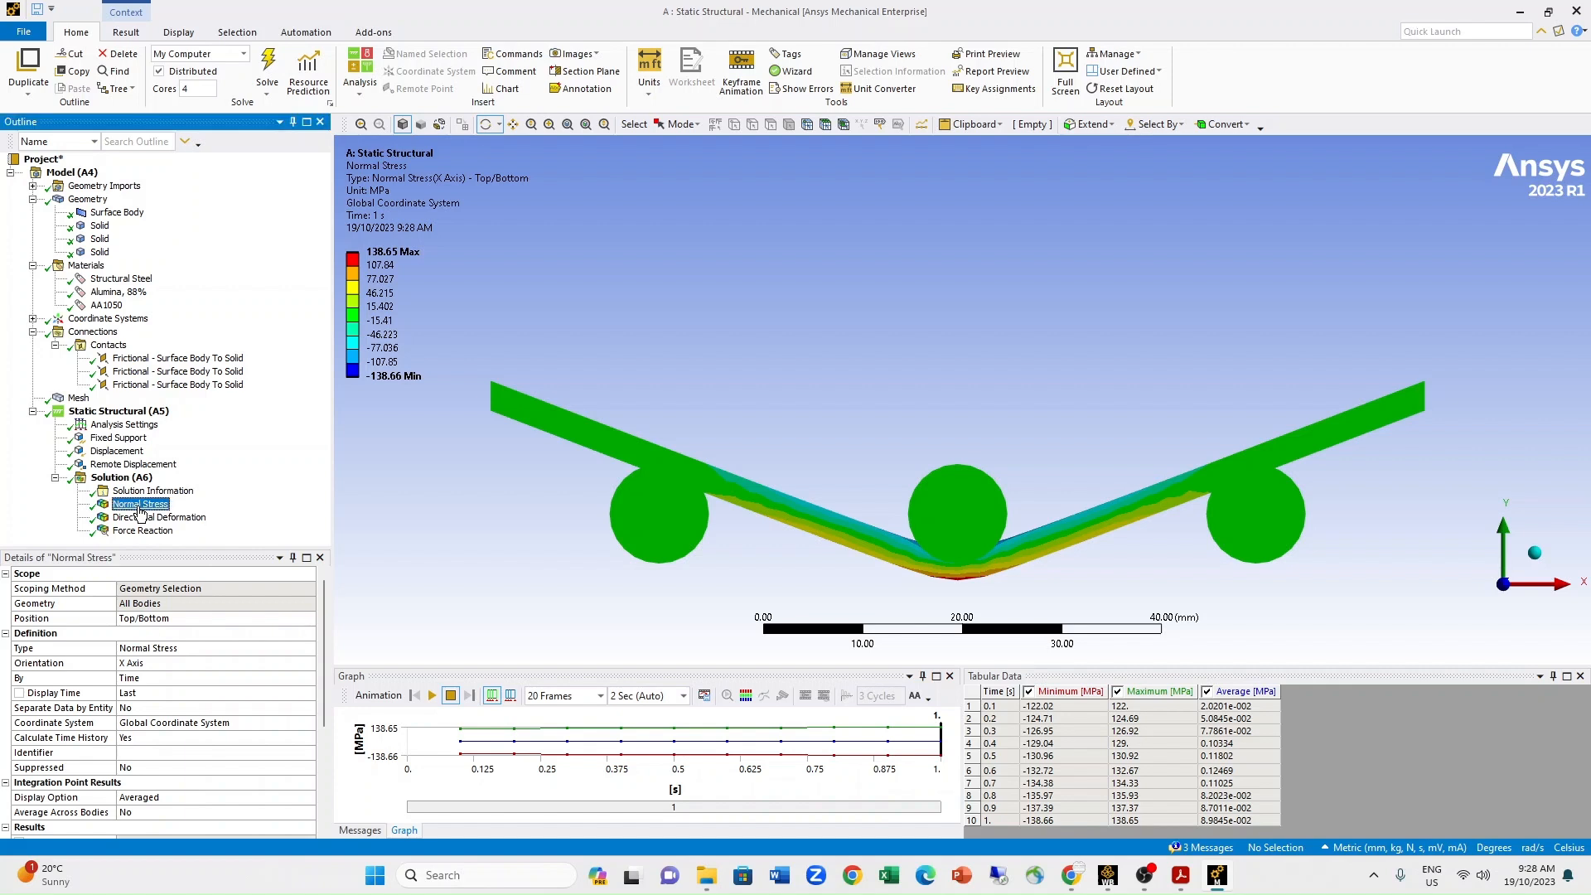
pyautogui.click(139, 519)
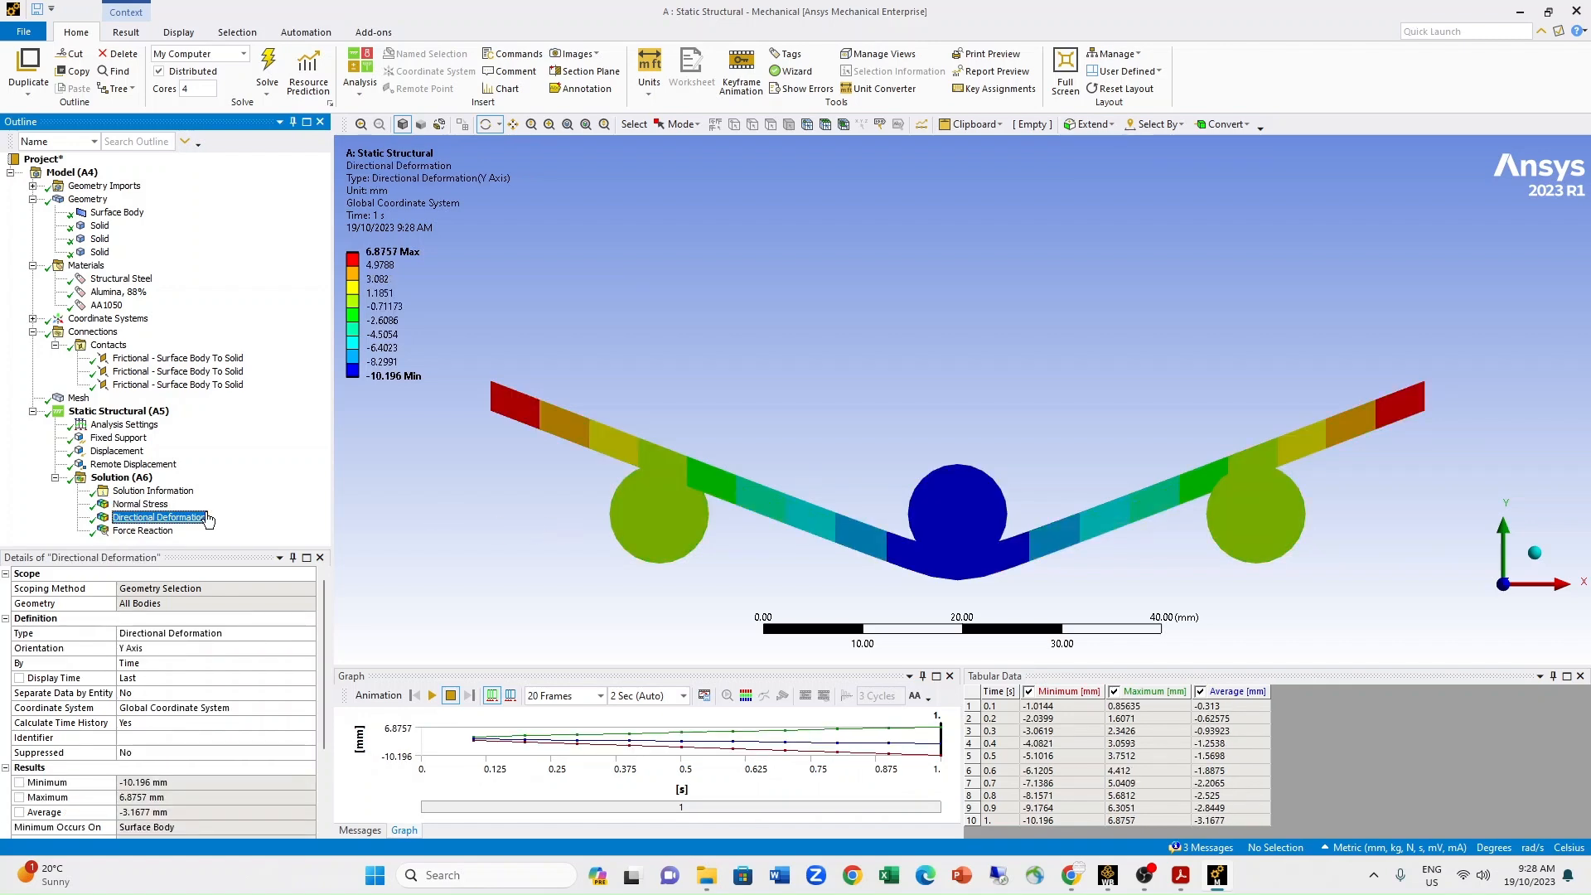
pyautogui.click(140, 531)
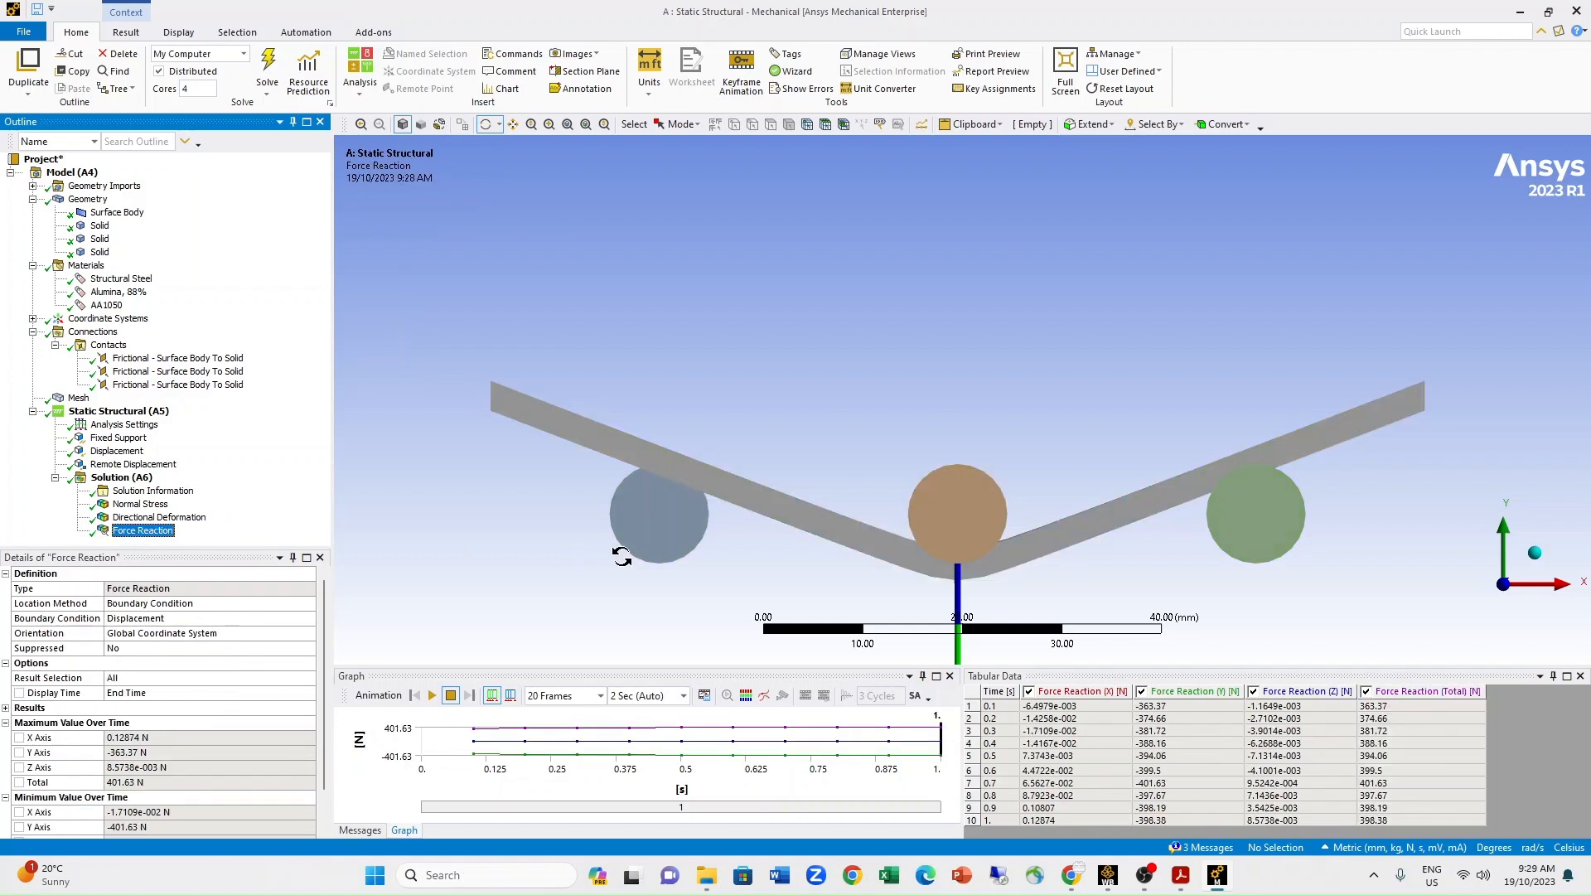
# Select the time and minimum columns in the directional deformation table, and revisit the force reaction and normal stress results.
pyautogui.click(153, 518)
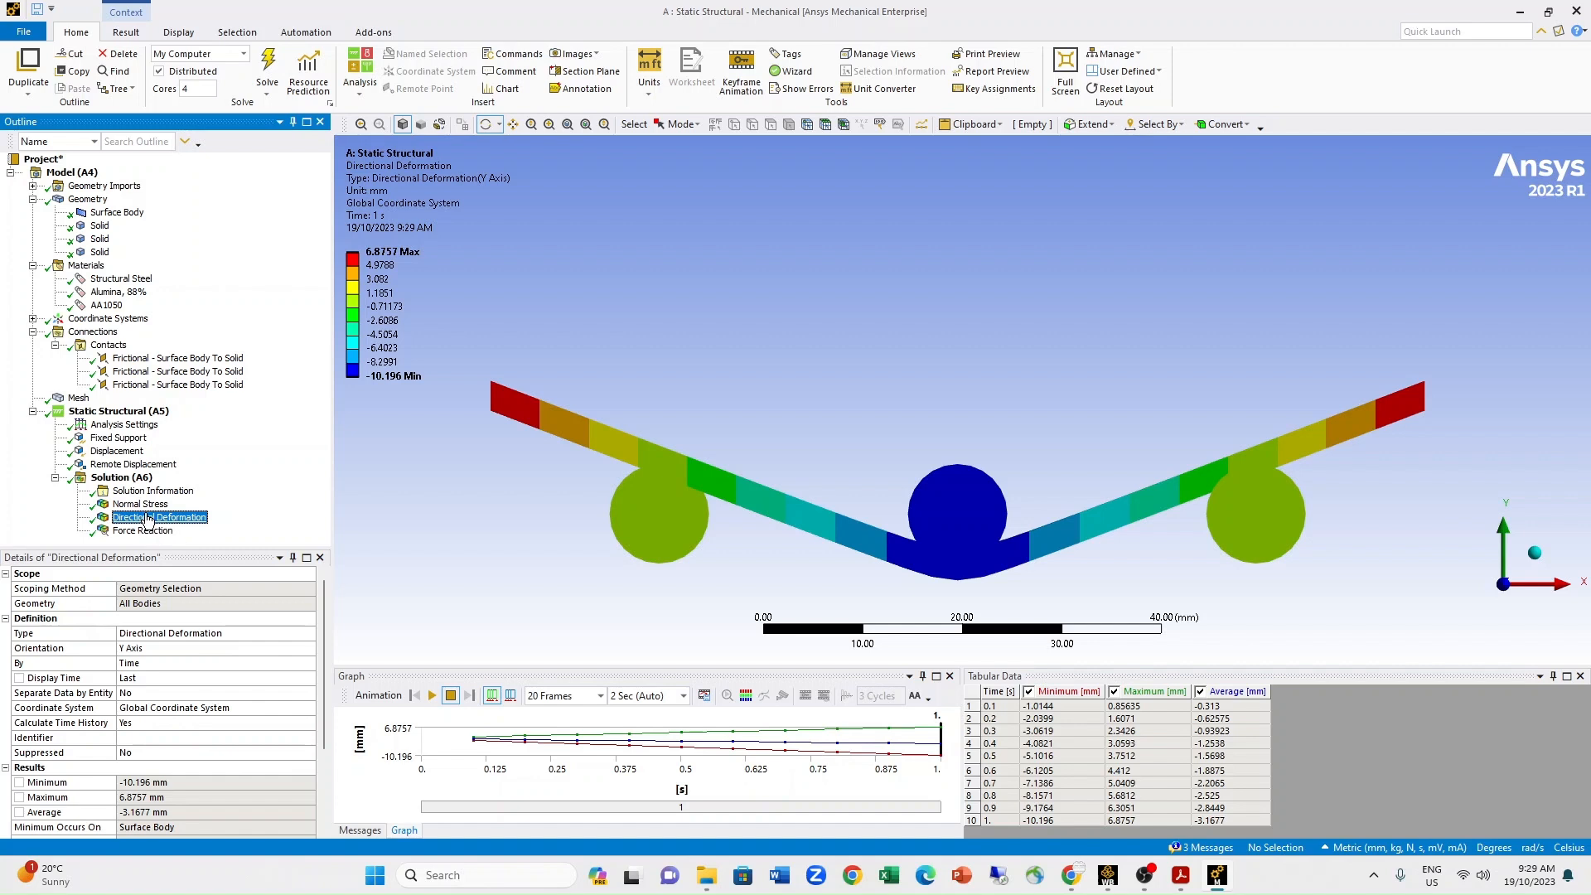
pyautogui.click(1000, 692)
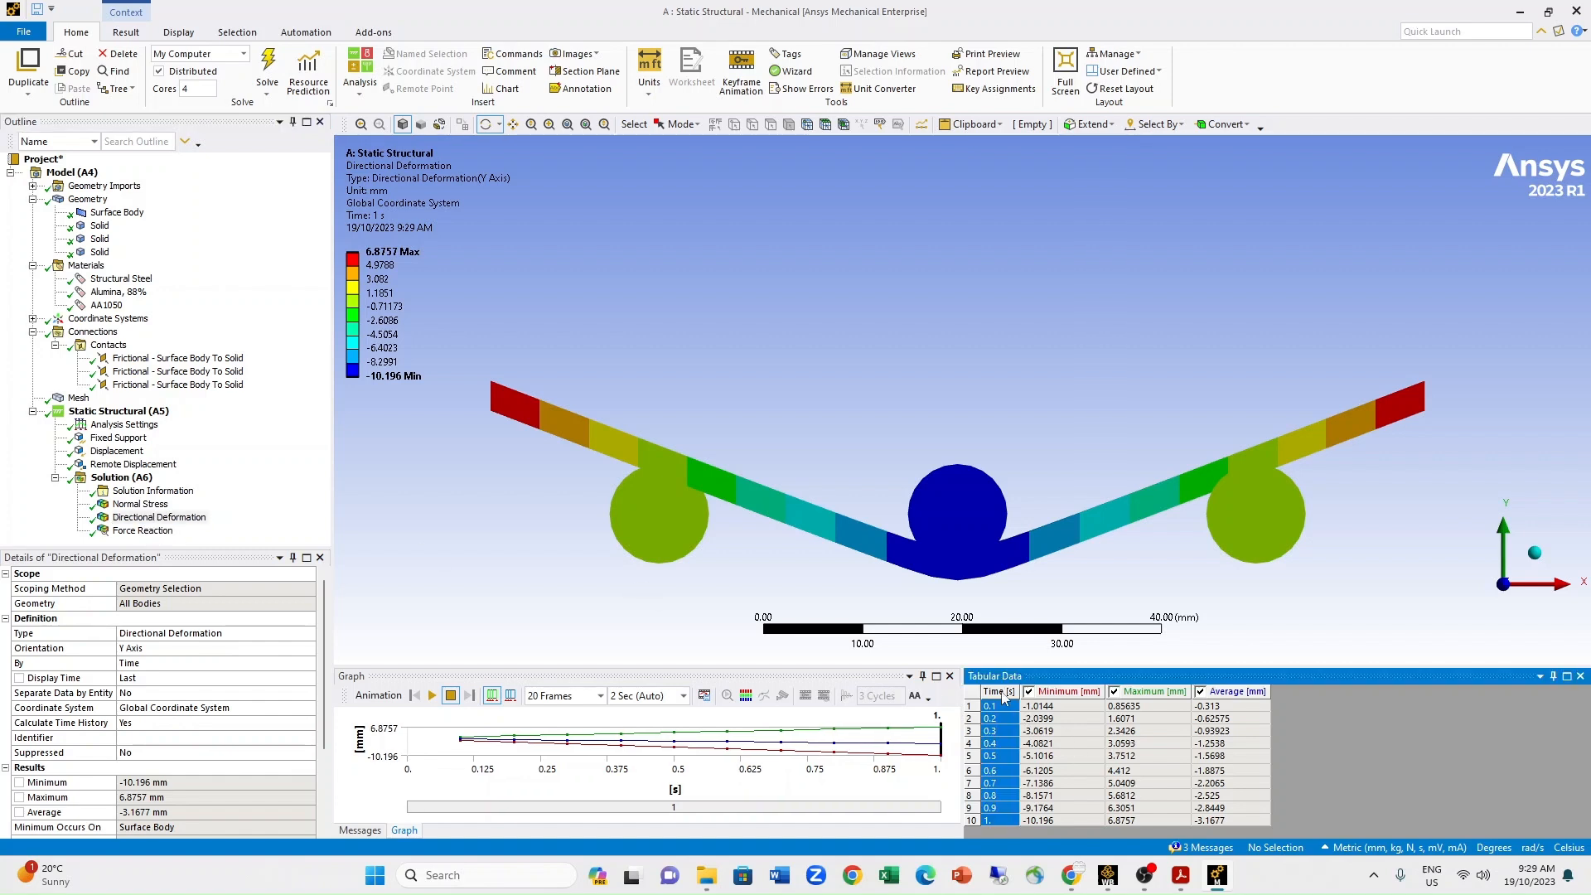
pyautogui.click(1068, 692)
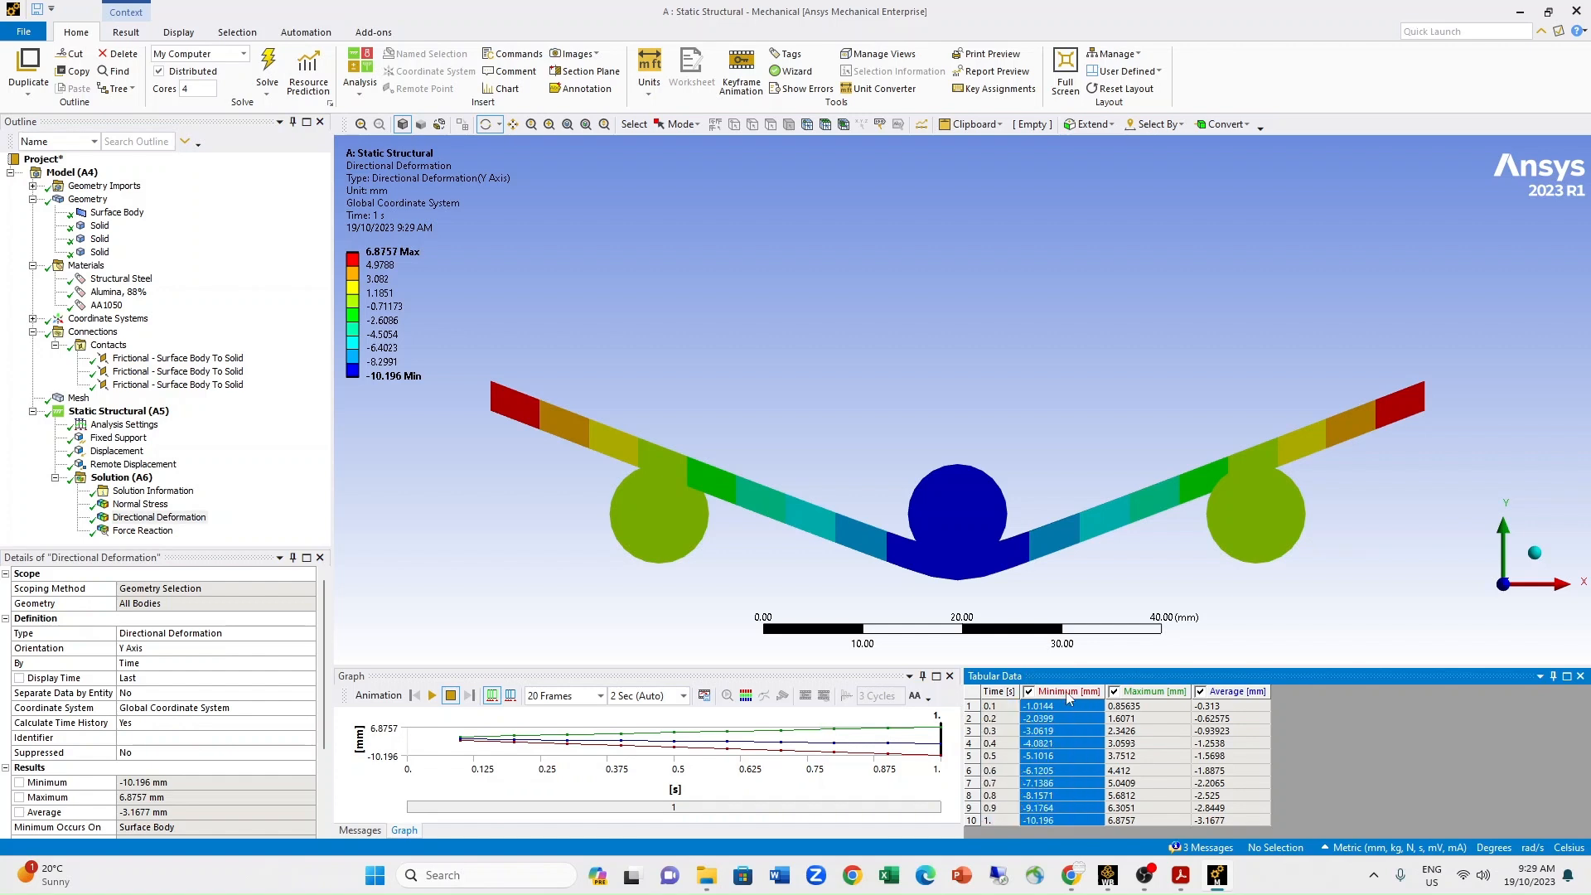
pyautogui.click(997, 693)
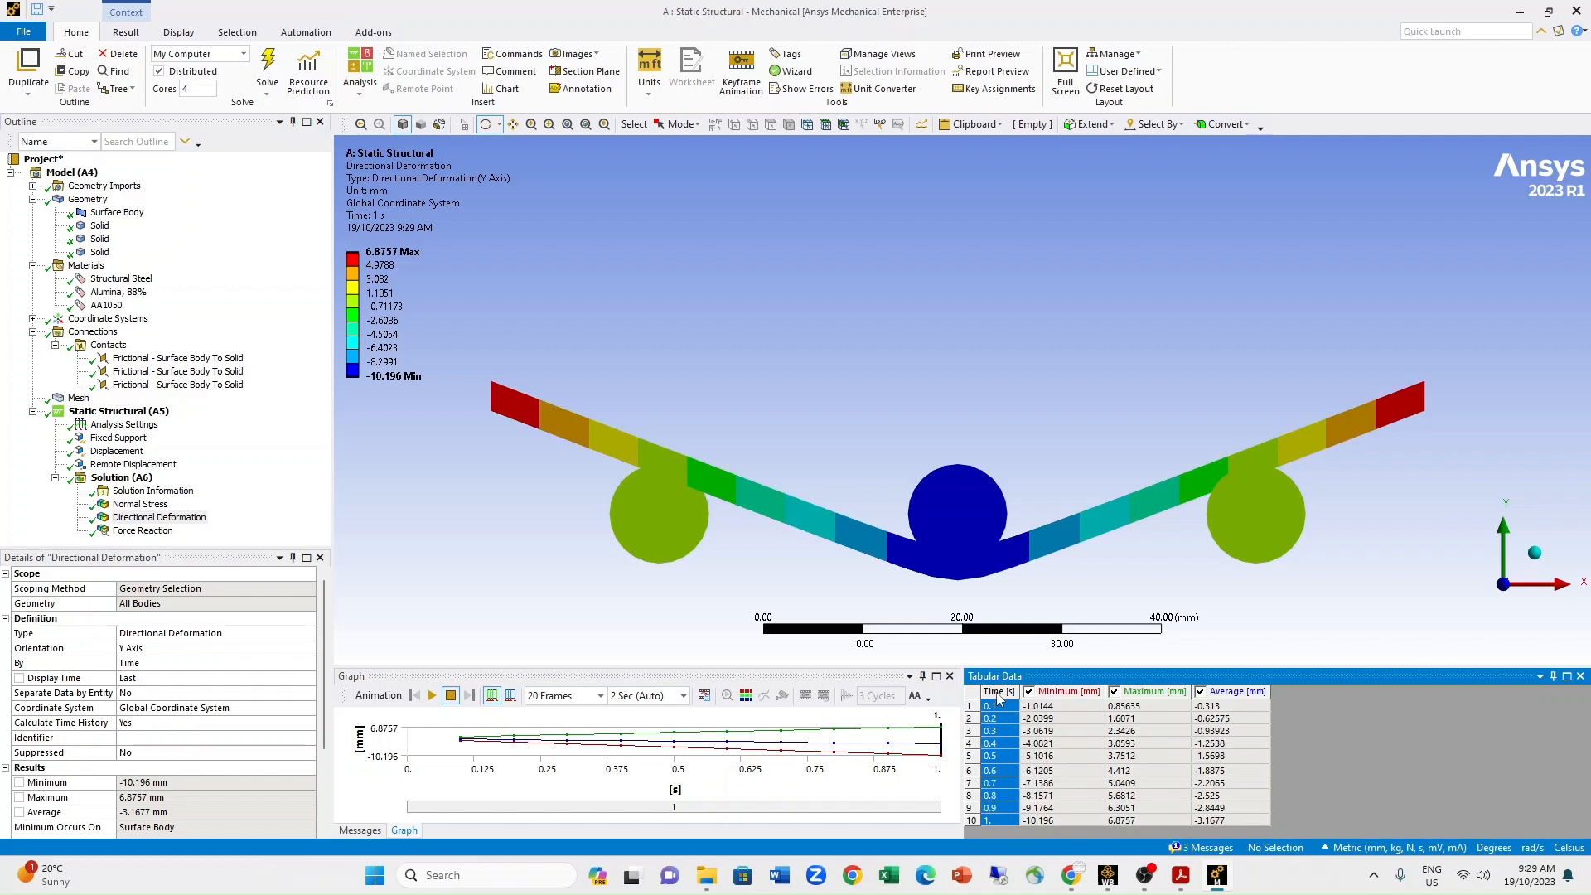
pyautogui.click(1058, 694)
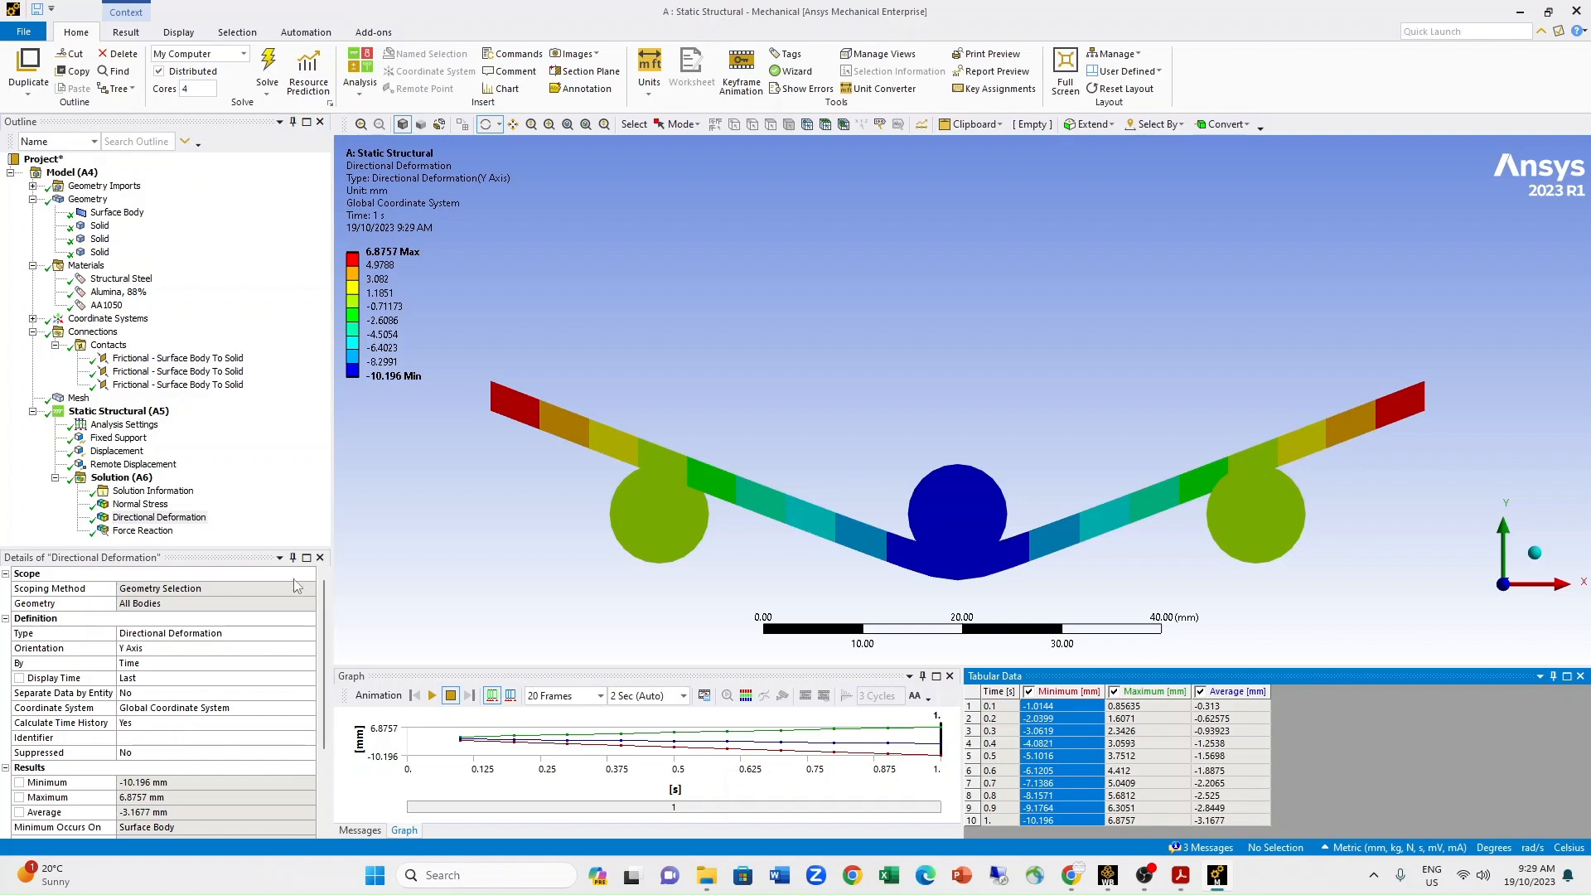
pyautogui.click(140, 531)
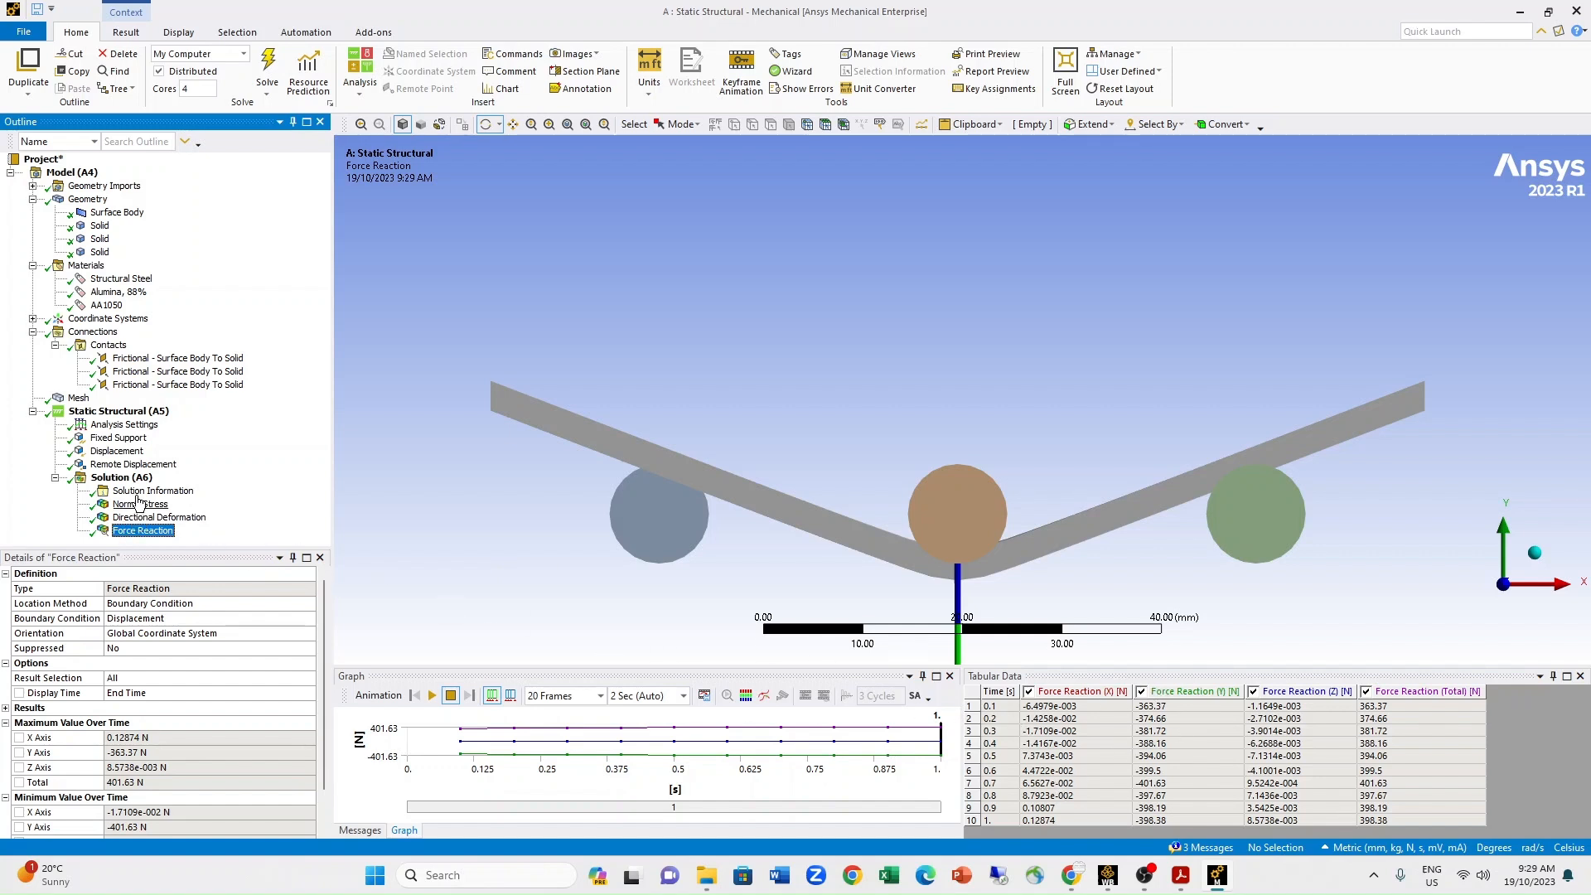
pyautogui.click(141, 504)
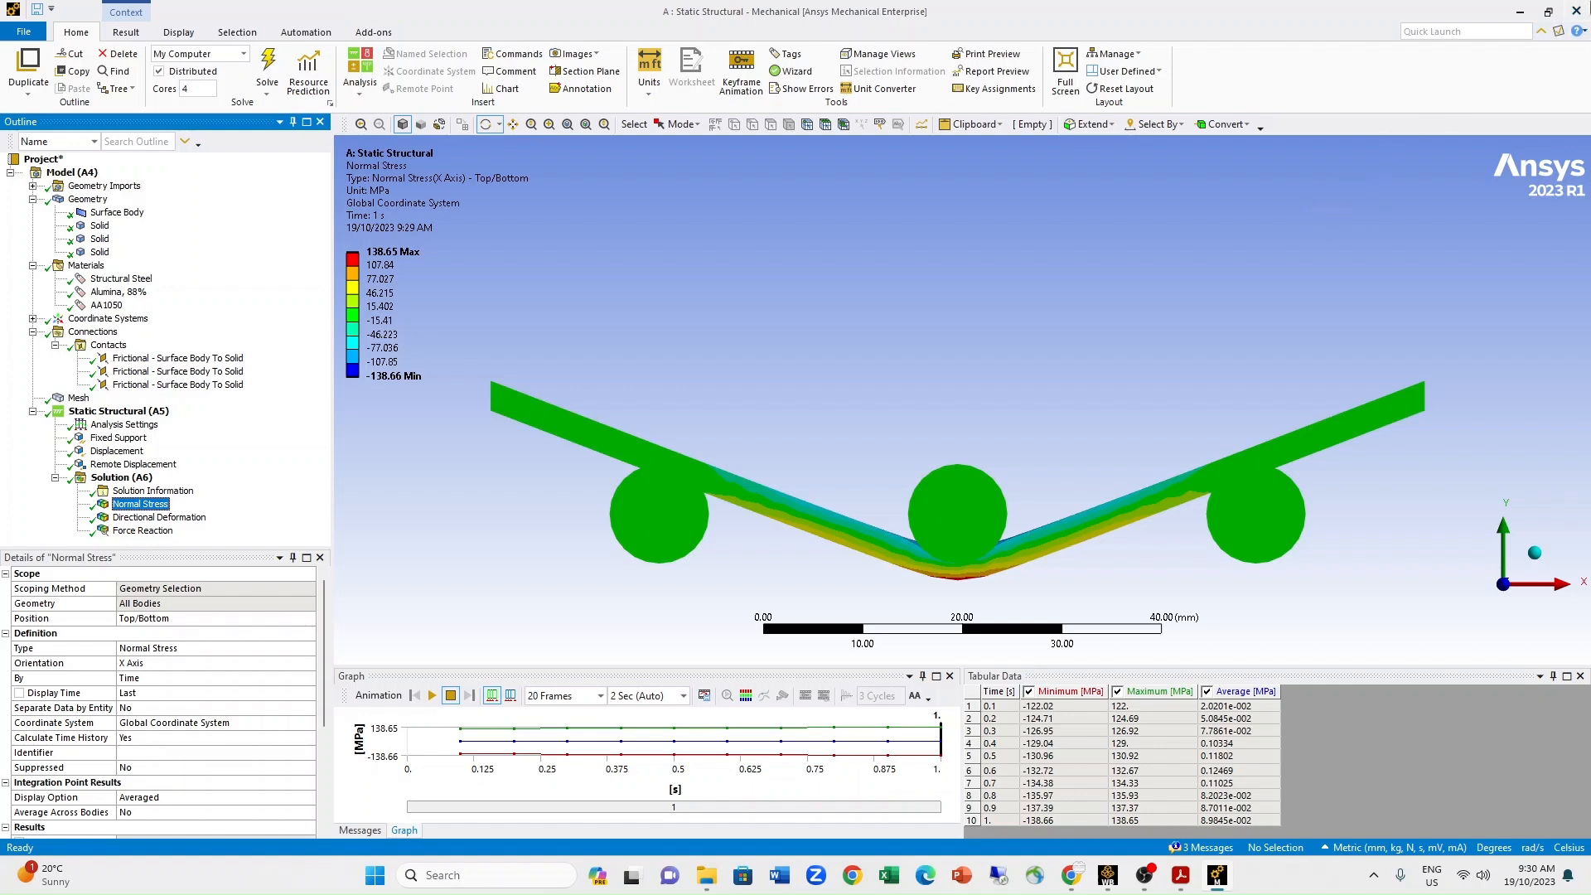
# Close the current Mechanical window and open the results of the Oxide on bottom system from Workbench.
pyautogui.click(1578, 9)
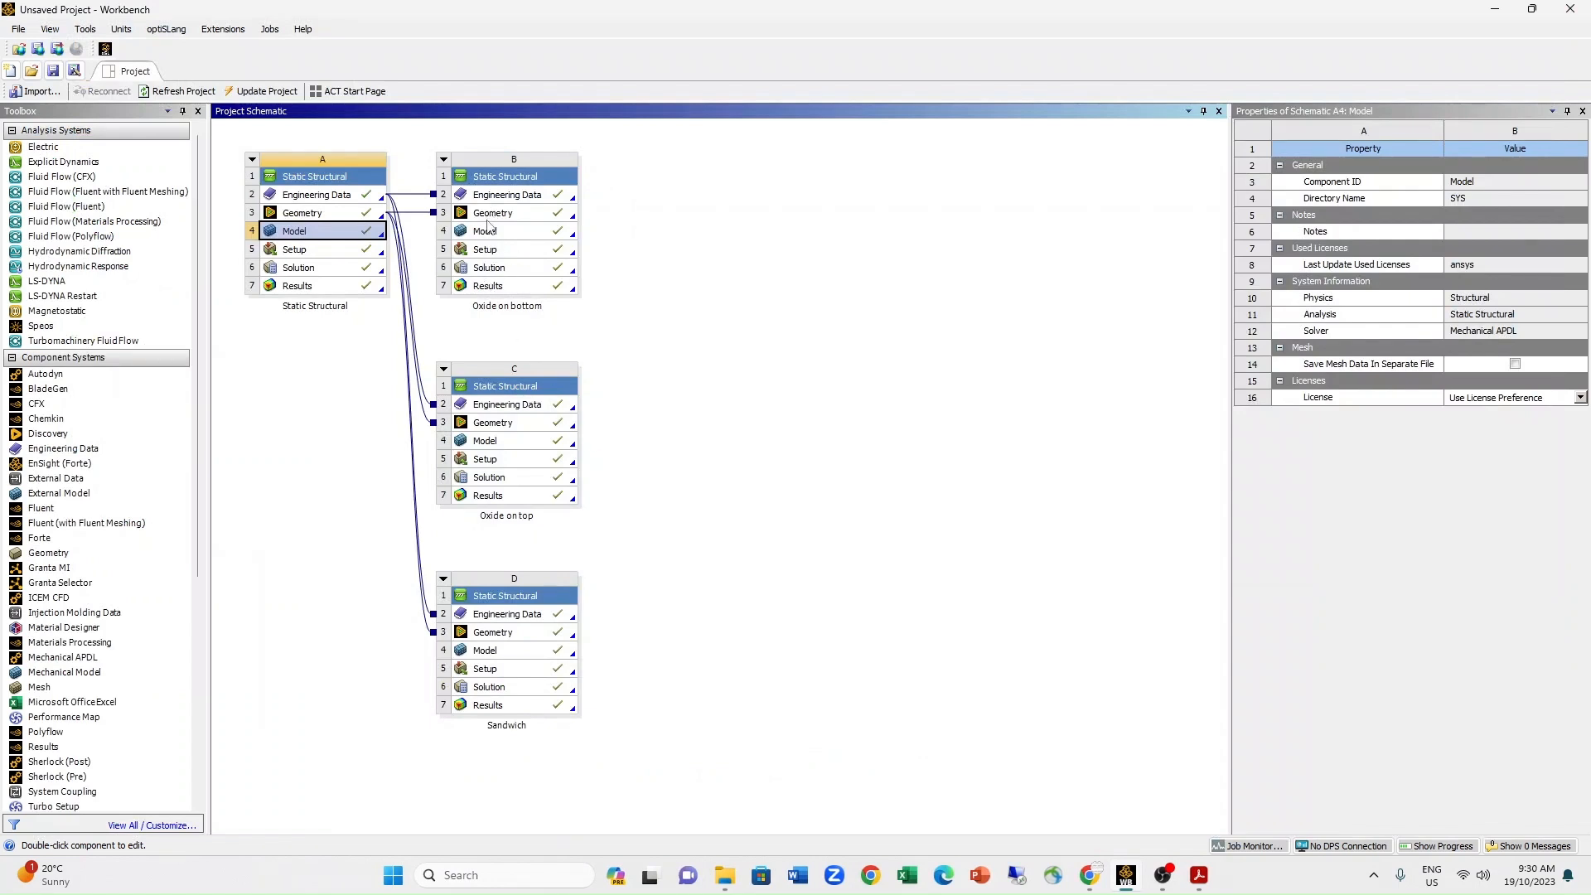
pyautogui.doubleClick(497, 287)
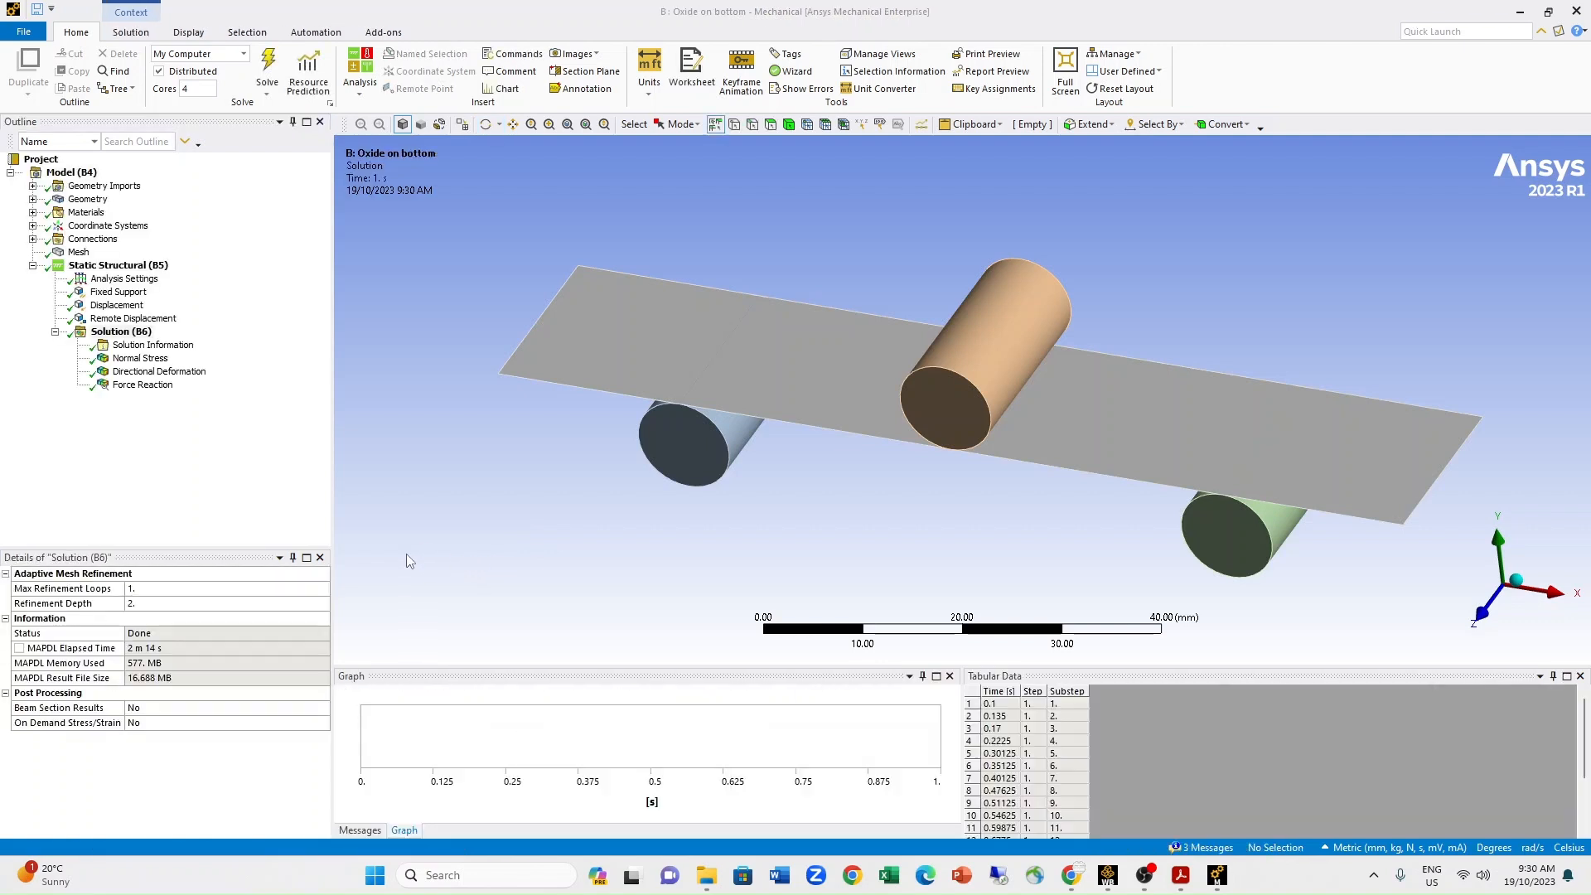
# Inspect the surface body's thickness, offset and material details, and look over the items that can be inserted under Geometry.
pyautogui.click(33, 200)
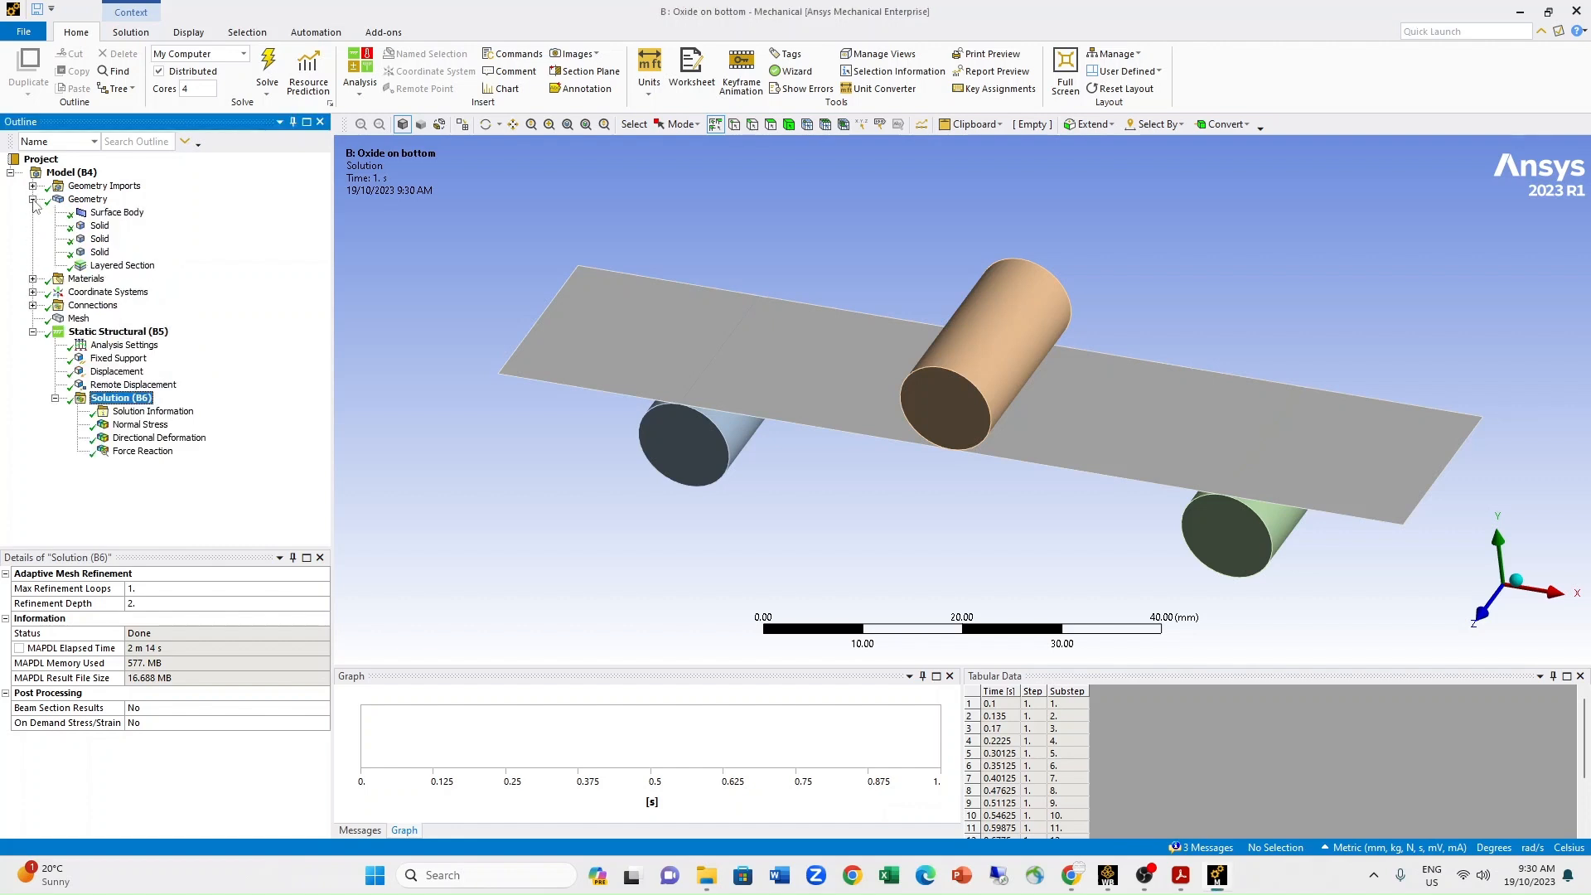
pyautogui.click(115, 212)
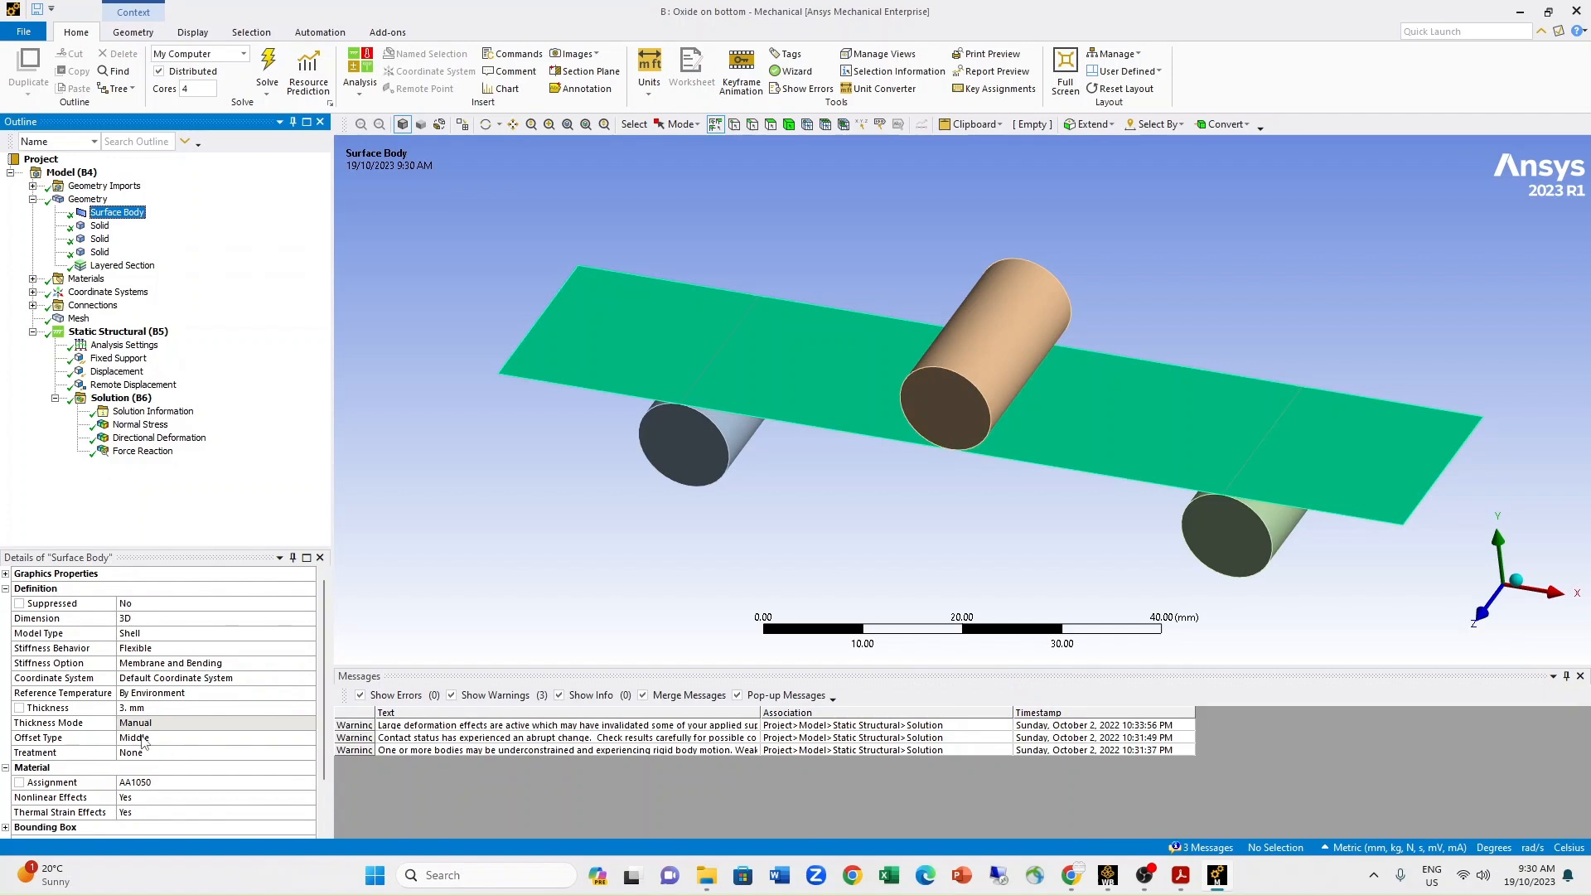
pyautogui.scroll(-1, 239, 769)
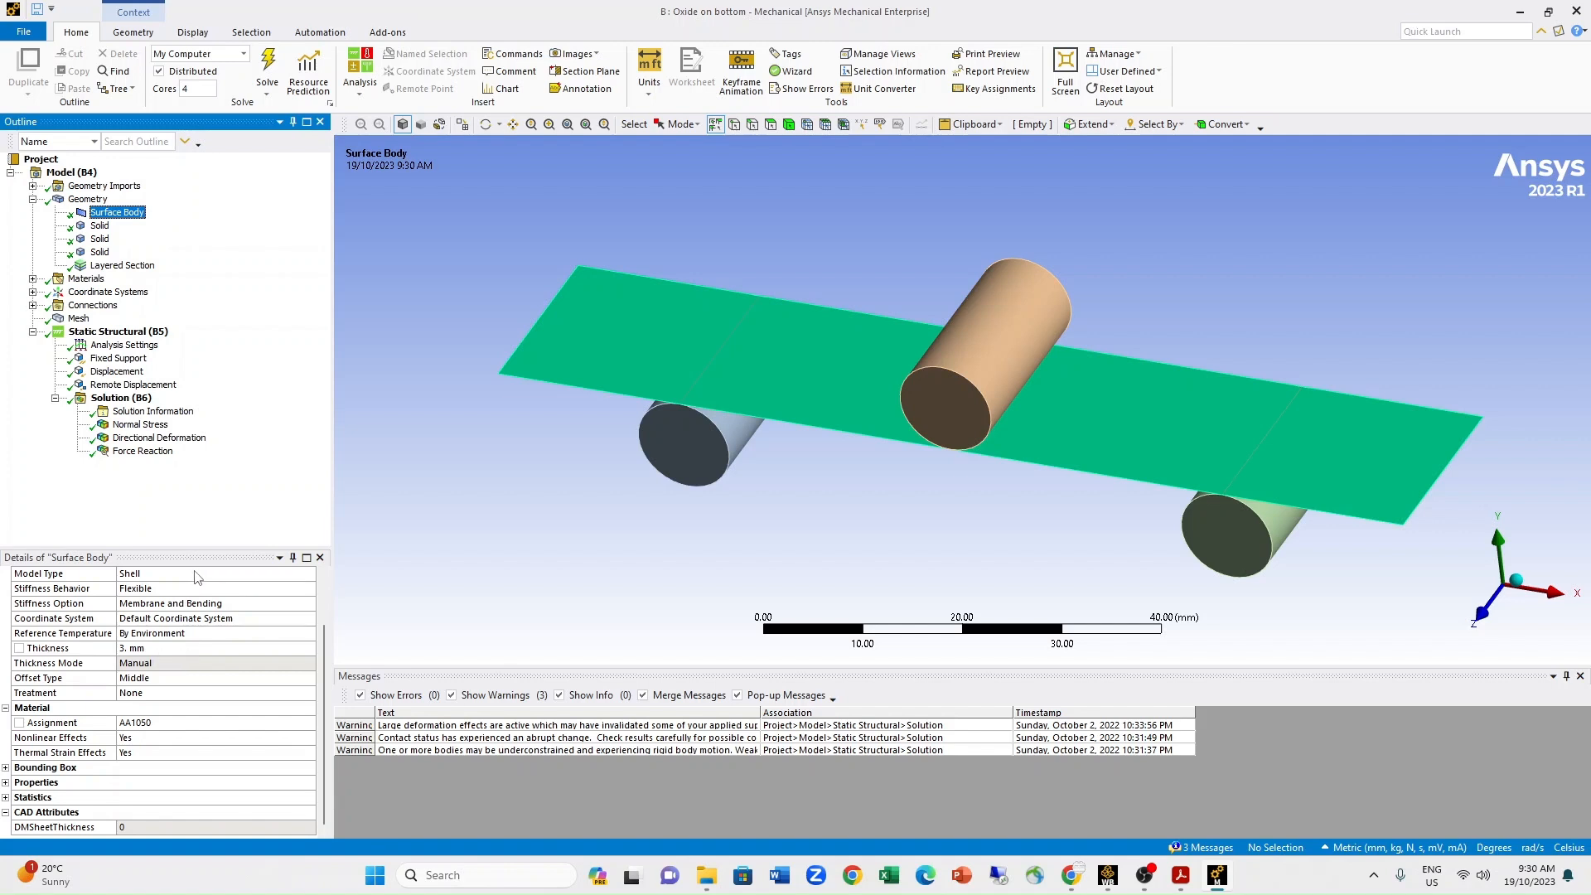
pyautogui.rightClick(128, 218)
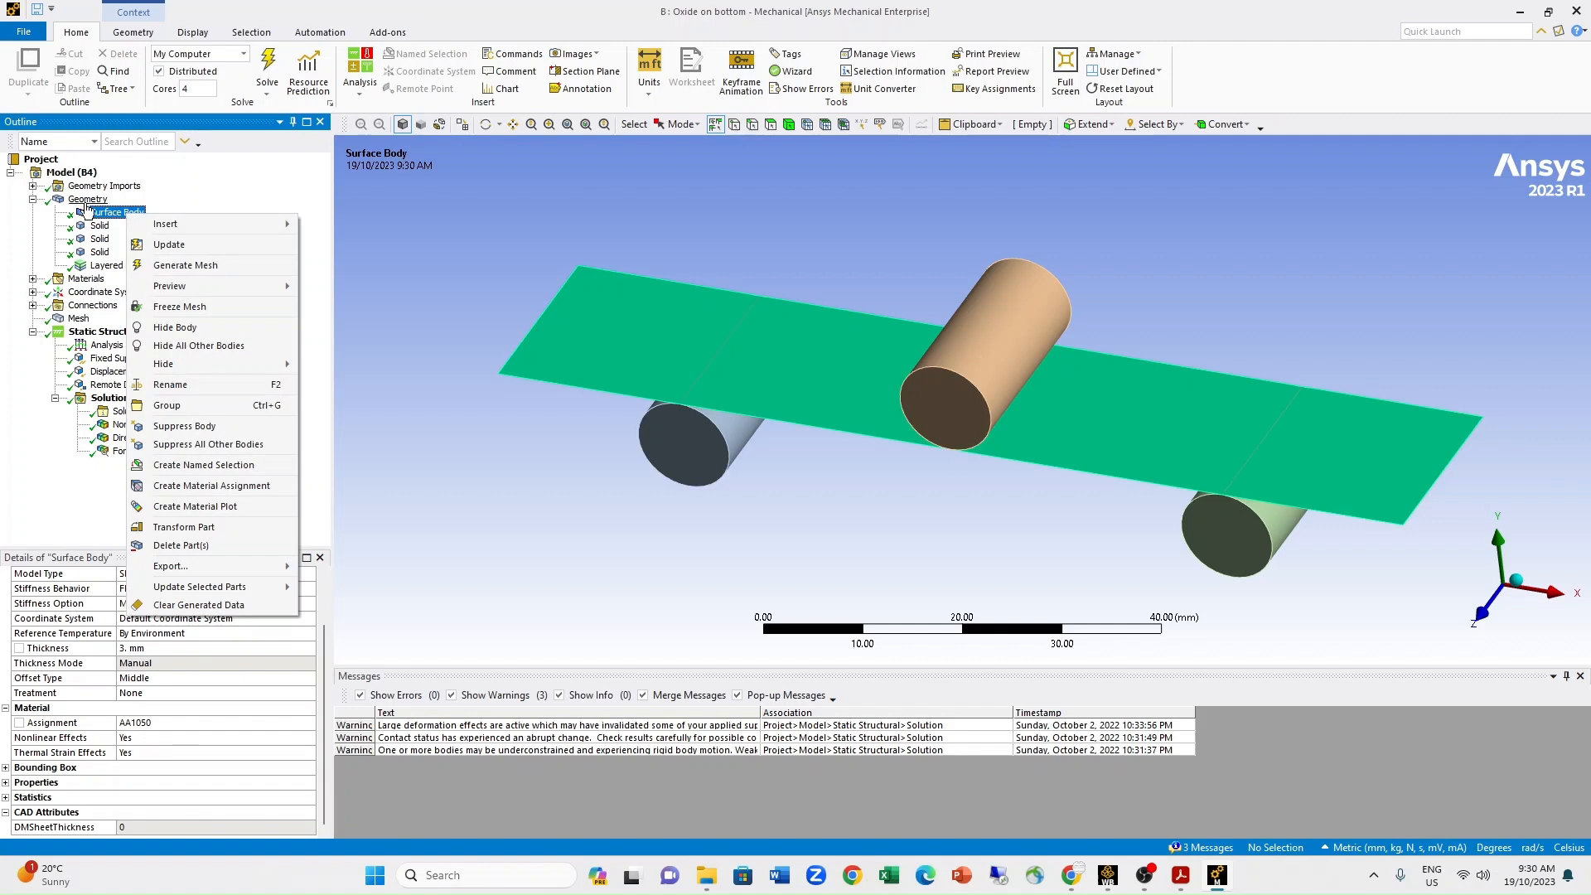
pyautogui.rightClick(91, 201)
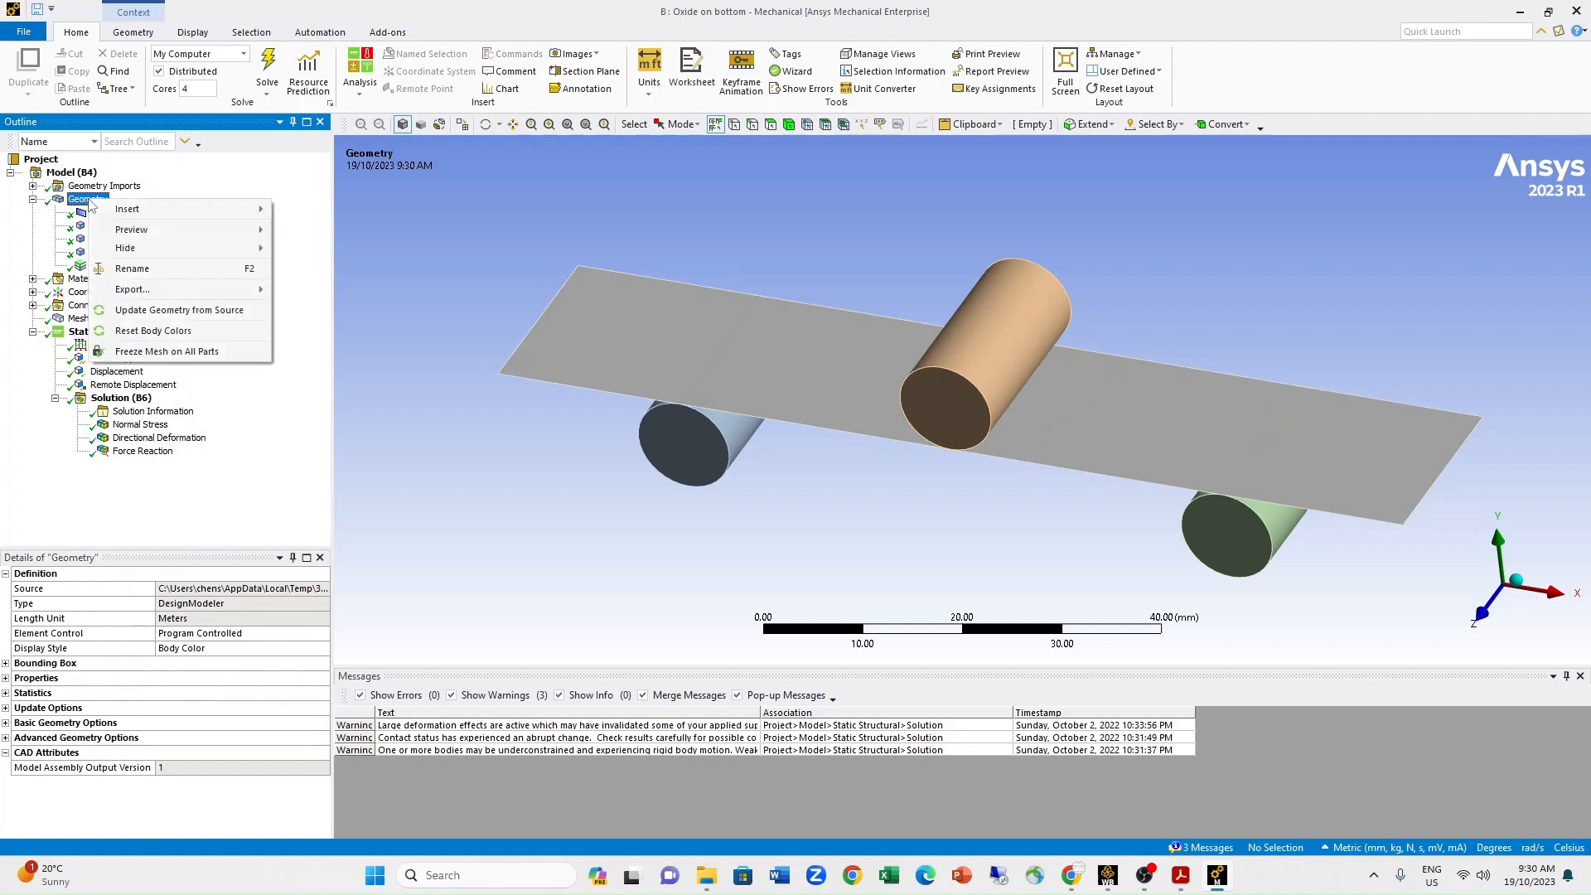
pyautogui.moveTo(125, 210)
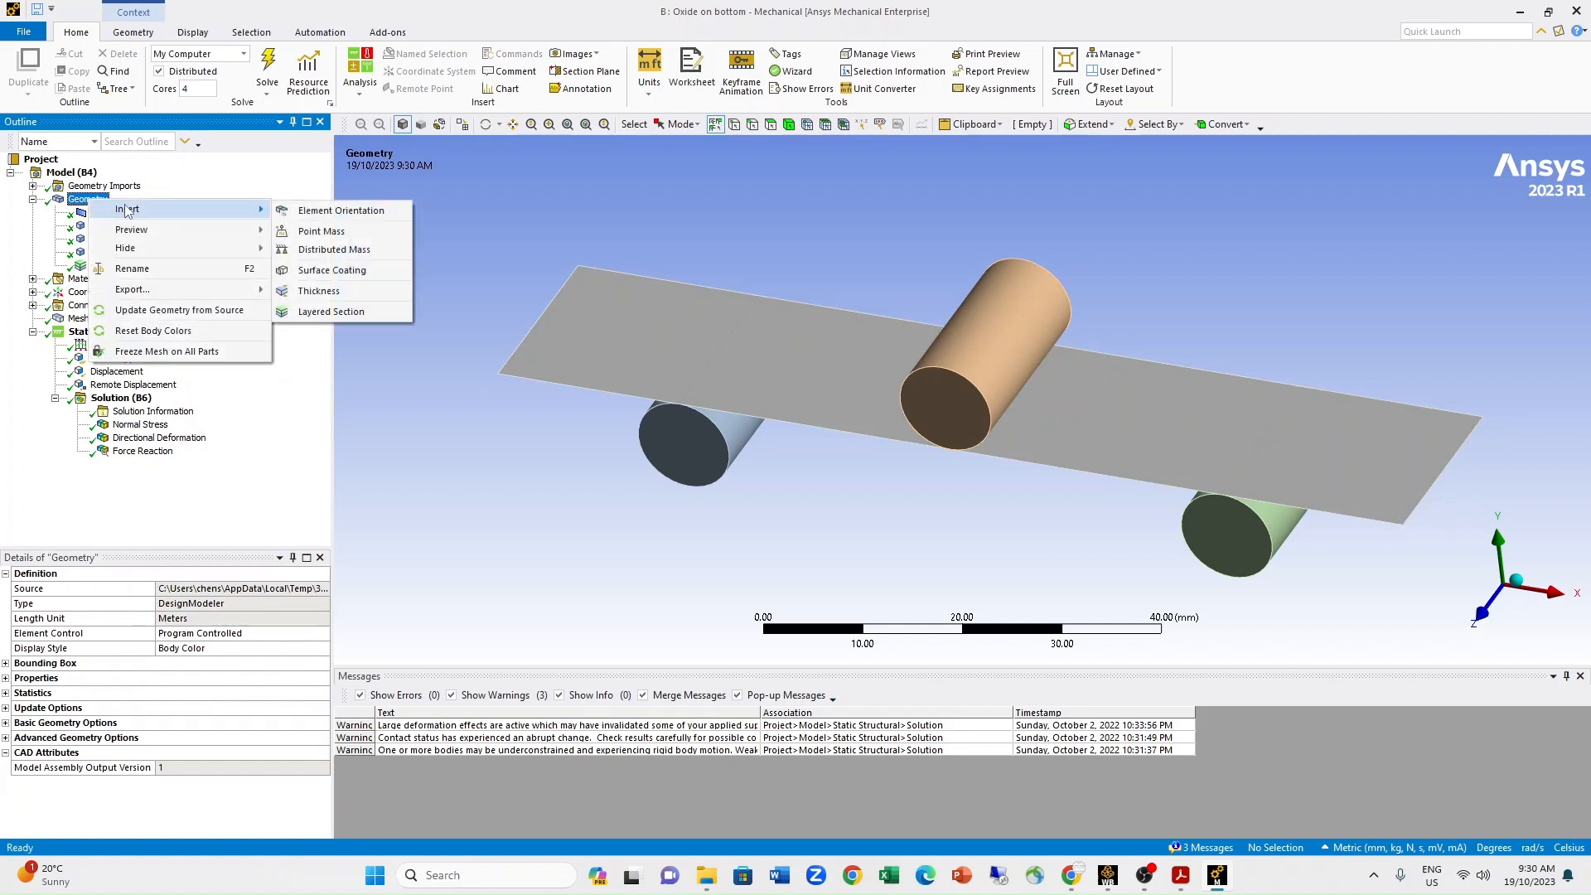
pyautogui.click(434, 522)
# Open the Layered Section's layers worksheet and inspect the bottom alumina layer's material and thickness.
pyautogui.click(117, 264)
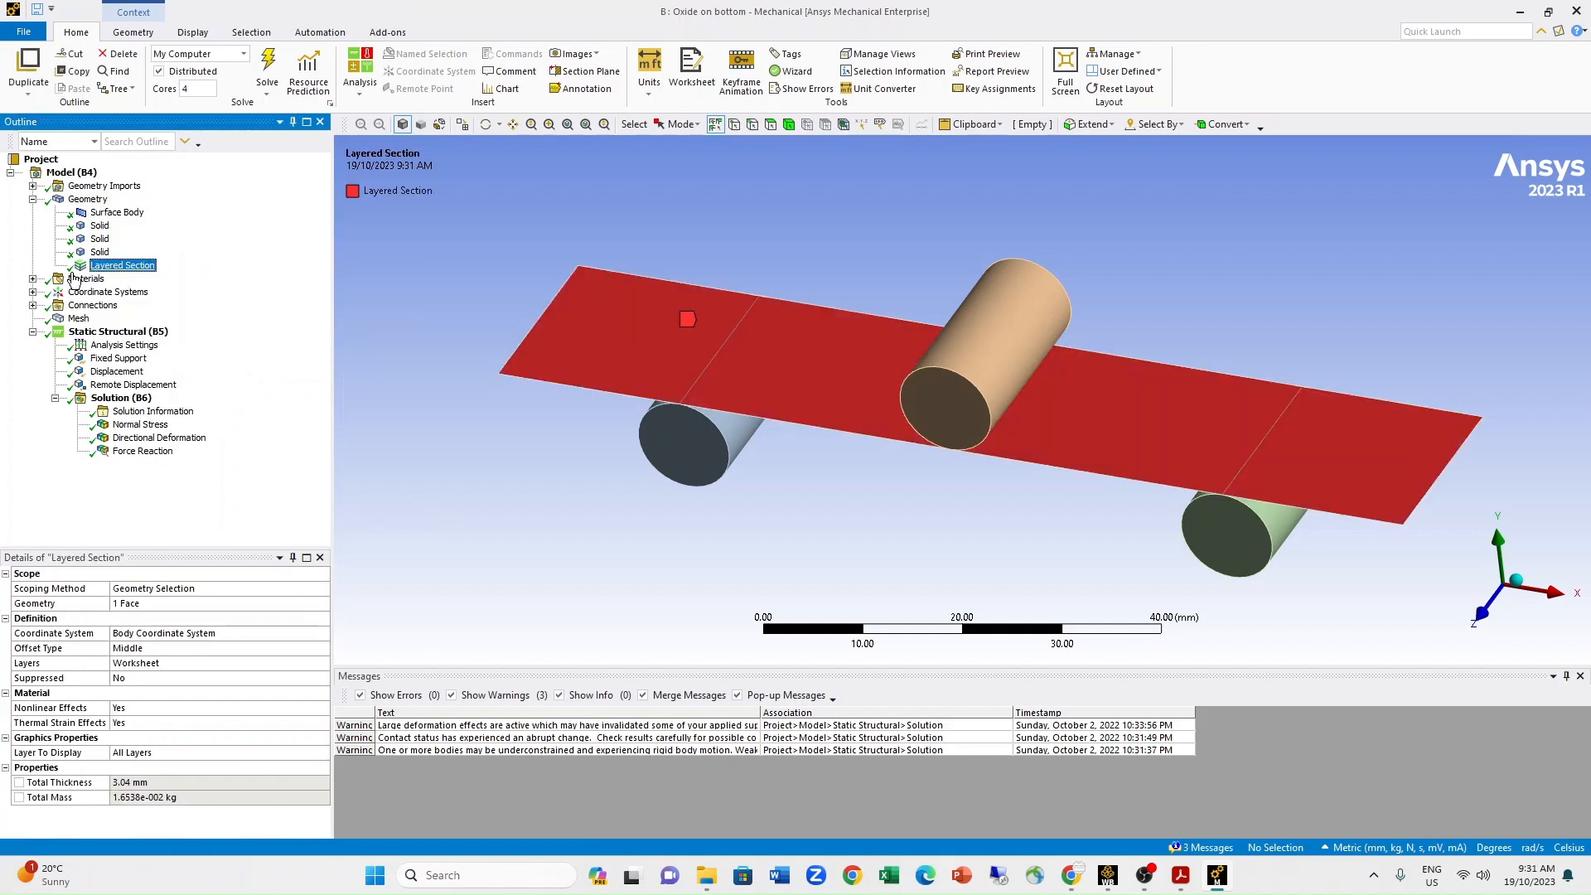
pyautogui.click(140, 666)
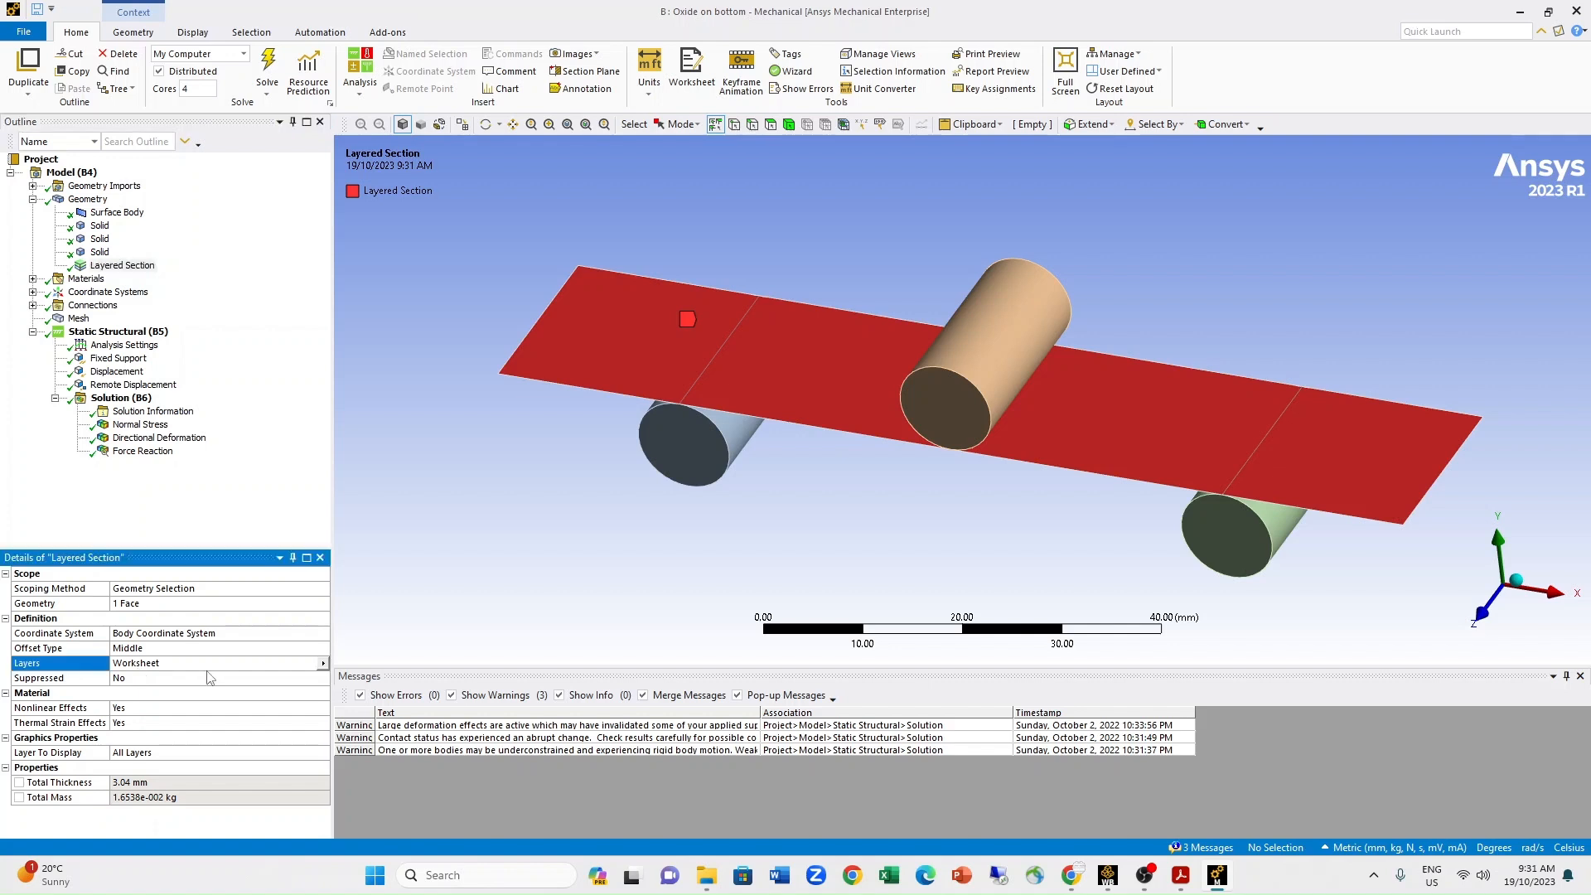
pyautogui.click(323, 663)
pyautogui.click(377, 686)
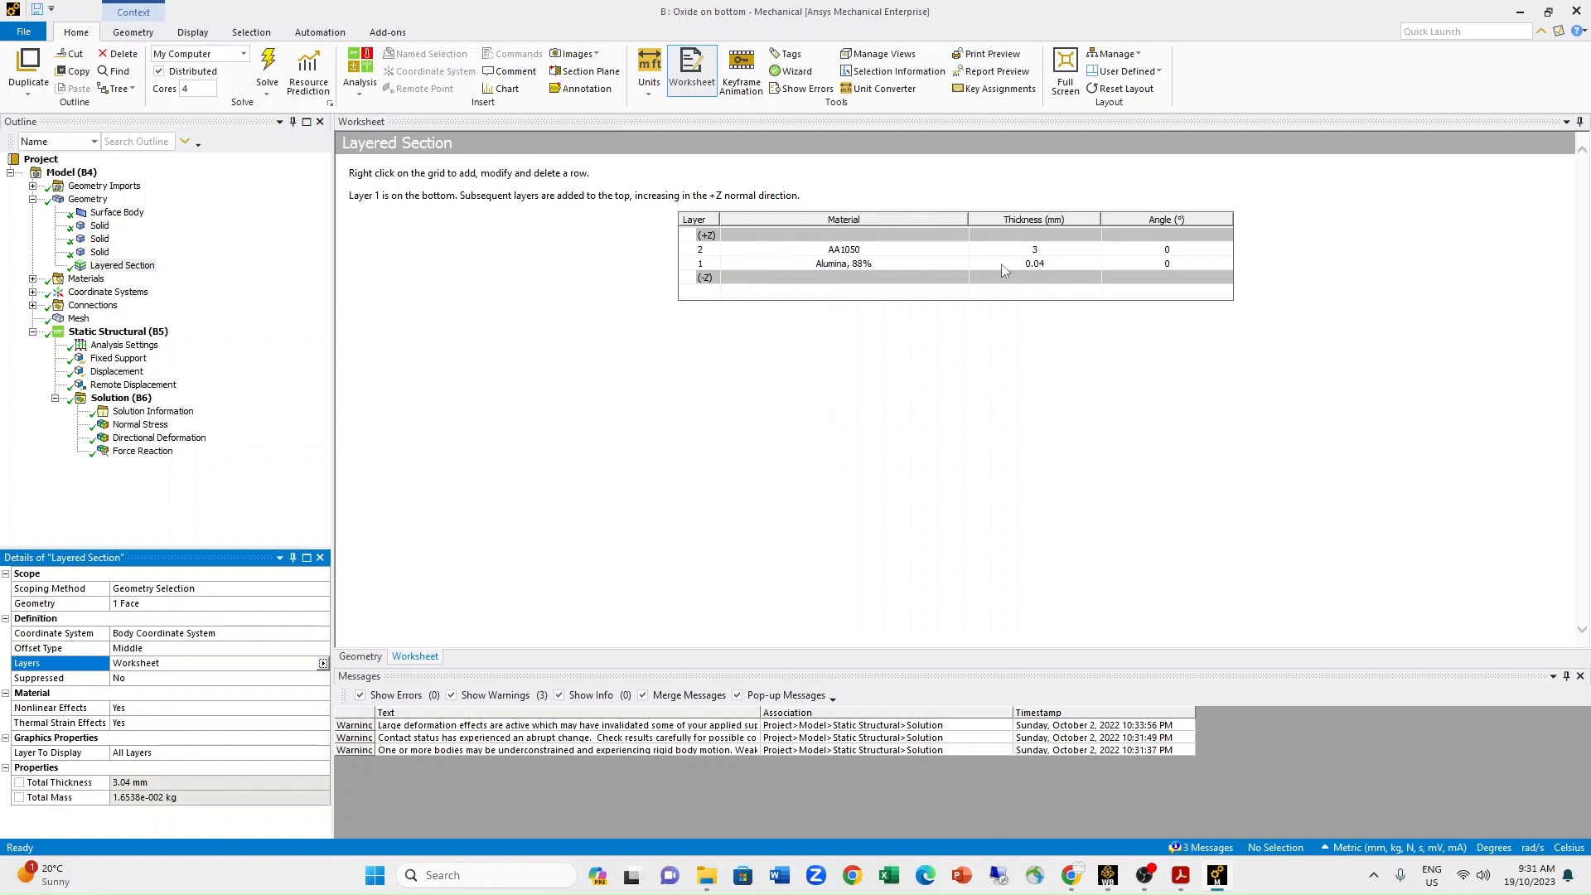
pyautogui.click(701, 265)
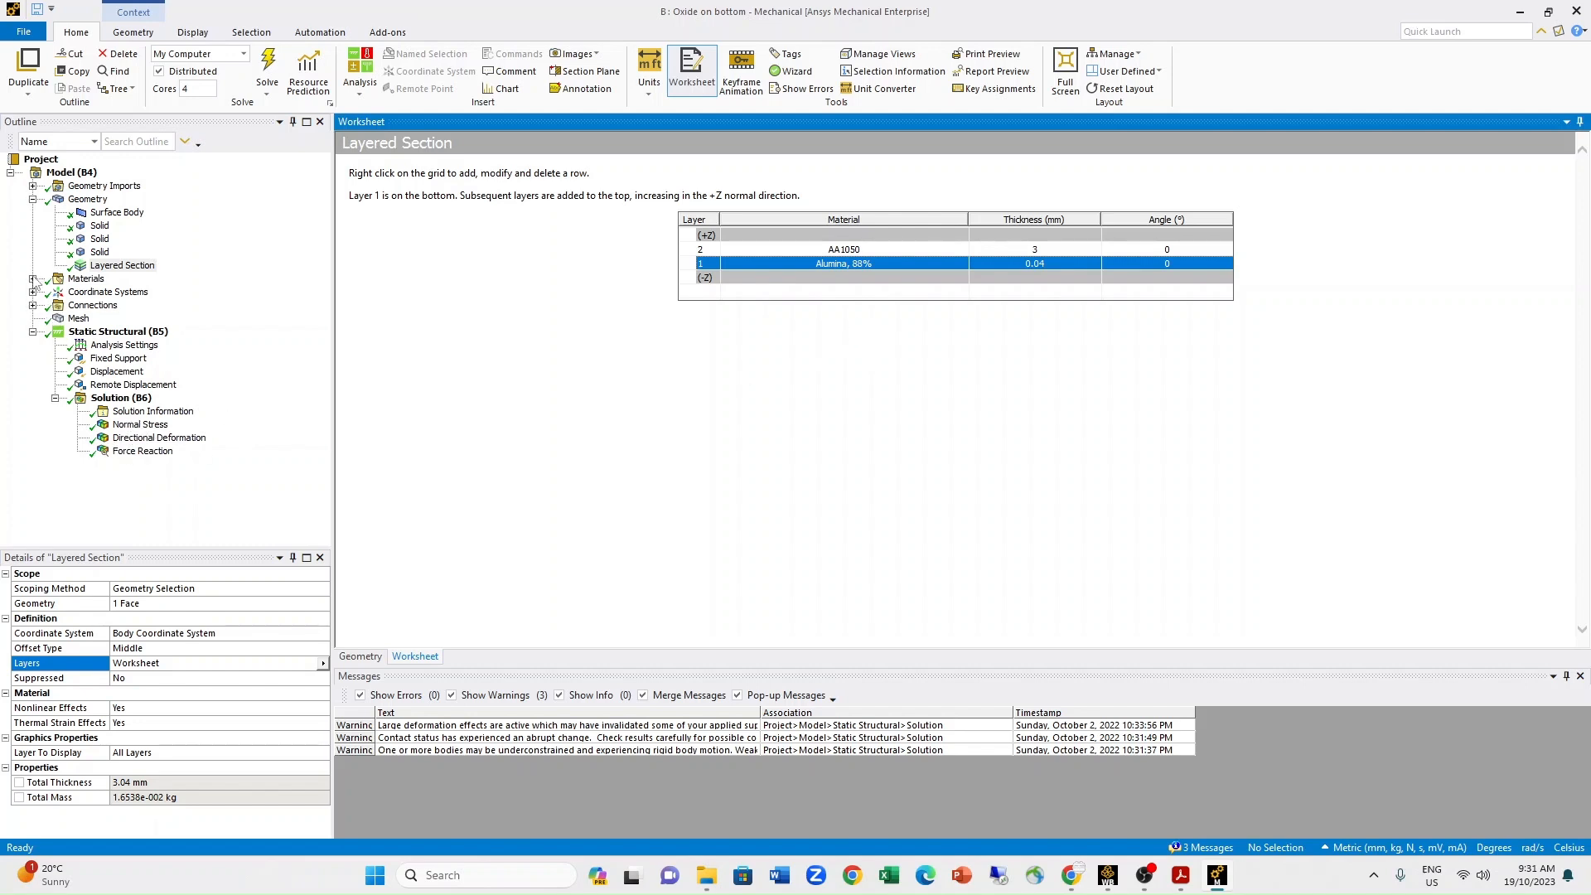
# Examine the normal stress result on the underside of the bent beam.
pyautogui.click(138, 424)
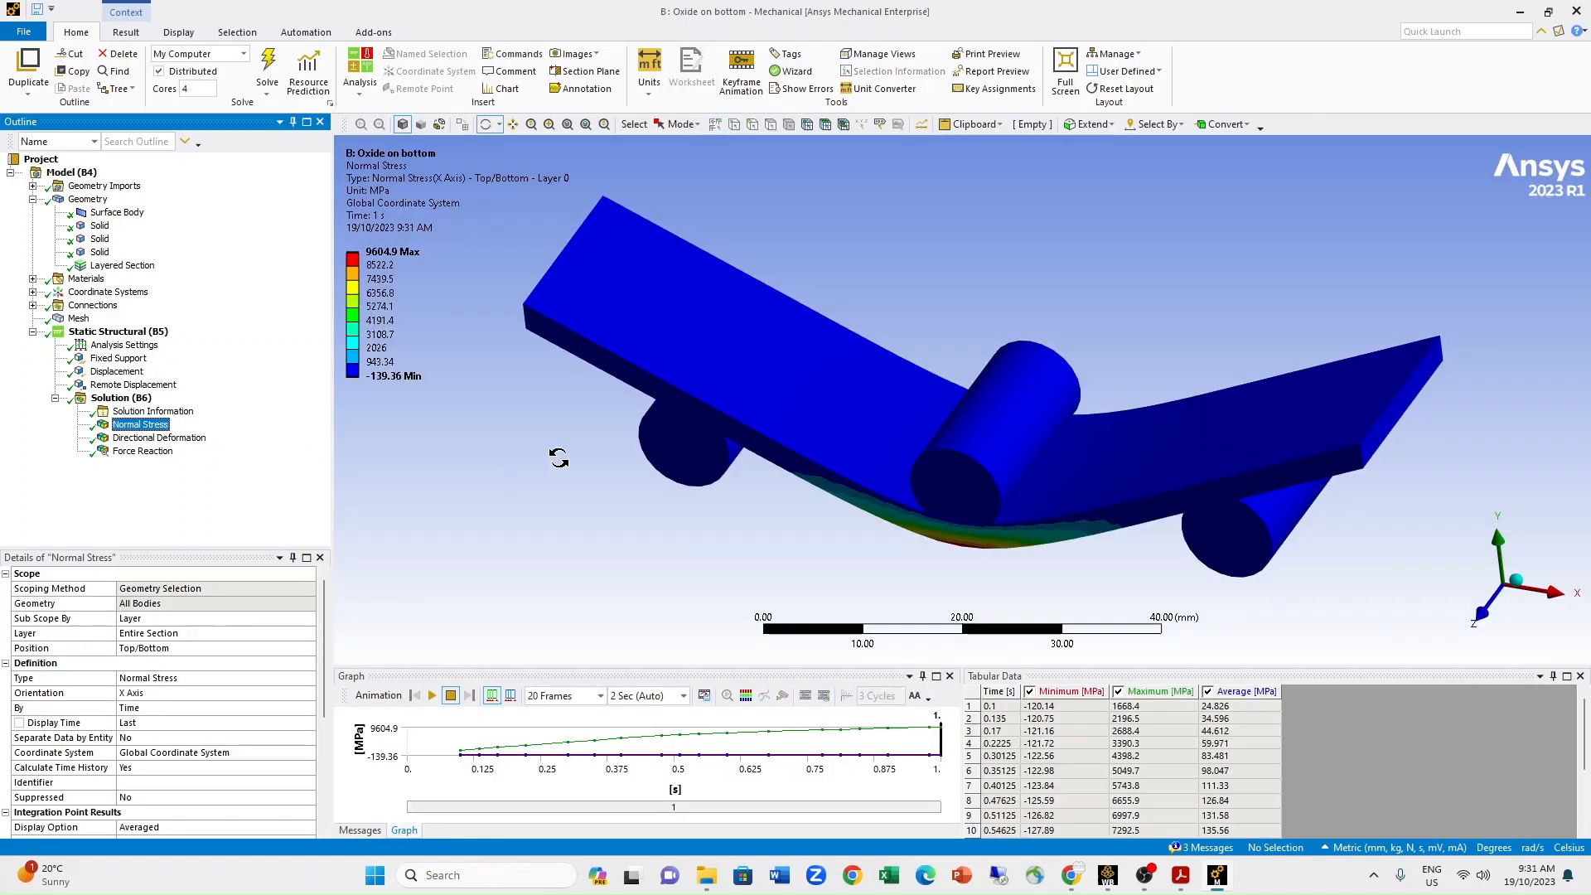
pyautogui.click(1479, 625)
pyautogui.moveTo(1041, 516); pyautogui.dragTo(998, 383)
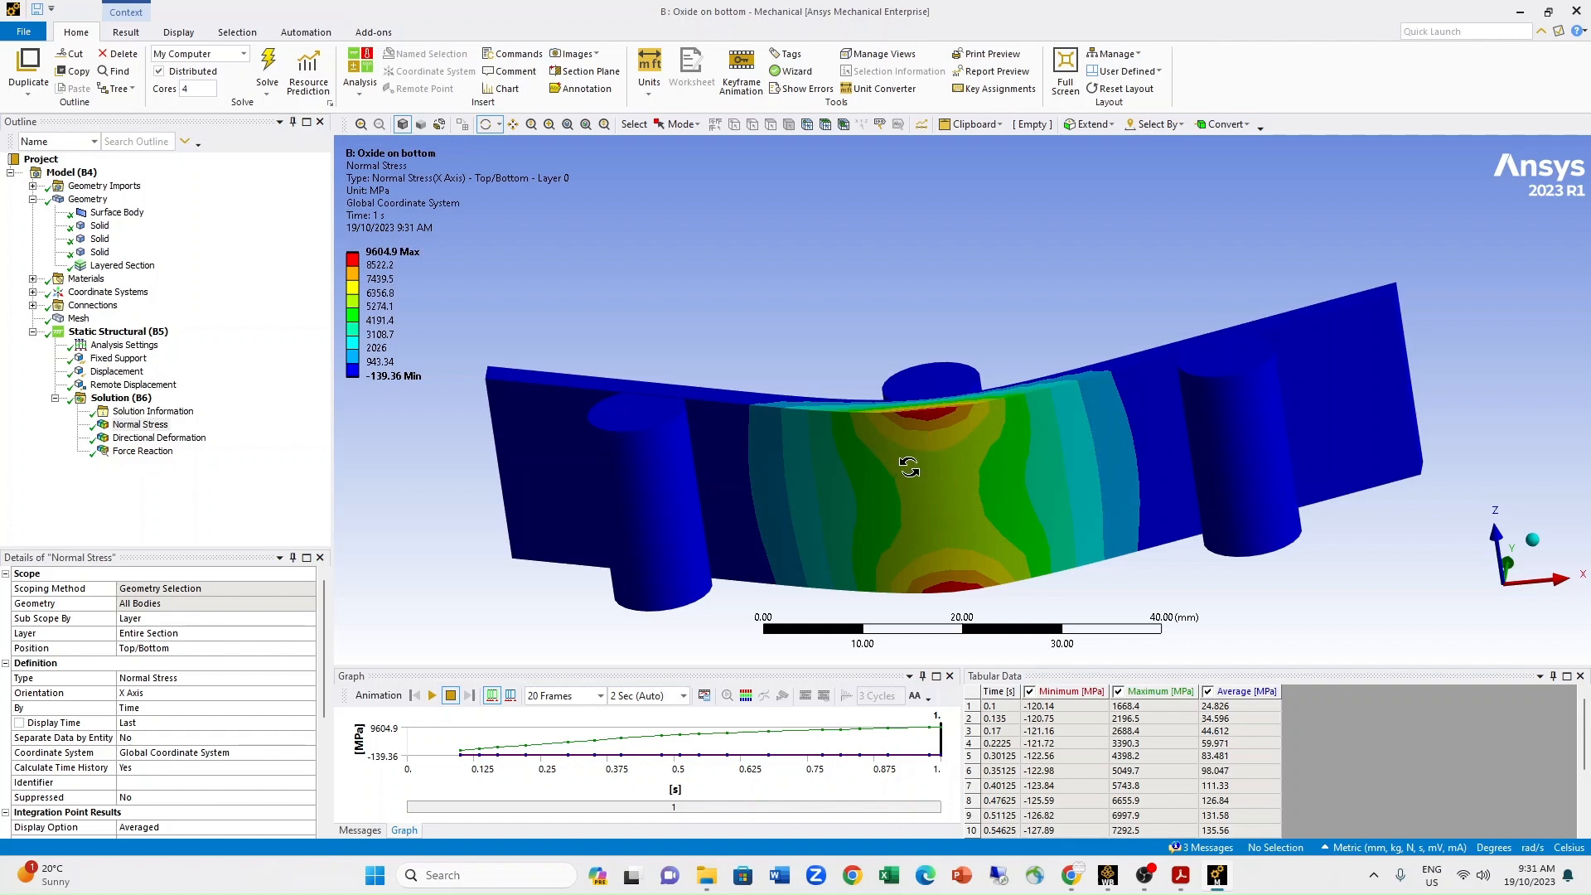
# Review the directional deformation and force reaction results, and close the Mechanical window to return to the Workbench project schematic.
pyautogui.click(133, 439)
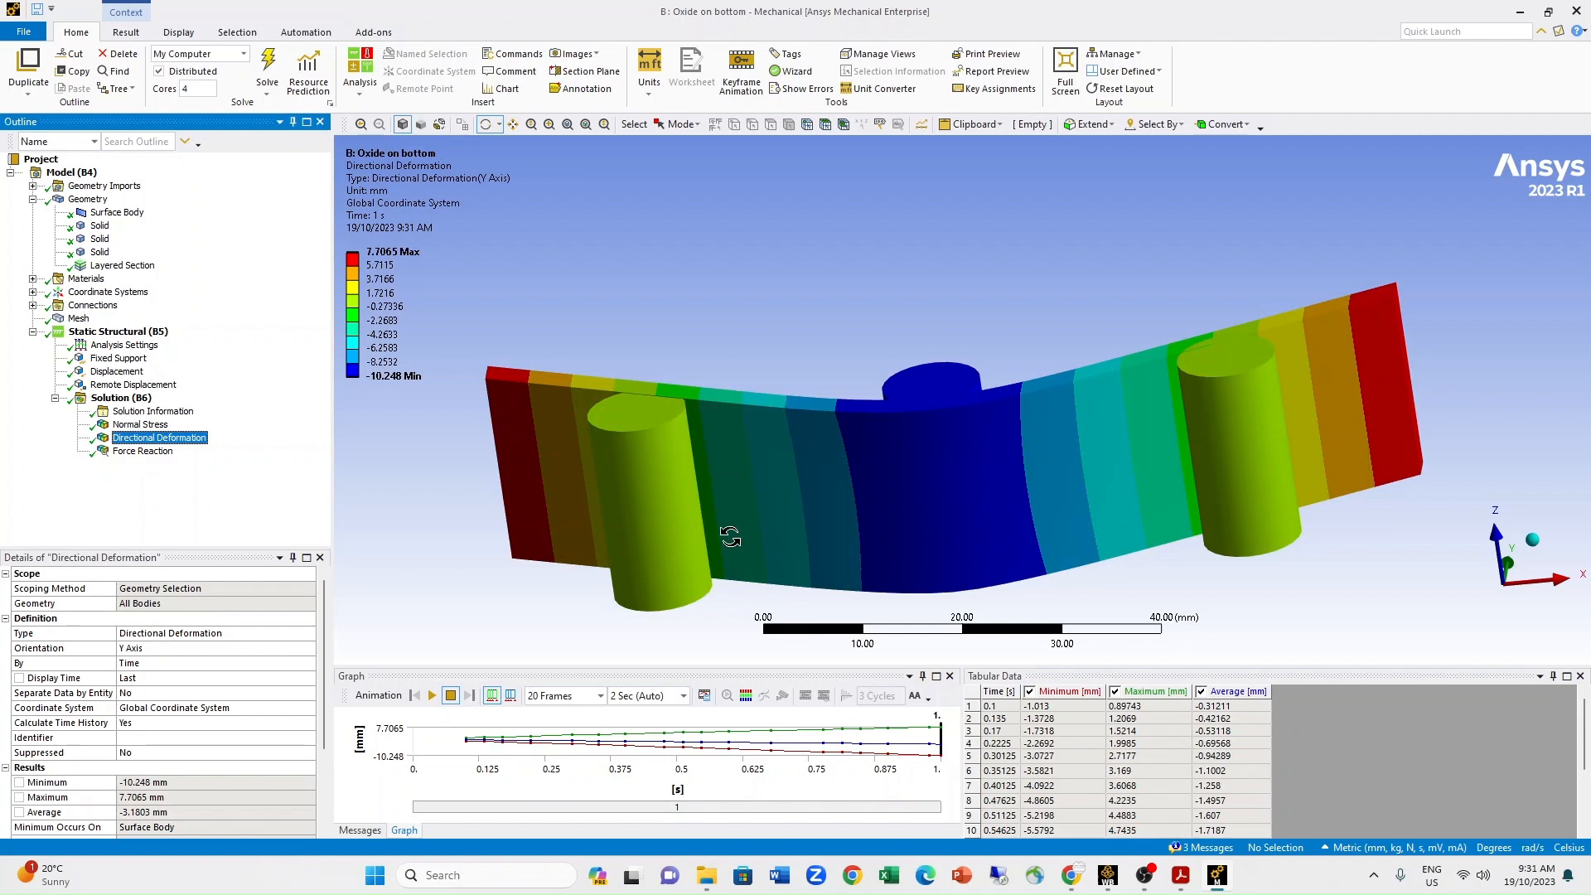
pyautogui.click(142, 451)
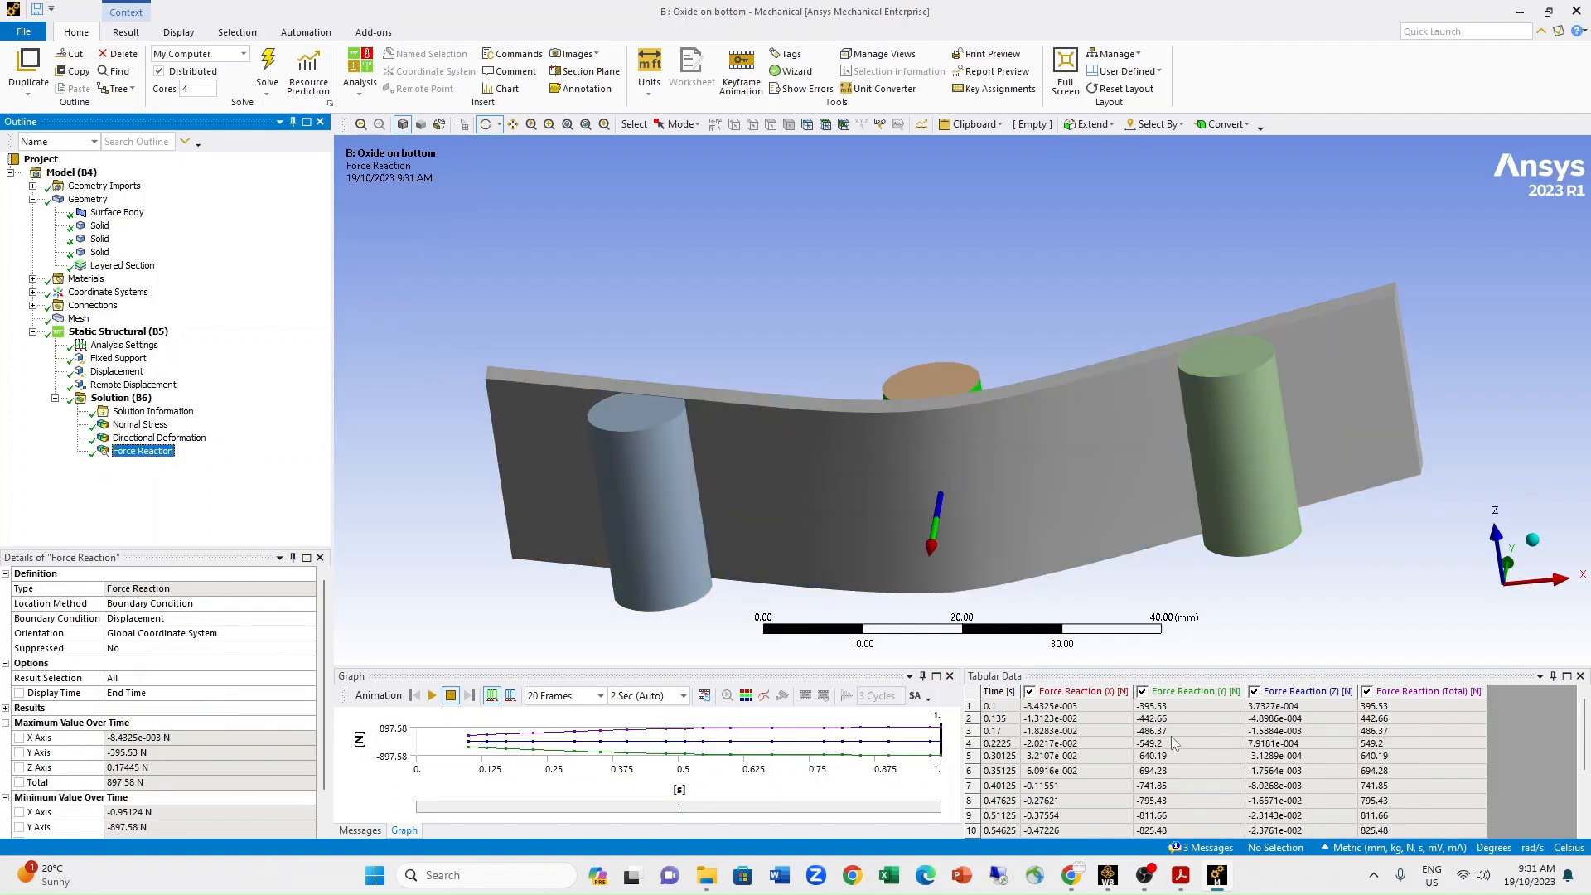
pyautogui.click(1586, 5)
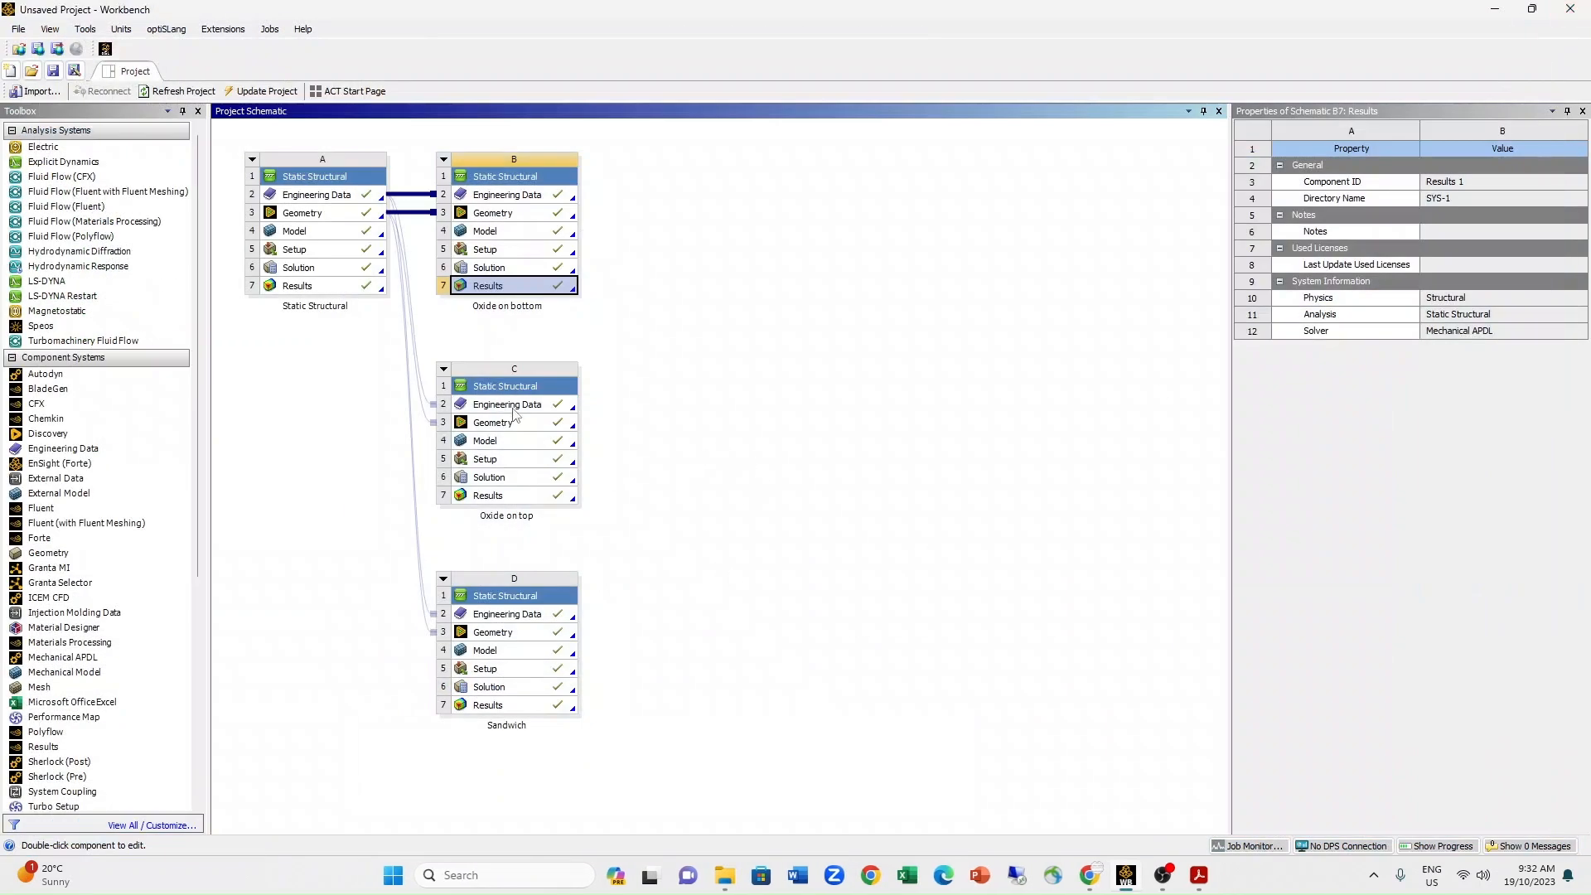
pyautogui.click(829, 445)
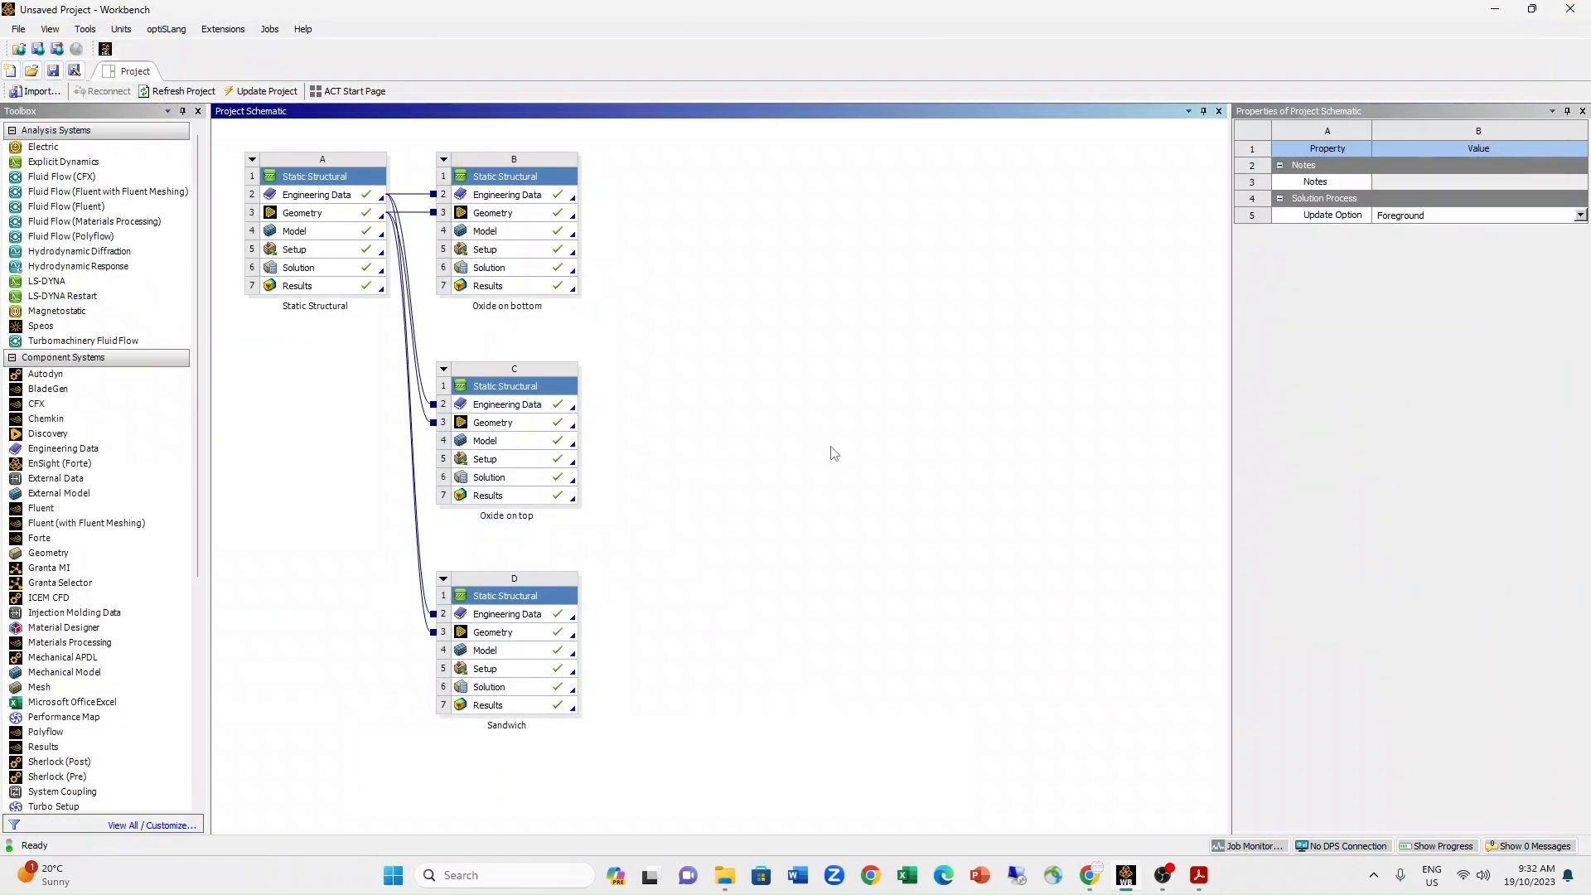